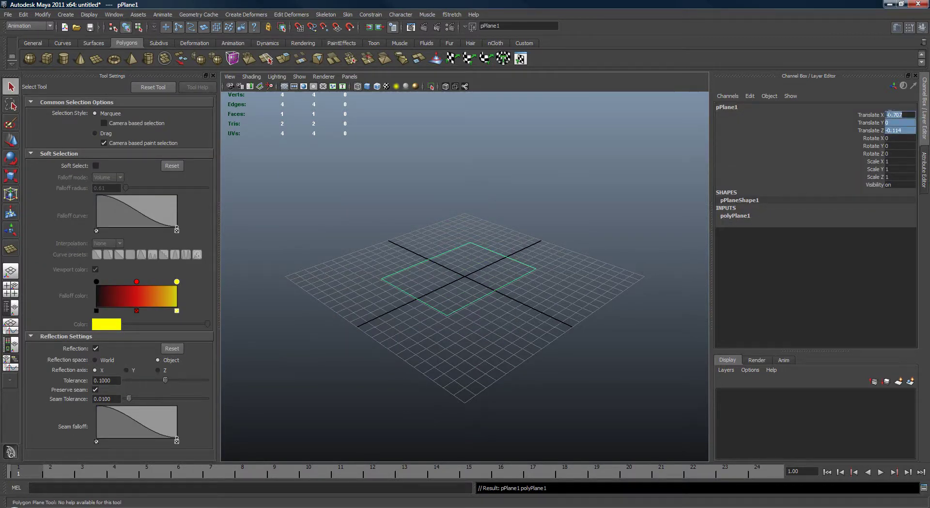
- Zero the plane's translation on all axes and set its width and height to 1
{"action": "type", "text": "0"}
{"action": "key", "text": "Return"}
{"action": "left_click", "coordinate": [735, 217]}
{"action": "left_click_drag", "start_coordinate": [904, 233], "coordinate": [905, 219]}
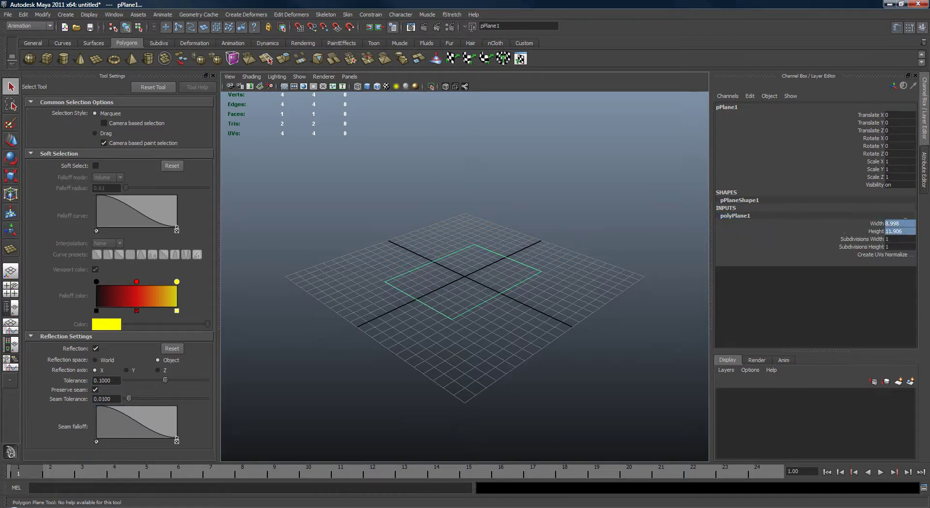
{"action": "type", "text": "1"}
{"action": "key", "text": "Return"}
- Scale the plane uniformly to about 23 and raise its width and height subdivisions until it has 484 faces
{"action": "mouse_move", "coordinate": [549, 212]}
{"action": "left_mouse_down", "text": "alt"}
{"action": "mouse_move", "coordinate": [524, 217]}
{"action": "mouse_move", "coordinate": [562, 218]}
{"action": "left_mouse_up", "text": "alt"}
{"action": "key", "text": "r"}
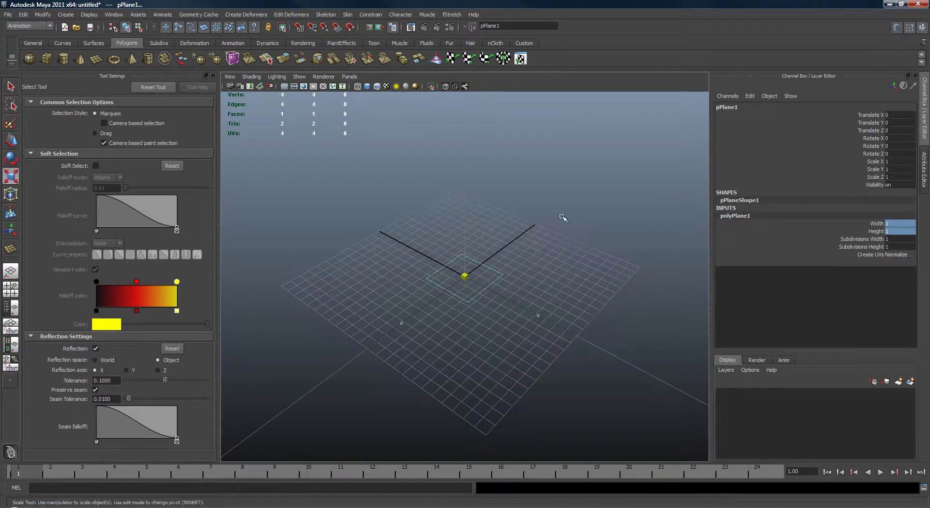
{"action": "middle_click_drag", "start_coordinate": [562, 218], "coordinate": [830, 238]}
{"action": "left_click_drag", "start_coordinate": [830, 240], "coordinate": [856, 247]}
{"action": "key", "text": "w"}
{"action": "middle_click_drag", "start_coordinate": [591, 238], "coordinate": [632, 230]}
{"action": "left_click_drag", "start_coordinate": [632, 230], "coordinate": [613, 224], "text": "alt"}
- Delete the plane's construction history and freeze its transformations
{"action": "key", "text": "alt+shift+d"}
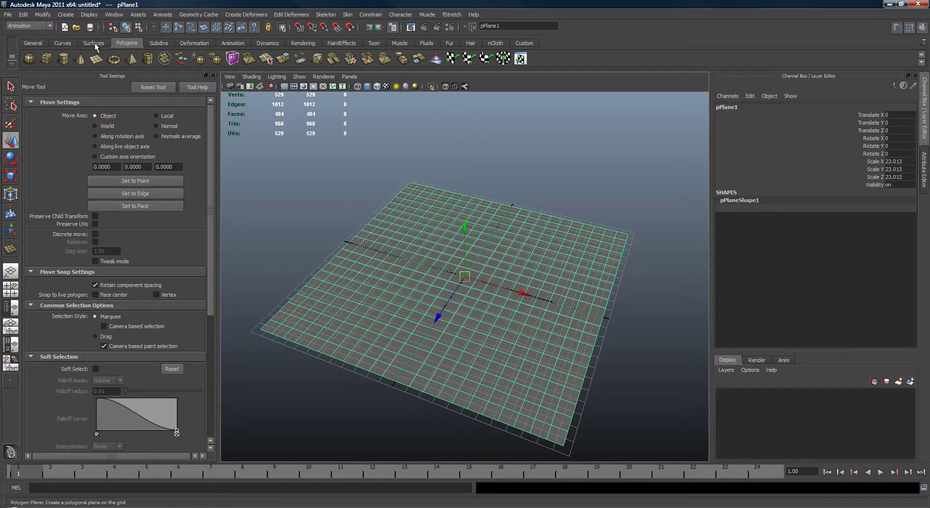
{"action": "left_click", "coordinate": [43, 14]}
{"action": "left_click", "coordinate": [52, 49]}
- Duplicate the plane and place the copy behind the original at about Z -28
{"action": "left_click_drag", "start_coordinate": [541, 182], "coordinate": [492, 210], "text": "alt"}
{"action": "middle_click_drag", "start_coordinate": [492, 210], "coordinate": [478, 208], "text": "alt"}
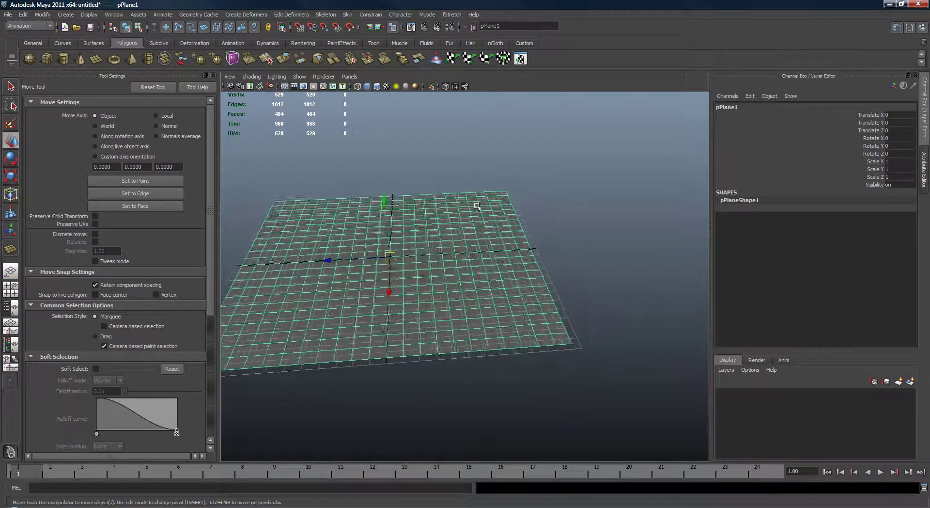
{"action": "left_click_drag", "start_coordinate": [477, 207], "coordinate": [484, 232], "text": "alt"}
{"action": "key", "text": "ctrl+d"}
{"action": "middle_click_drag", "start_coordinate": [451, 223], "coordinate": [625, 215]}
- Add another plane copy beside the first copy, at about X 26 and Z -29
{"action": "right_click_drag", "start_coordinate": [601, 209], "coordinate": [498, 196], "text": "alt"}
{"action": "mouse_move", "coordinate": [498, 196]}
{"action": "middle_mouse_down", "text": "alt"}
{"action": "mouse_move", "coordinate": [442, 203]}
{"action": "mouse_move", "coordinate": [497, 211]}
{"action": "middle_mouse_up", "text": "alt"}
{"action": "left_click_drag", "start_coordinate": [478, 209], "coordinate": [490, 234], "text": "alt"}
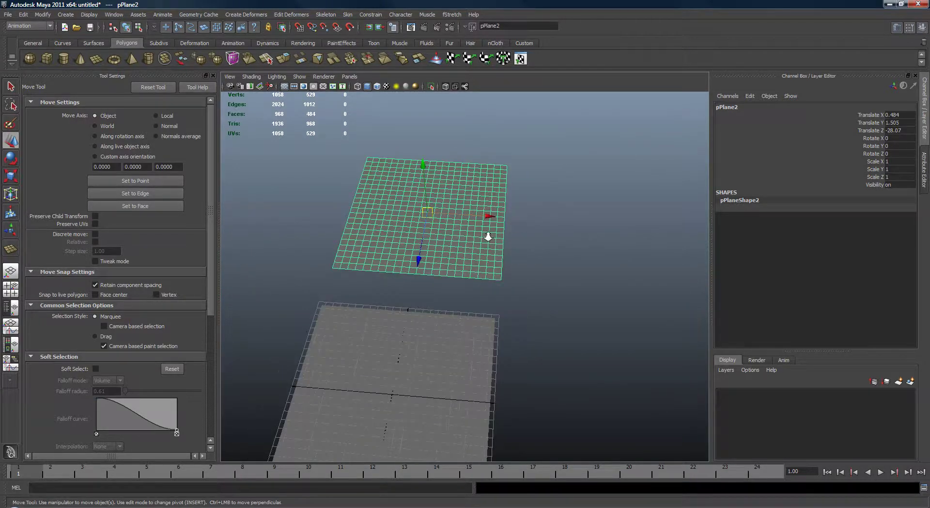
{"action": "middle_click_drag", "start_coordinate": [355, 230], "coordinate": [464, 238]}
- Duplicate the plane once more and place this copy at the end of the row, at about X 51
{"action": "left_click_drag", "start_coordinate": [464, 238], "coordinate": [471, 237], "text": "alt"}
{"action": "right_click_drag", "start_coordinate": [472, 237], "coordinate": [423, 238], "text": "alt"}
{"action": "middle_click_drag", "start_coordinate": [423, 238], "coordinate": [396, 231], "text": "alt"}
{"action": "right_click_drag", "start_coordinate": [396, 231], "coordinate": [373, 224], "text": "alt"}
{"action": "middle_click_drag", "start_coordinate": [374, 225], "coordinate": [382, 220], "text": "alt"}
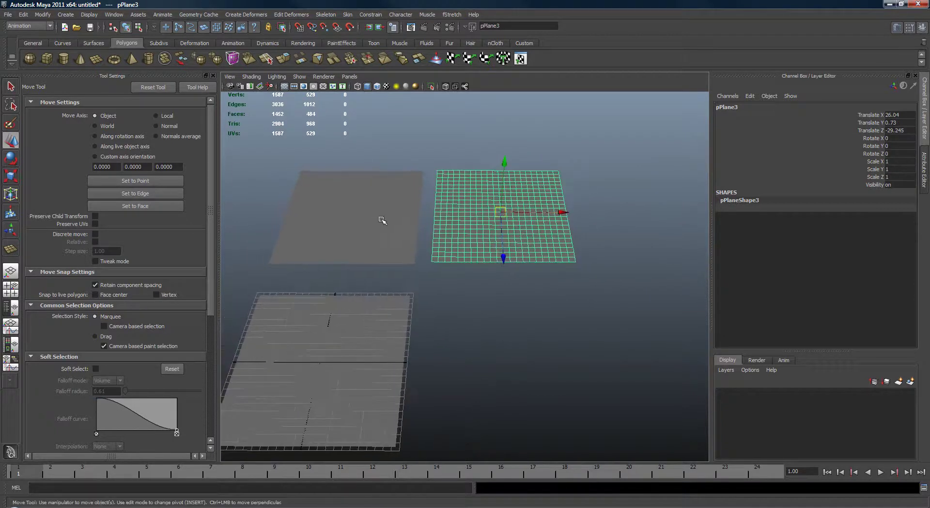
{"action": "right_click_drag", "start_coordinate": [369, 222], "coordinate": [403, 220], "text": "alt"}
{"action": "middle_click_drag", "start_coordinate": [403, 220], "coordinate": [434, 214], "text": "alt"}
{"action": "key", "text": "ctrl+d"}
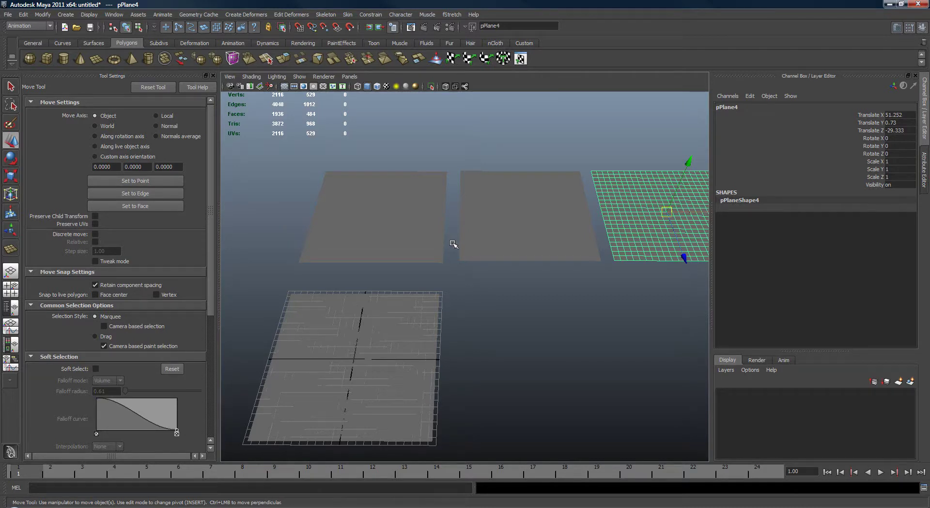
- Select the outer vertex columns along one side of the original plane, with Reflection mirroring them to the opposite side
{"action": "left_click_drag", "start_coordinate": [435, 260], "coordinate": [500, 213], "text": "alt"}
{"action": "left_click", "coordinate": [504, 215]}
{"action": "right_click_drag", "start_coordinate": [511, 220], "coordinate": [479, 219]}
{"action": "left_click_drag", "start_coordinate": [608, 366], "coordinate": [611, 369]}
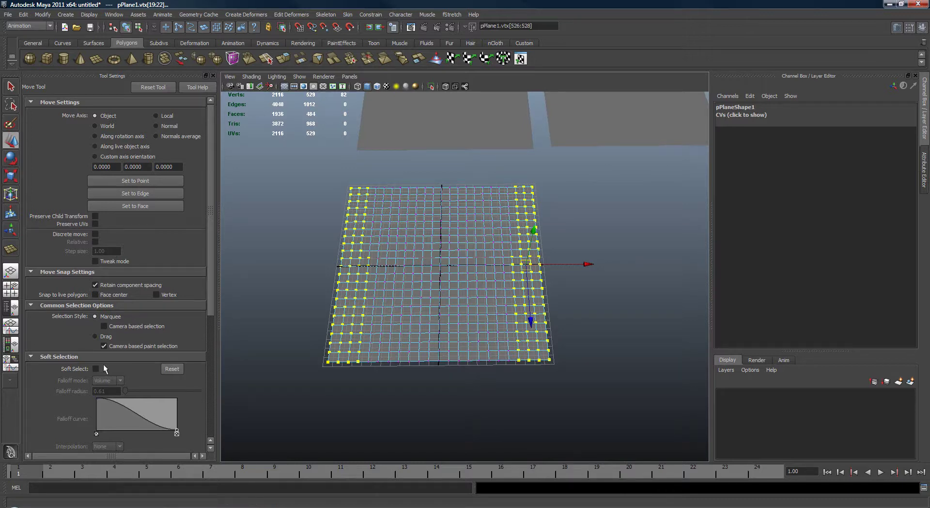
- Replace Reflection with Soft Select at a falloff radius of 10.15 and try moving the selected vertex columns sideways
{"action": "scroll", "coordinate": [205, 310], "scroll_direction": "down", "scroll_amount": 5}
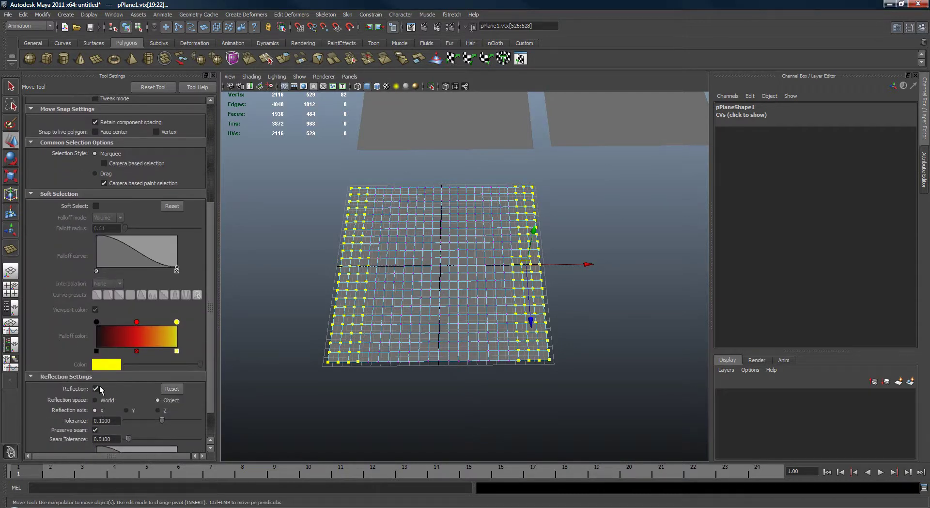
{"action": "left_click_drag", "start_coordinate": [490, 264], "coordinate": [562, 284], "text": "alt"}
{"action": "key", "text": "b"}
{"action": "middle_click_drag", "start_coordinate": [538, 286], "coordinate": [633, 279]}
{"action": "key", "text": "ctrl+z"}
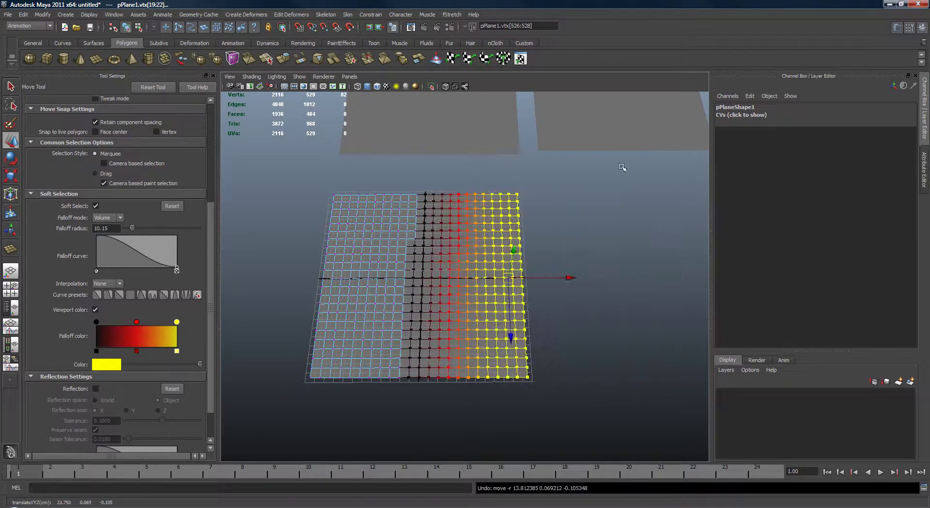
- Try to move the far vertex rows of the original plane with soft selection
{"action": "scroll", "coordinate": [625, 168], "scroll_direction": "down", "scroll_amount": 5}
{"action": "scroll", "coordinate": [590, 189], "scroll_direction": "up", "scroll_amount": 5}
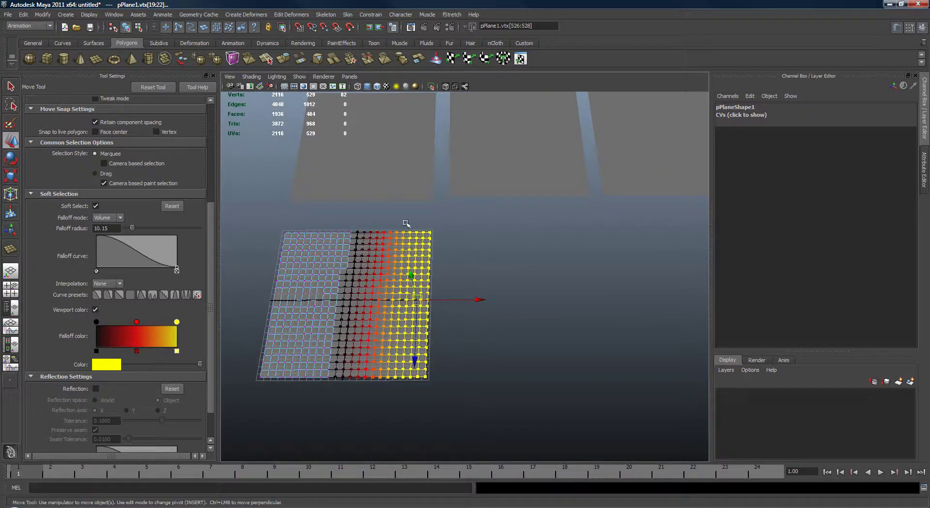
{"action": "middle_click_drag", "start_coordinate": [406, 224], "coordinate": [466, 233], "text": "alt"}
{"action": "left_click_drag", "start_coordinate": [527, 263], "coordinate": [315, 226]}
{"action": "left_click_drag", "start_coordinate": [398, 248], "coordinate": [451, 195], "text": "alt"}
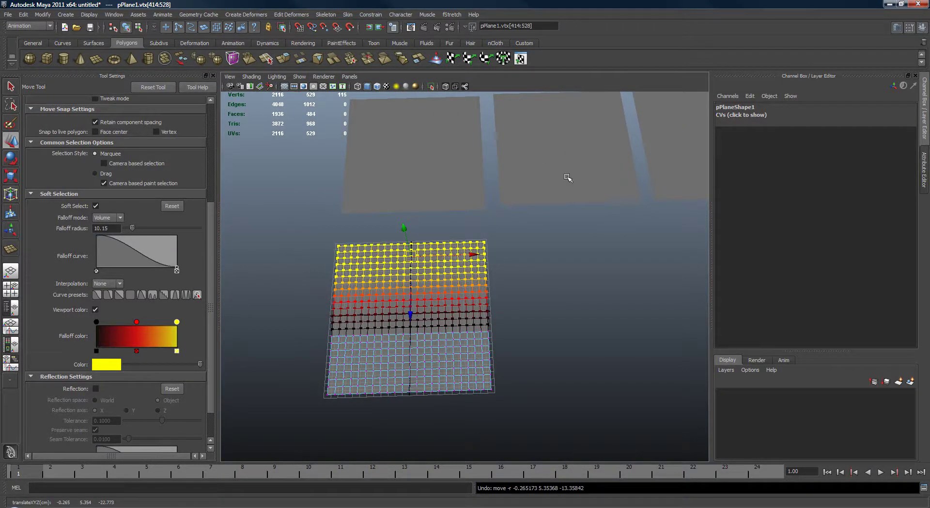
- Try to move the vertices around a far corner of the original plane with soft selection
{"action": "left_click_drag", "start_coordinate": [461, 250], "coordinate": [529, 301], "text": "alt"}
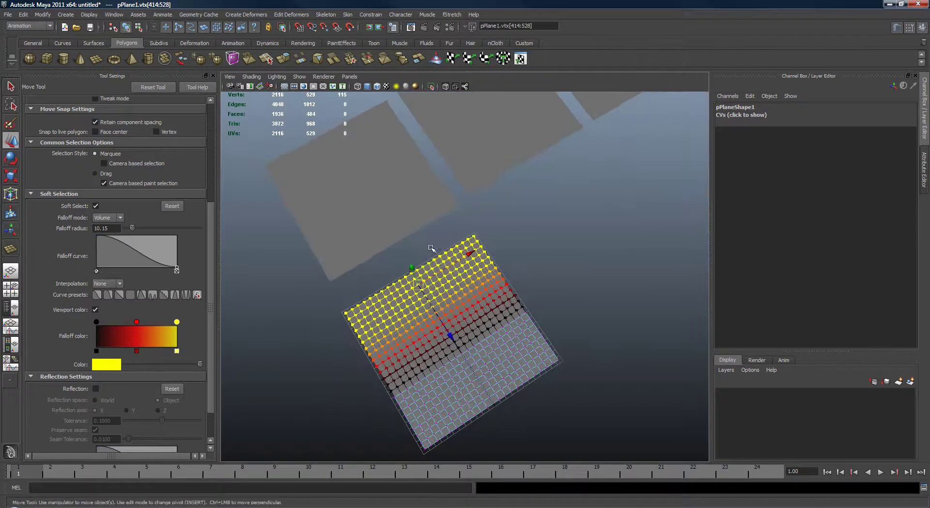
{"action": "left_click_drag", "start_coordinate": [479, 284], "coordinate": [484, 194], "text": "alt"}
{"action": "key", "text": "ctrl+z"}
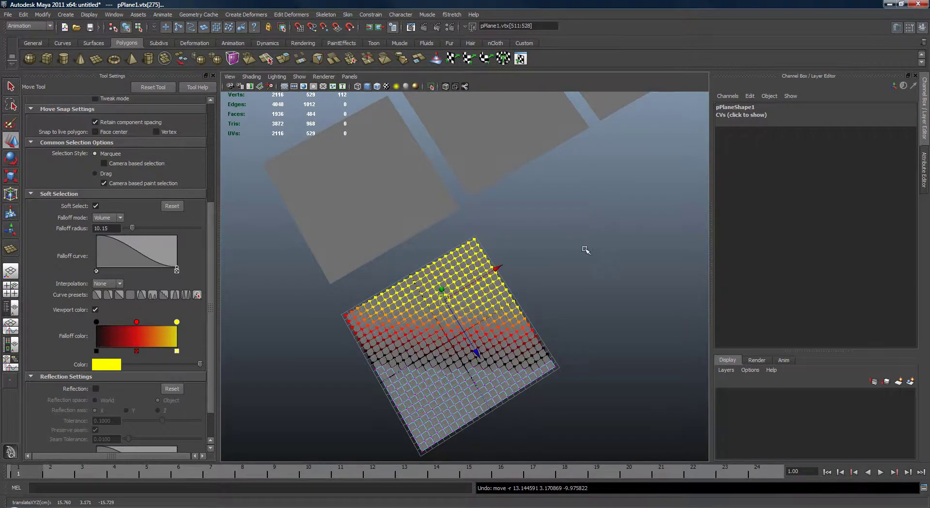
- Return to object selection and select the duplicated plane directly behind the original
{"action": "left_click_drag", "start_coordinate": [586, 249], "coordinate": [538, 270], "text": "alt"}
{"action": "right_click_drag", "start_coordinate": [537, 269], "coordinate": [545, 241], "text": "alt"}
{"action": "left_click", "coordinate": [553, 183]}
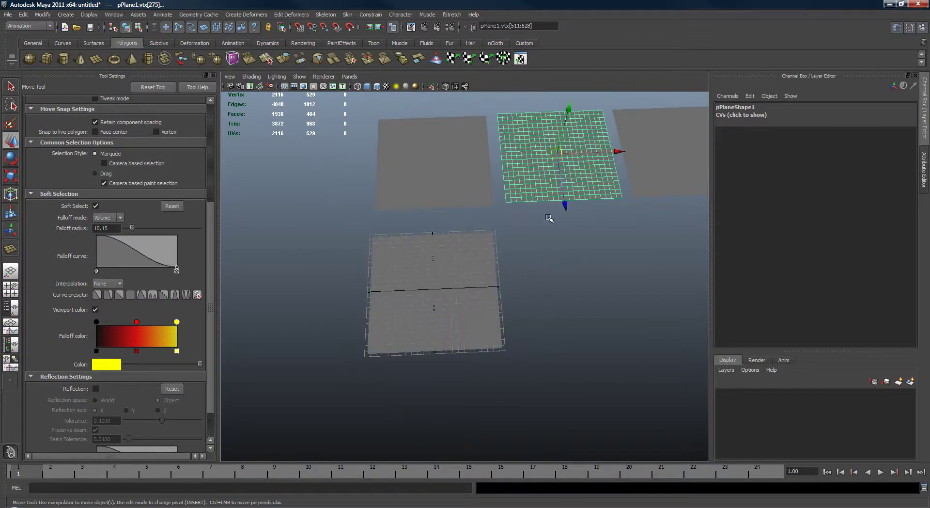
{"action": "left_click", "coordinate": [522, 222]}
{"action": "left_click", "coordinate": [449, 192]}
{"action": "middle_click_drag", "start_coordinate": [502, 222], "coordinate": [514, 217], "text": "alt"}
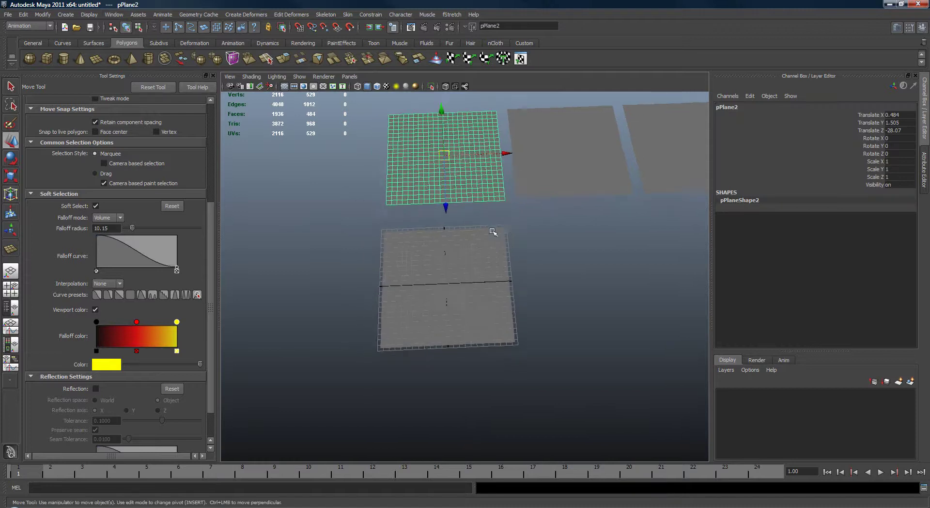
{"action": "right_click_drag", "start_coordinate": [492, 231], "coordinate": [575, 231], "text": "alt"}
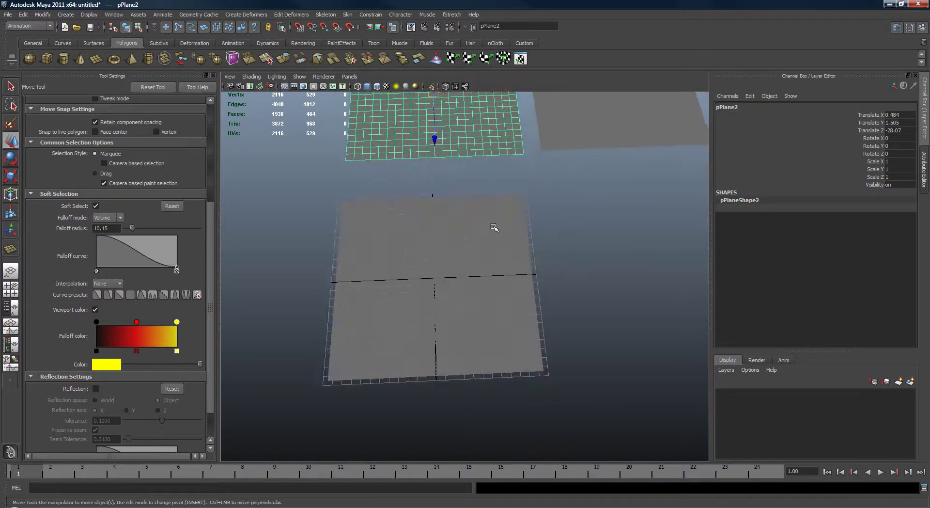
{"action": "left_click_drag", "start_coordinate": [494, 226], "coordinate": [499, 233], "text": "alt"}
{"action": "right_click_drag", "start_coordinate": [498, 233], "coordinate": [516, 232], "text": "alt"}
- Open the UV Texture Editor and move its window clear of the original plane
{"action": "left_click", "coordinate": [521, 59]}
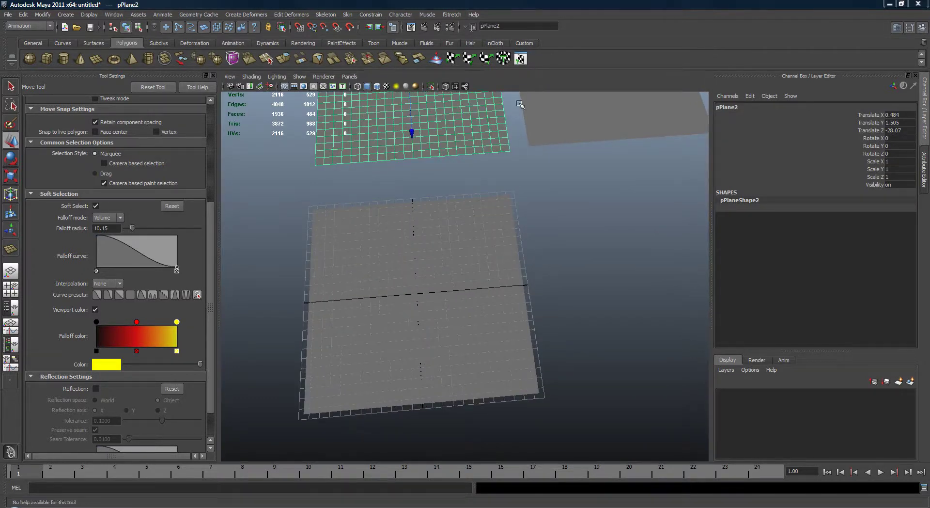
{"action": "left_click_drag", "start_coordinate": [0, 2], "coordinate": [664, 2]}
{"action": "right_click_drag", "start_coordinate": [550, 184], "coordinate": [388, 143], "text": "alt"}
{"action": "middle_click_drag", "start_coordinate": [388, 143], "coordinate": [384, 168], "text": "alt"}
{"action": "left_click_drag", "start_coordinate": [516, 9], "coordinate": [94, 23]}
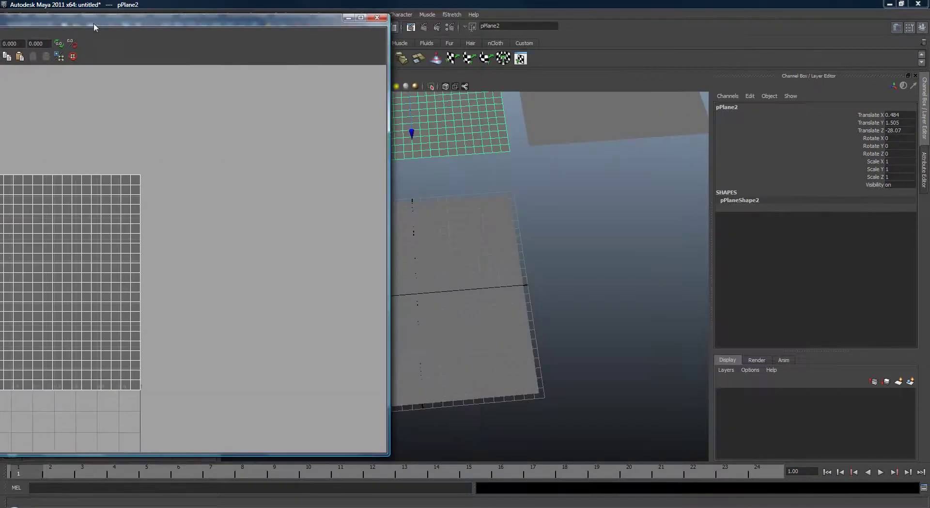
- Display the original plane's UVs and shrink the UV Texture Editor window to fit beside the plane
{"action": "left_click", "coordinate": [486, 225]}
{"action": "left_click_drag", "start_coordinate": [293, 25], "coordinate": [735, 52]}
{"action": "left_click_drag", "start_coordinate": [833, 39], "coordinate": [432, 96]}
{"action": "scroll", "coordinate": [392, 220], "scroll_direction": "up", "scroll_amount": 6}
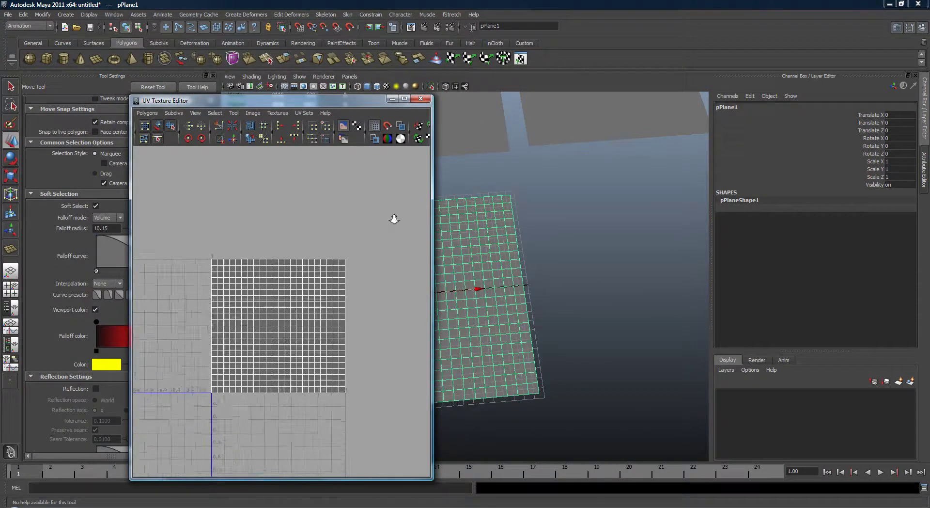
{"action": "right_click_drag", "start_coordinate": [392, 215], "coordinate": [405, 217], "text": "alt"}
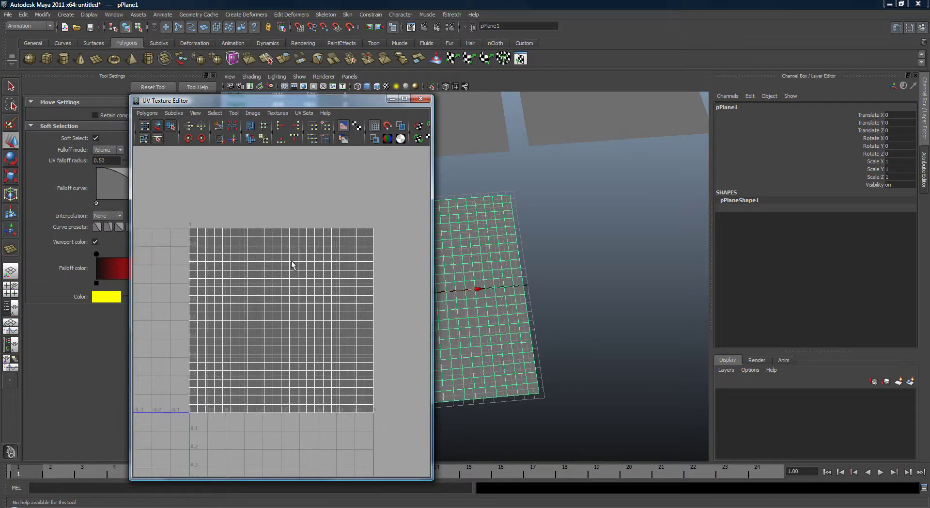
{"action": "middle_click_drag", "start_coordinate": [295, 247], "coordinate": [299, 234], "text": "alt"}
- Soft-select the vertices along one side of the original plane and try moving them outward
{"action": "middle_click_drag", "start_coordinate": [493, 259], "coordinate": [543, 246], "text": "alt"}
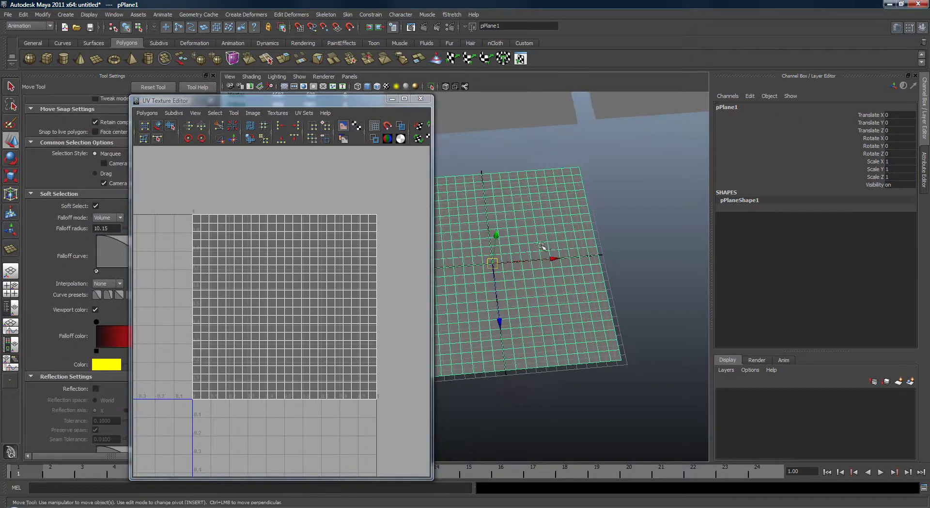
{"action": "right_click_drag", "start_coordinate": [543, 245], "coordinate": [523, 241]}
{"action": "left_click_drag", "start_coordinate": [590, 242], "coordinate": [583, 240], "text": "alt"}
{"action": "left_click_drag", "start_coordinate": [562, 160], "coordinate": [676, 380]}
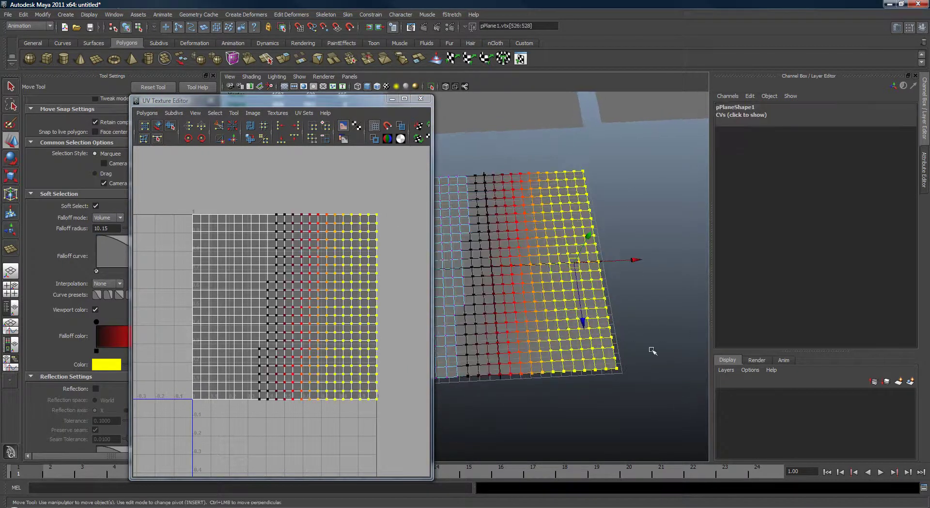
{"action": "middle_click_drag", "start_coordinate": [552, 270], "coordinate": [634, 266], "text": "alt"}
{"action": "key", "text": "z"}
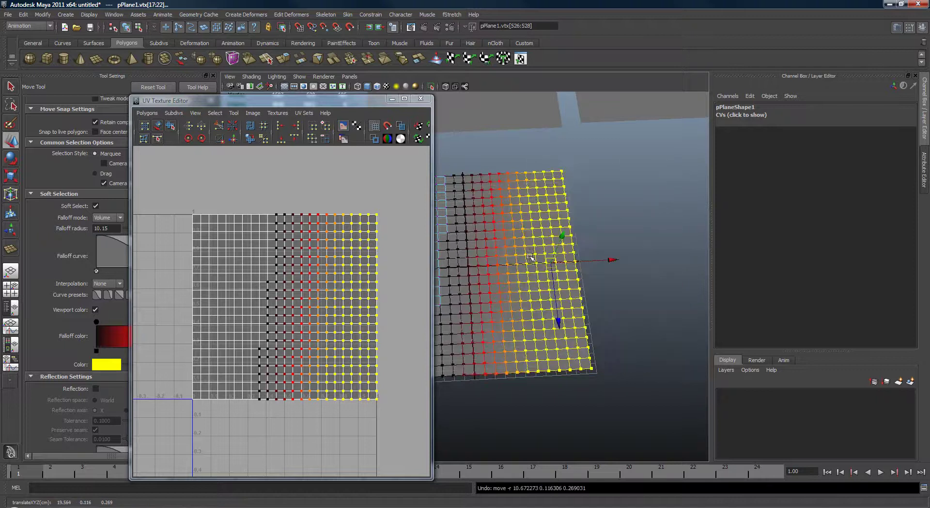
- Examine the soft selection falloff on the plane's UVs and close the UV Texture Editor
{"action": "middle_click_drag", "start_coordinate": [339, 263], "coordinate": [335, 255], "text": "alt"}
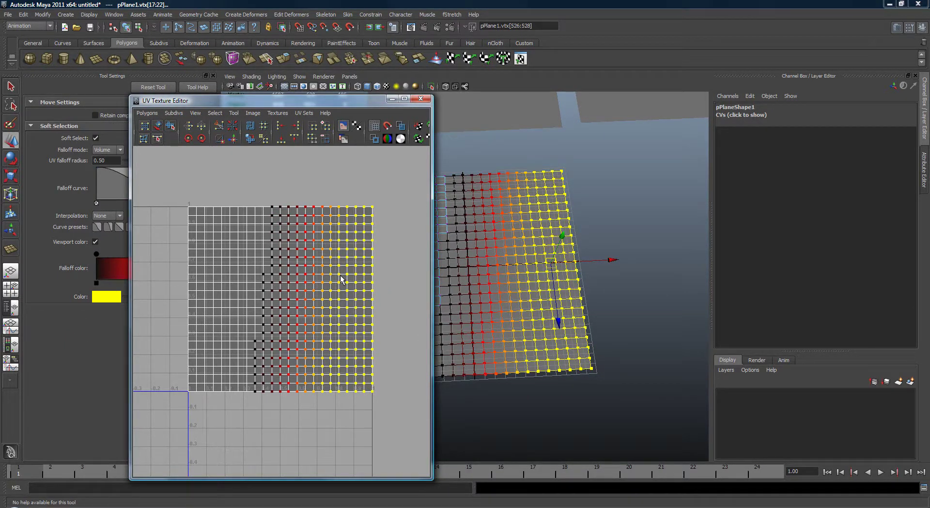
{"action": "middle_click_drag", "start_coordinate": [319, 280], "coordinate": [313, 258], "text": "alt"}
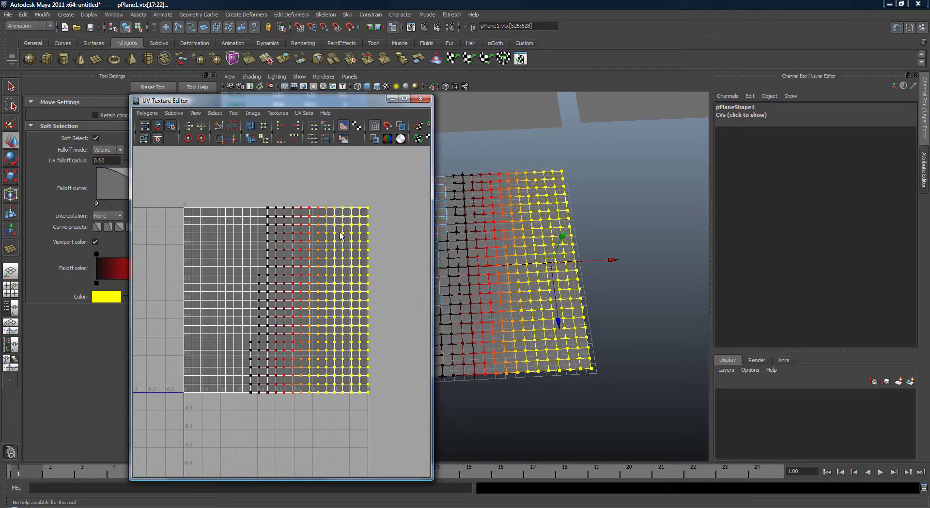
{"action": "left_click", "coordinate": [422, 99]}
- Select the last duplicated plane in the row and activate the Sculpt Geometry Tool
{"action": "scroll", "coordinate": [507, 202], "scroll_direction": "down", "scroll_amount": 5}
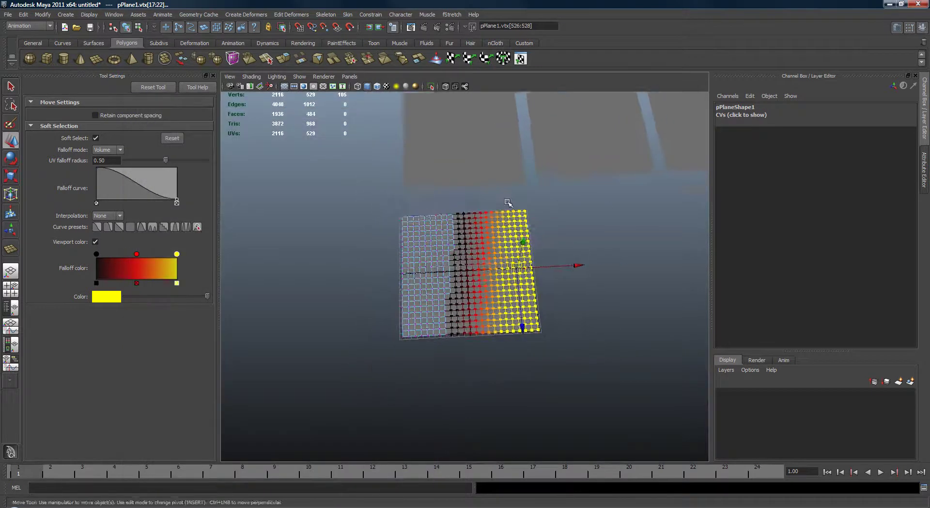
{"action": "scroll", "coordinate": [507, 201], "scroll_direction": "up", "scroll_amount": 1}
{"action": "middle_click_drag", "start_coordinate": [515, 160], "coordinate": [476, 195], "text": "alt"}
{"action": "left_click", "coordinate": [473, 207]}
{"action": "middle_click_drag", "start_coordinate": [608, 225], "coordinate": [456, 257], "text": "alt"}
{"action": "left_click", "coordinate": [577, 214]}
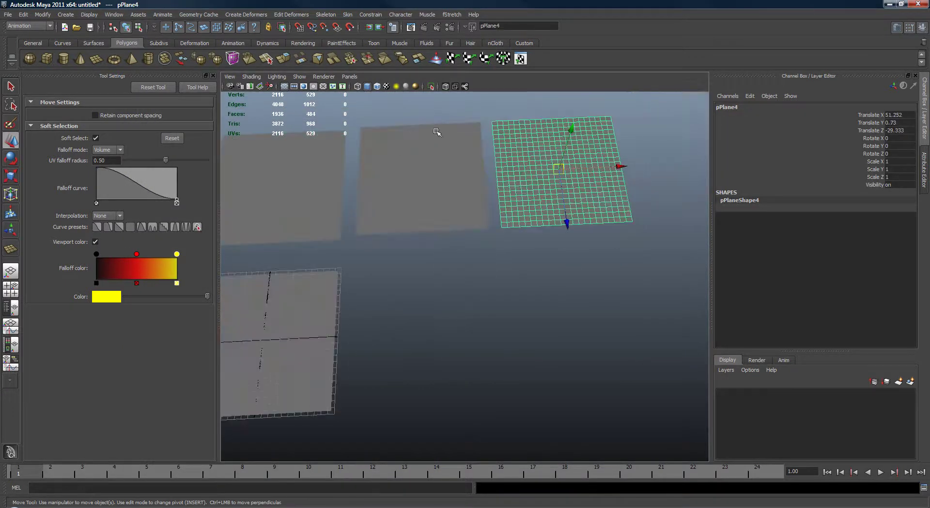
{"action": "left_click", "coordinate": [436, 62]}
- Turn off Reflection in the Sculpt Geometry Tool's stroke settings
{"action": "left_click_drag", "start_coordinate": [532, 184], "coordinate": [500, 208], "text": "alt"}
{"action": "left_click", "coordinate": [47, 366]}
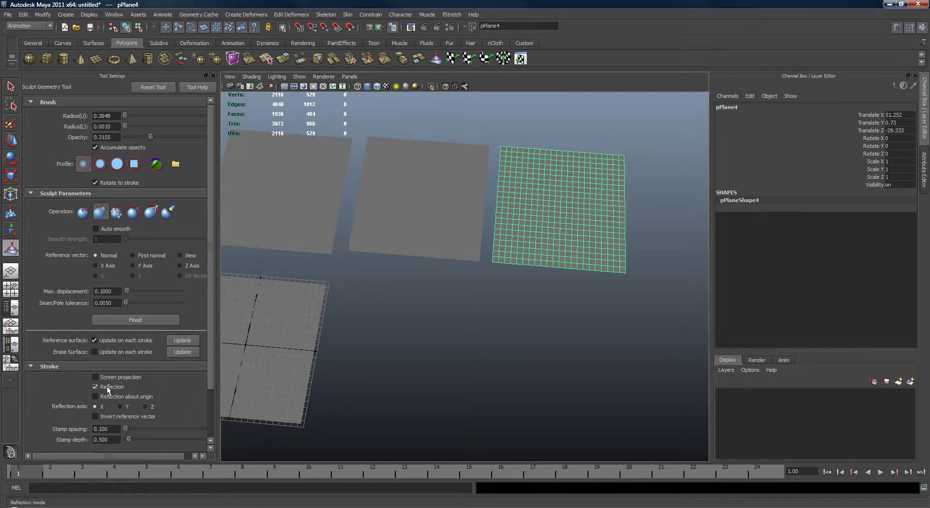
{"action": "left_click_drag", "start_coordinate": [523, 204], "coordinate": [420, 239], "text": "alt"}
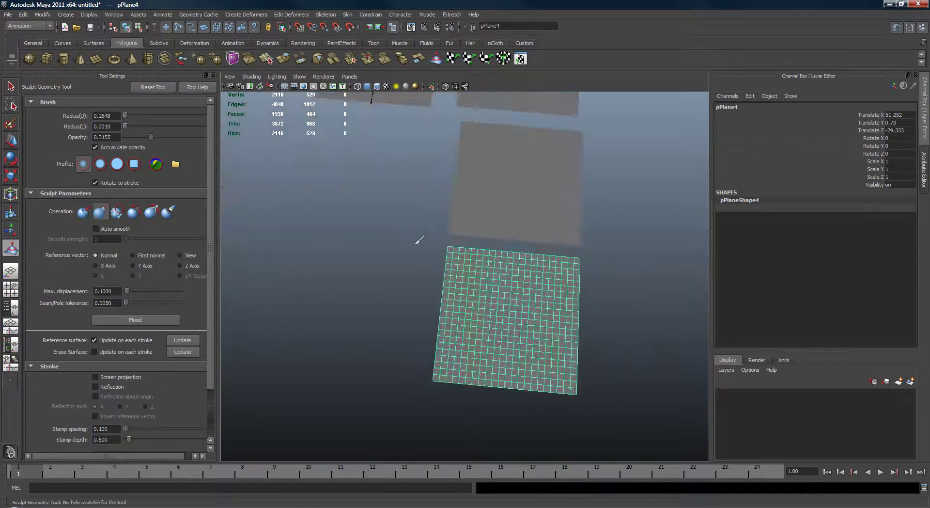
- Set the sculpt brush to opacity 1, maximum displacement 1 and upper radius about 1.6, undoing the trial stroke
{"action": "left_click_drag", "start_coordinate": [483, 262], "coordinate": [469, 258], "text": "alt"}
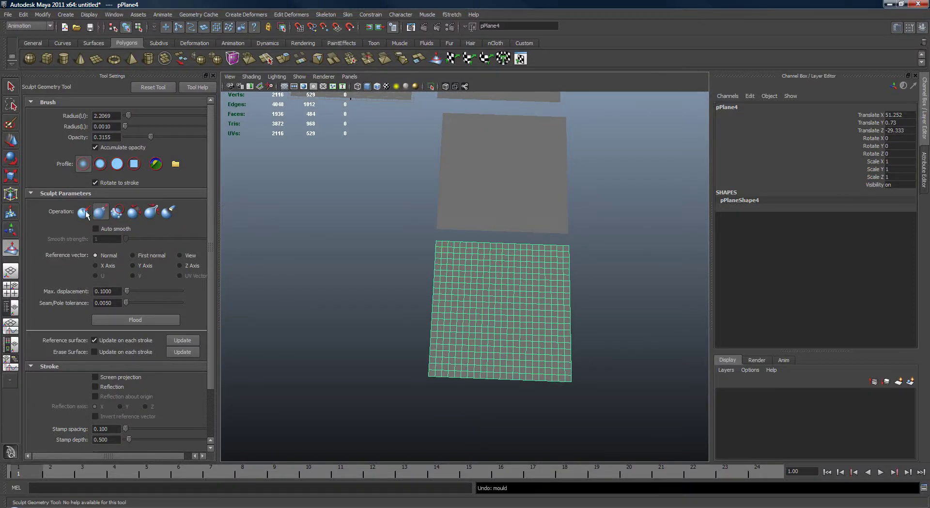
{"action": "left_click_drag", "start_coordinate": [150, 137], "coordinate": [241, 145]}
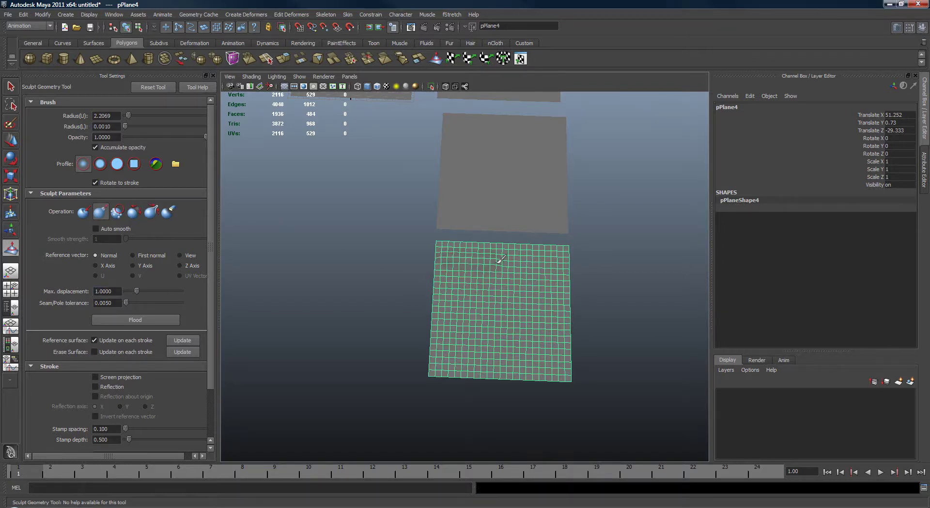
{"action": "key", "text": "ctrl+z"}
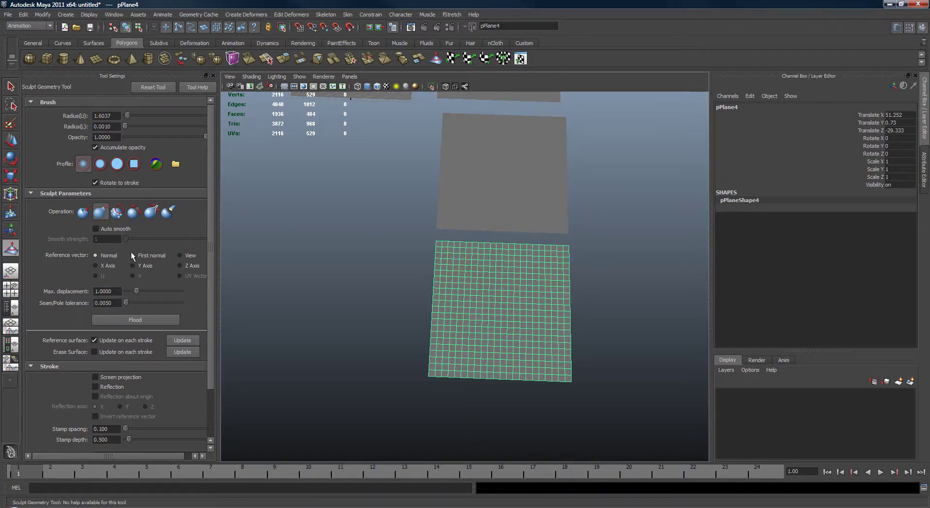
- Set the maximum displacement to 2 and sculpt evenly spaced parallel ridges across the last plane in the row, running along its Z direction
{"action": "mouse_move", "coordinate": [445, 255]}
{"action": "left_mouse_down"}
{"action": "mouse_move", "coordinate": [583, 257]}
{"action": "mouse_move", "coordinate": [527, 255]}
{"action": "left_mouse_up"}
{"action": "left_click_drag", "start_coordinate": [445, 264], "coordinate": [581, 268]}
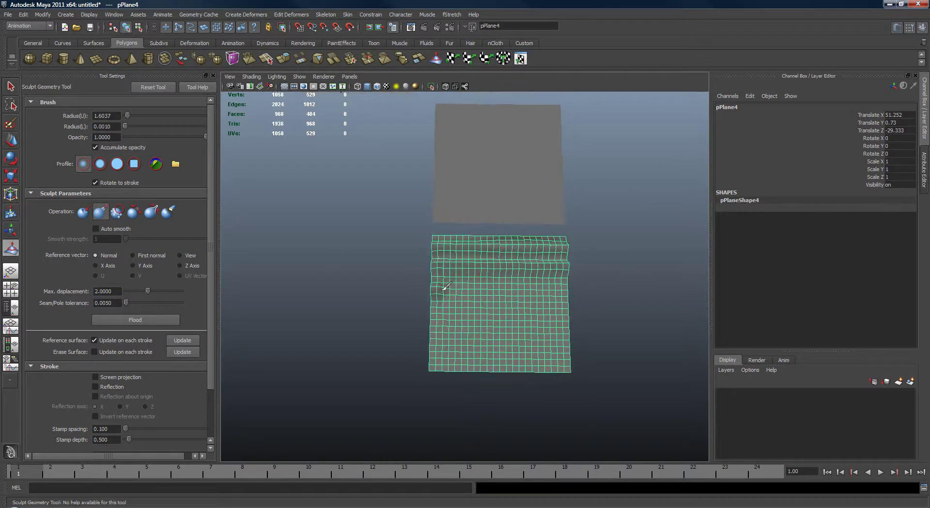
{"action": "left_click_drag", "start_coordinate": [445, 287], "coordinate": [576, 287]}
{"action": "left_click_drag", "start_coordinate": [430, 308], "coordinate": [571, 308]}
{"action": "left_click_drag", "start_coordinate": [428, 326], "coordinate": [528, 327]}
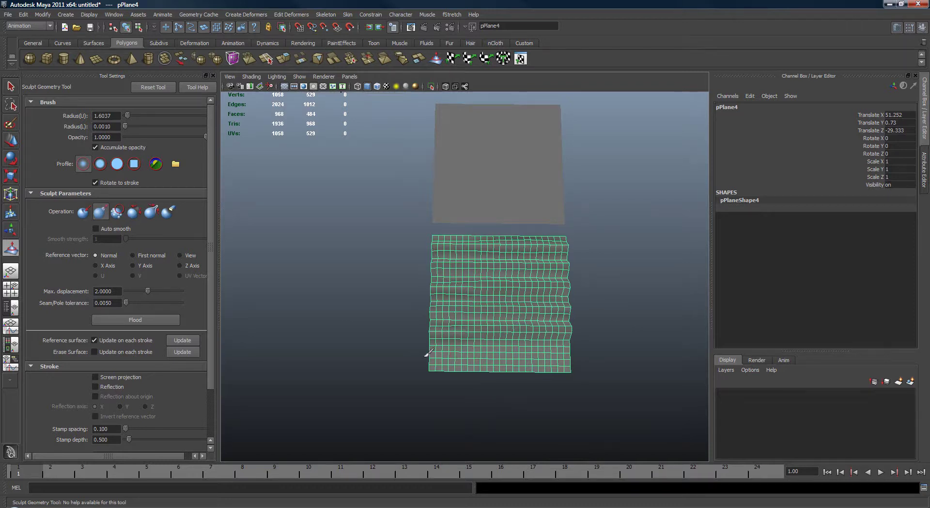
{"action": "left_click_drag", "start_coordinate": [429, 353], "coordinate": [570, 353]}
{"action": "mouse_move", "coordinate": [450, 326]}
{"action": "left_mouse_down", "text": "alt"}
{"action": "mouse_move", "coordinate": [473, 297]}
{"action": "mouse_move", "coordinate": [475, 315]}
{"action": "left_mouse_up", "text": "alt"}
{"action": "key", "text": "w"}
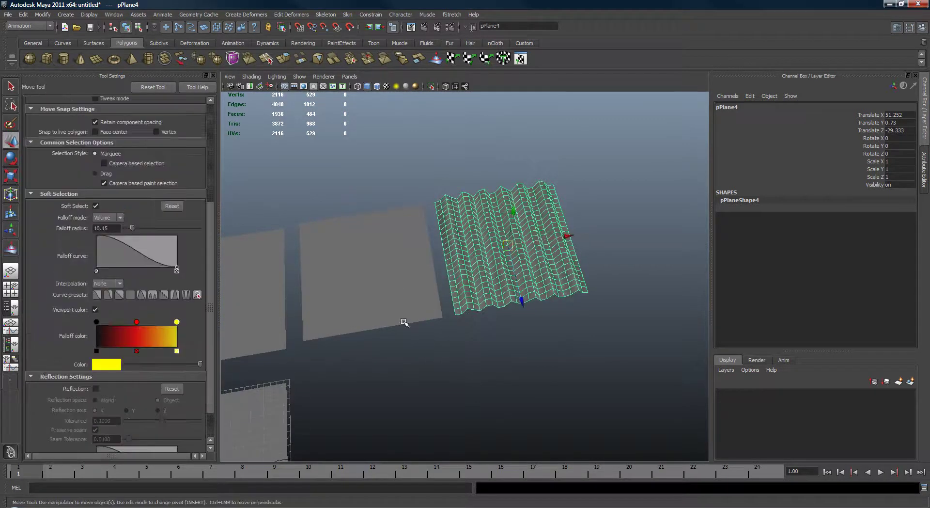
- Select the middle plane of the row and sculpt evenly spaced parallel ridges across it along its X direction
{"action": "left_click", "coordinate": [404, 322]}
{"action": "left_click_drag", "start_coordinate": [404, 322], "coordinate": [290, 316], "text": "alt"}
{"action": "left_click", "coordinate": [11, 247]}
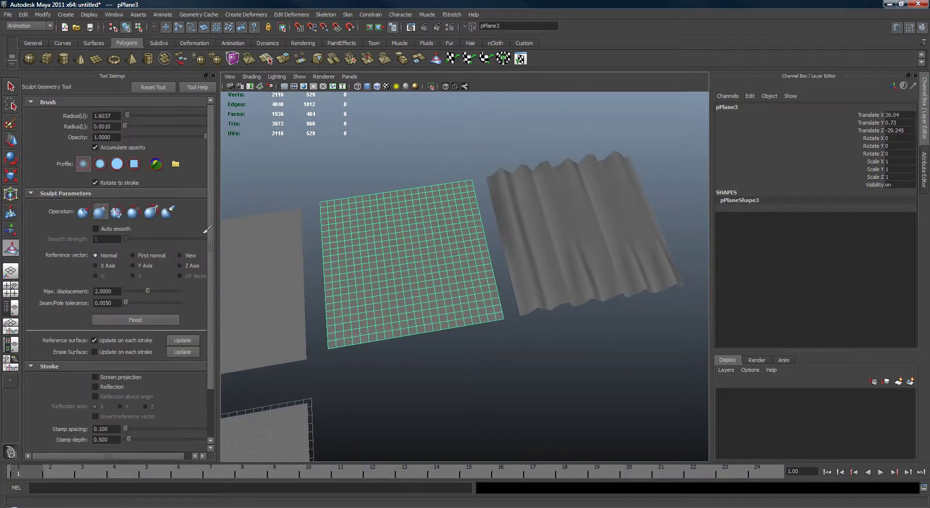
{"action": "mouse_move", "coordinate": [427, 213]}
{"action": "left_mouse_down", "text": "alt"}
{"action": "mouse_move", "coordinate": [376, 205]}
{"action": "mouse_move", "coordinate": [542, 191]}
{"action": "left_mouse_up", "text": "alt"}
{"action": "left_click_drag", "start_coordinate": [361, 220], "coordinate": [506, 221]}
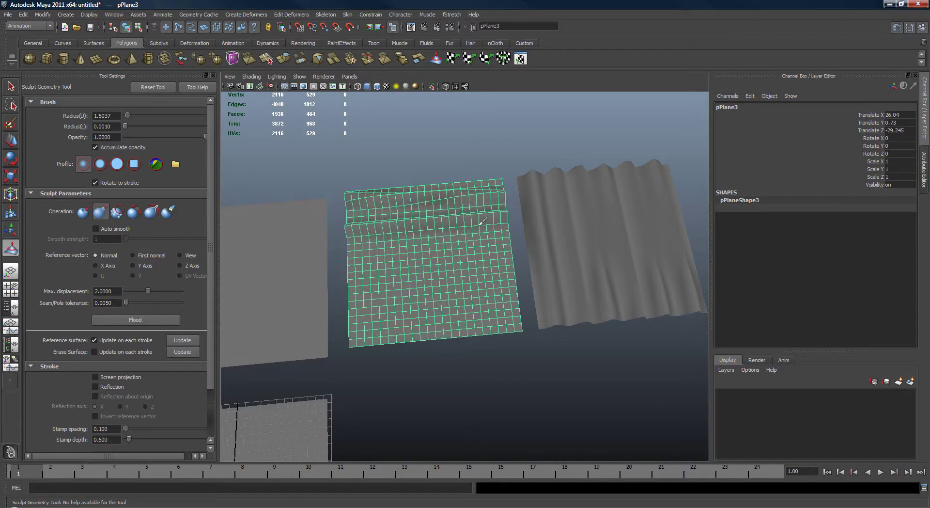
{"action": "left_click_drag", "start_coordinate": [348, 245], "coordinate": [510, 242]}
{"action": "left_click_drag", "start_coordinate": [346, 275], "coordinate": [506, 272]}
{"action": "left_click_drag", "start_coordinate": [348, 298], "coordinate": [516, 293]}
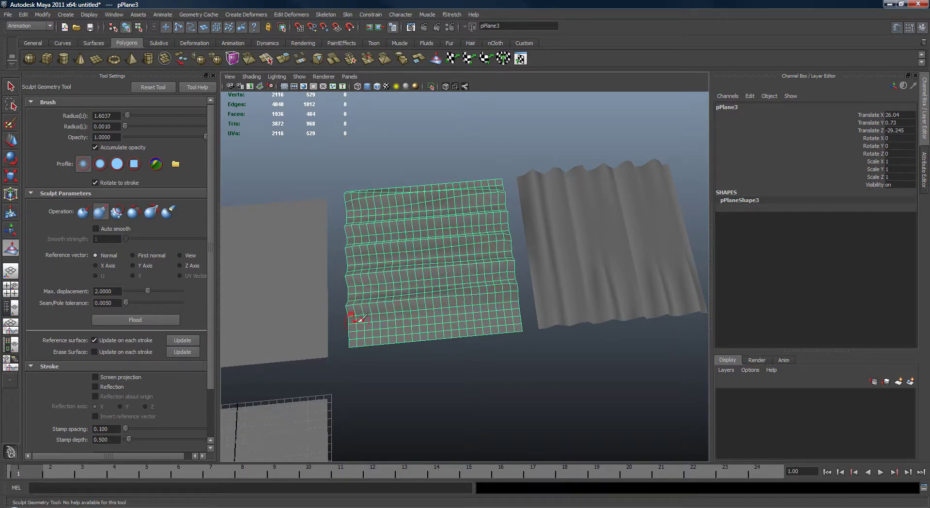
{"action": "left_click_drag", "start_coordinate": [357, 319], "coordinate": [519, 315]}
{"action": "left_click_drag", "start_coordinate": [290, 305], "coordinate": [491, 273], "text": "alt"}
{"action": "key", "text": "w"}
- Select the first duplicated plane in the row and sculpt evenly spaced diagonal ridges over its whole surface, leaving the sculpt tool when finished
{"action": "left_click", "coordinate": [441, 323]}
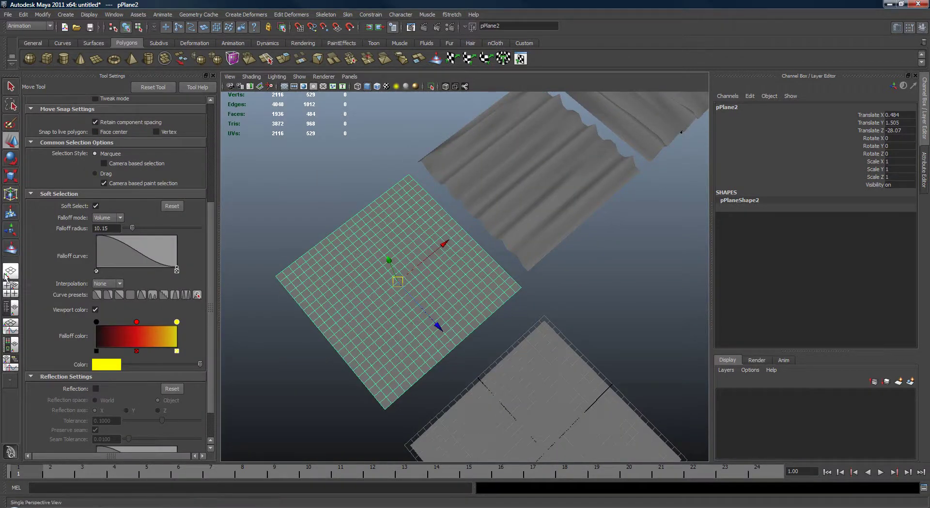
{"action": "left_click", "coordinate": [11, 248]}
{"action": "middle_click_drag", "start_coordinate": [348, 258], "coordinate": [417, 232], "text": "alt"}
{"action": "left_click_drag", "start_coordinate": [417, 231], "coordinate": [412, 166], "text": "alt"}
{"action": "left_click_drag", "start_coordinate": [374, 192], "coordinate": [586, 178]}
{"action": "left_click_drag", "start_coordinate": [357, 216], "coordinate": [620, 204]}
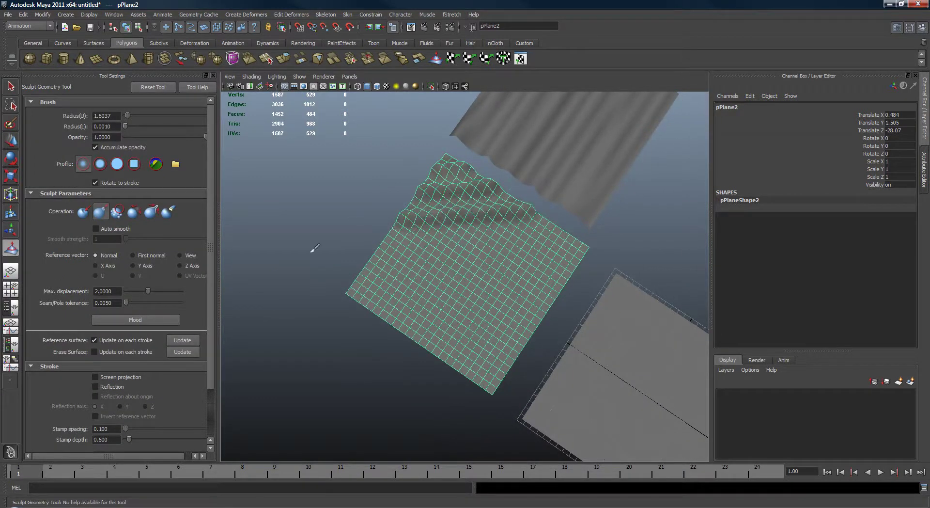
{"action": "left_click_drag", "start_coordinate": [311, 253], "coordinate": [580, 231]}
{"action": "left_click_drag", "start_coordinate": [297, 271], "coordinate": [668, 250]}
{"action": "left_click_drag", "start_coordinate": [346, 291], "coordinate": [572, 275]}
{"action": "left_click_drag", "start_coordinate": [388, 322], "coordinate": [552, 305]}
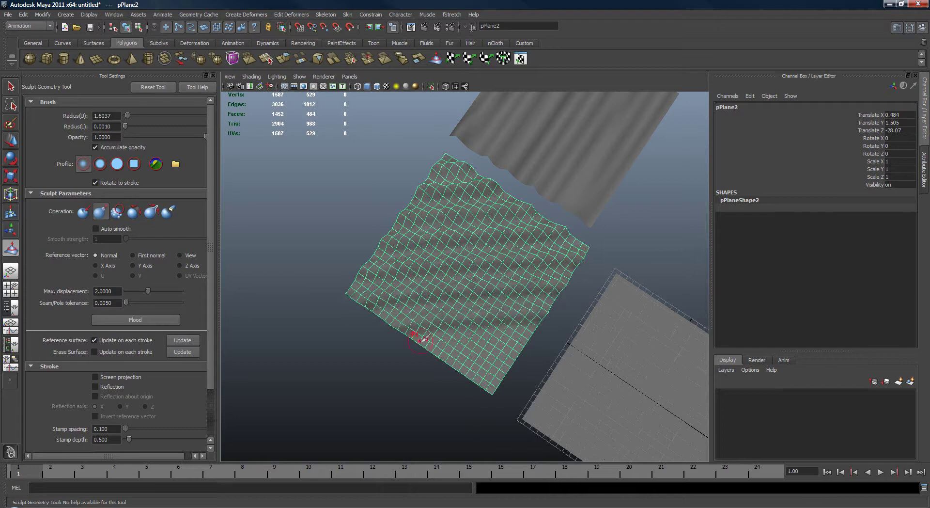
{"action": "left_click_drag", "start_coordinate": [416, 346], "coordinate": [586, 330]}
{"action": "left_click_drag", "start_coordinate": [456, 373], "coordinate": [562, 334]}
{"action": "key", "text": "w"}
{"action": "key", "text": "q"}
- Soften the diagonally ridged plane with Average Vertices from the Polygons toolset
{"action": "left_click", "coordinate": [663, 265]}
{"action": "left_click_drag", "start_coordinate": [608, 281], "coordinate": [562, 247], "text": "alt"}
{"action": "right_click_drag", "start_coordinate": [621, 278], "coordinate": [493, 296], "text": "alt"}
{"action": "middle_click_drag", "start_coordinate": [493, 296], "coordinate": [459, 281], "text": "alt"}
{"action": "mouse_move", "coordinate": [459, 284]}
{"action": "left_mouse_down", "text": "alt"}
{"action": "mouse_move", "coordinate": [467, 284]}
{"action": "mouse_move", "coordinate": [409, 240]}
{"action": "left_mouse_up", "text": "alt"}
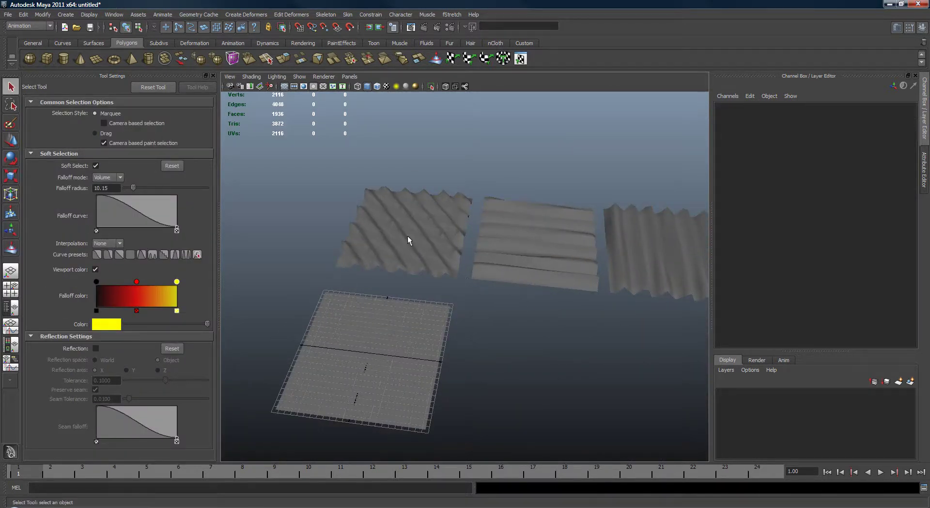
{"action": "left_click", "coordinate": [409, 240]}
{"action": "left_click", "coordinate": [48, 26]}
{"action": "left_click", "coordinate": [31, 43]}
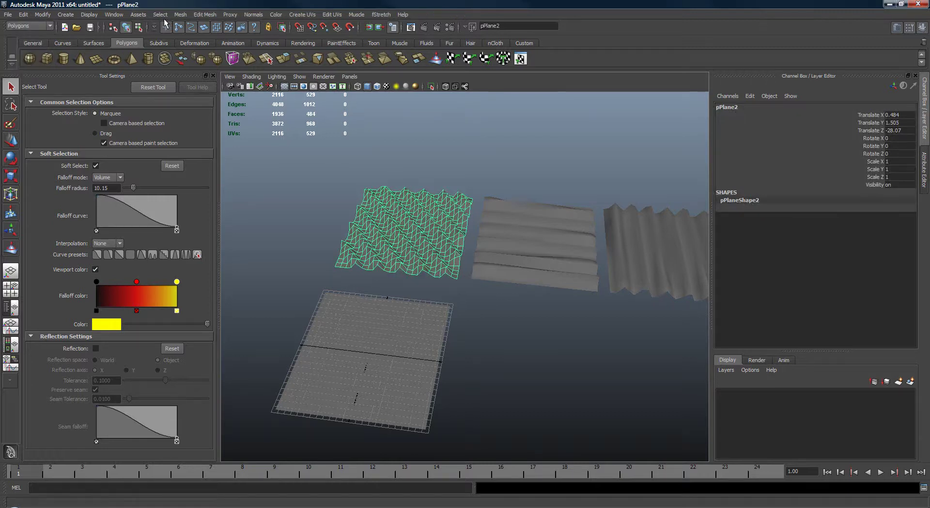
{"action": "left_click", "coordinate": [180, 15]}
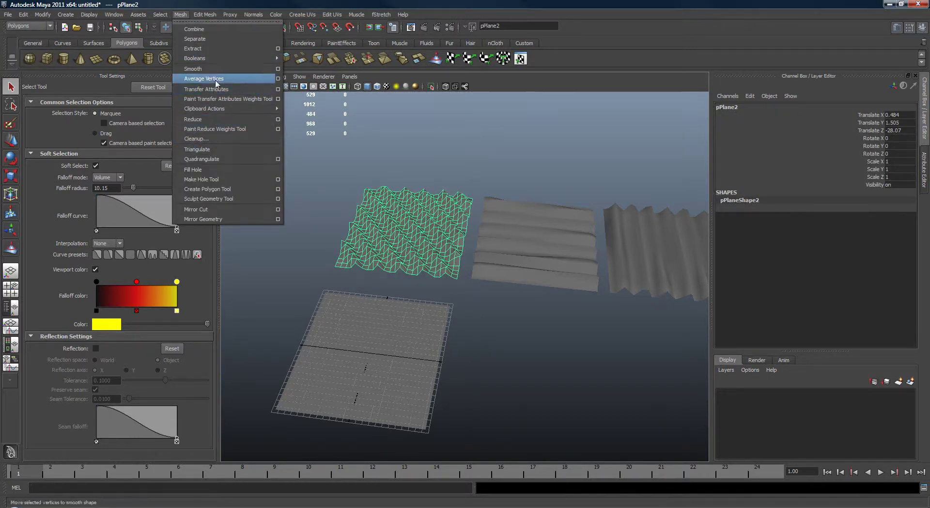
{"action": "left_click", "coordinate": [291, 165]}
{"action": "left_click_drag", "start_coordinate": [360, 167], "coordinate": [421, 242], "text": "alt"}
{"action": "left_click", "coordinate": [430, 280]}
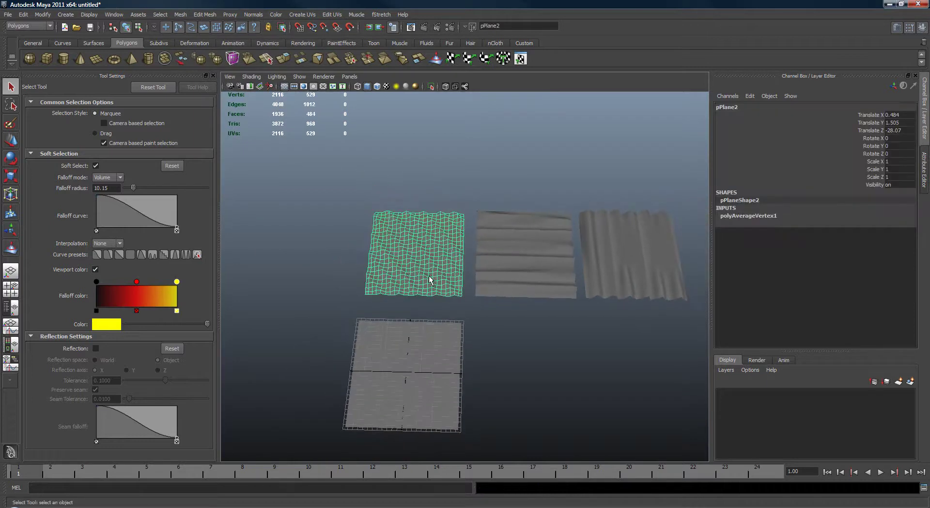
- Select the original flat plane at the origin and create an fStretch deformer on it
{"action": "left_click", "coordinate": [500, 340]}
{"action": "middle_click_drag", "start_coordinate": [500, 340], "coordinate": [514, 293], "text": "alt"}
{"action": "right_click_drag", "start_coordinate": [515, 292], "coordinate": [512, 338], "text": "alt"}
{"action": "middle_click_drag", "start_coordinate": [511, 338], "coordinate": [536, 286], "text": "alt"}
{"action": "right_click_drag", "start_coordinate": [536, 286], "coordinate": [481, 282], "text": "alt"}
{"action": "left_click", "coordinate": [487, 266]}
{"action": "mouse_move", "coordinate": [481, 283]}
{"action": "left_mouse_down", "text": "alt"}
{"action": "mouse_move", "coordinate": [487, 260]}
{"action": "mouse_move", "coordinate": [499, 279]}
{"action": "left_mouse_up", "text": "alt"}
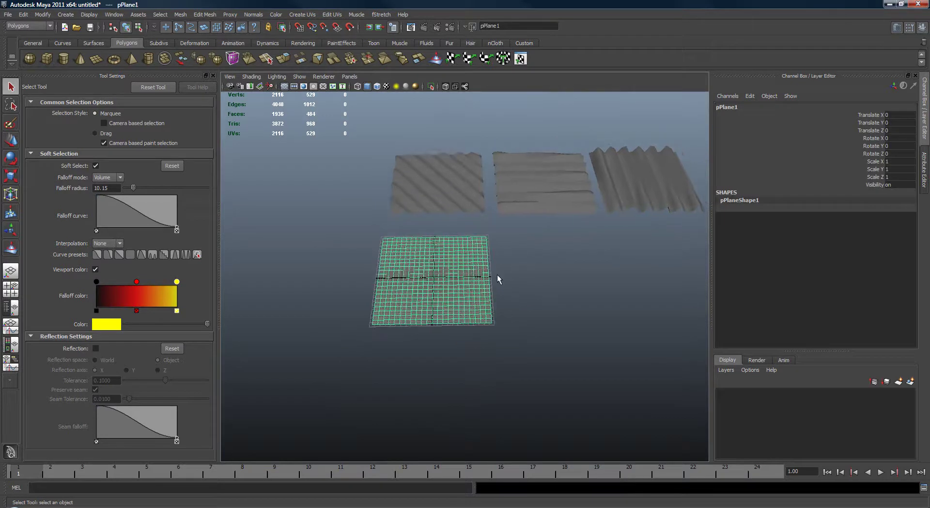
{"action": "right_click_drag", "start_coordinate": [498, 279], "coordinate": [520, 237], "text": "alt"}
{"action": "left_click", "coordinate": [381, 15]}
{"action": "left_click", "coordinate": [391, 28]}
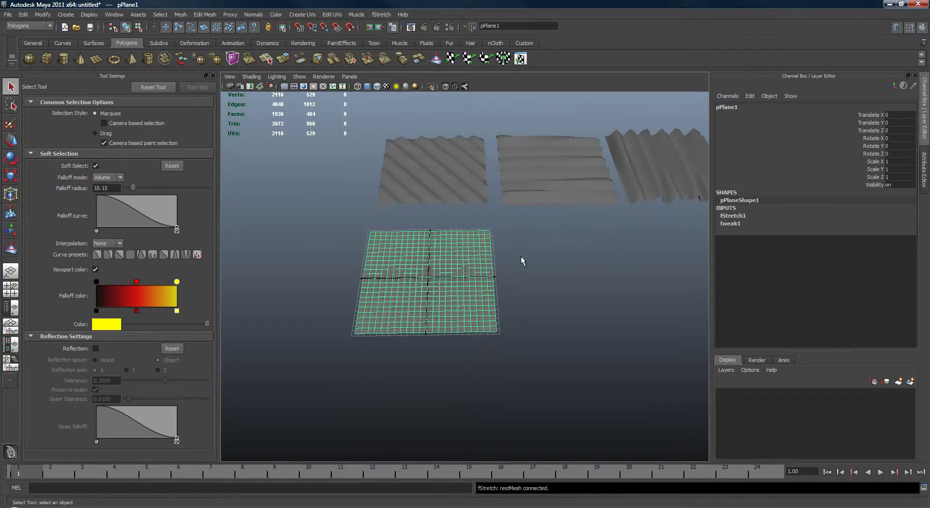
- Connect the diagonally ridged plane to the flat base plane as its fStretch Stretch mesh, keeping the Connect Mesh options floating
{"action": "left_click_drag", "start_coordinate": [536, 249], "coordinate": [498, 271], "text": "alt"}
{"action": "left_click", "coordinate": [446, 220]}
{"action": "left_click", "coordinate": [453, 291], "text": "shift"}
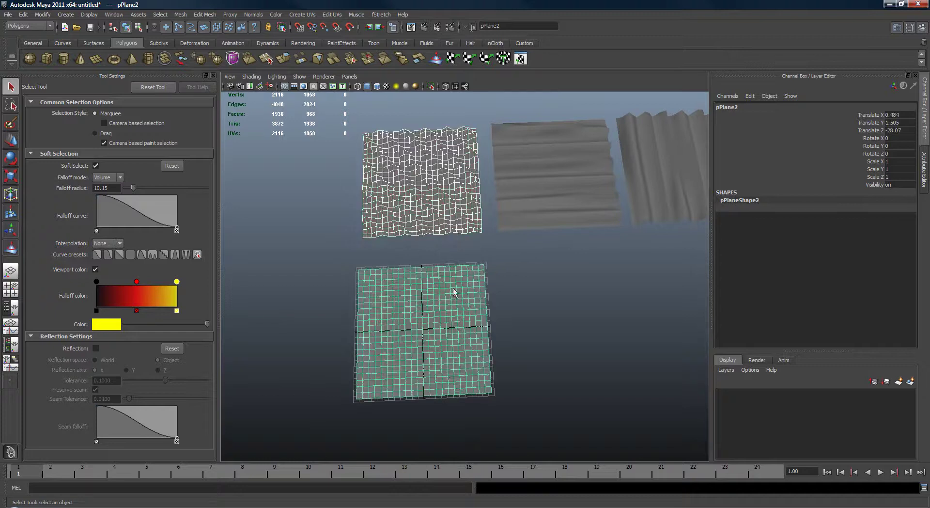
{"action": "key", "text": "space"}
{"action": "left_click", "coordinate": [570, 204]}
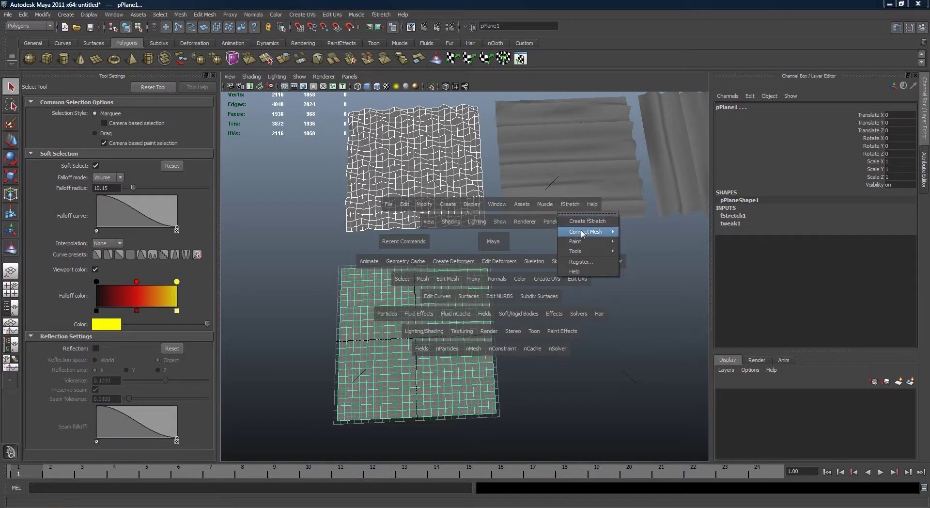
{"action": "mouse_move", "coordinate": [595, 232]}
{"action": "left_click", "coordinate": [641, 230]}
{"action": "left_click_drag", "start_coordinate": [639, 221], "coordinate": [649, 235]}
- Select corner vertices of the base plane with soft selection and try moving them to test the Stretch mesh
{"action": "middle_click_drag", "start_coordinate": [513, 278], "coordinate": [509, 257], "text": "alt"}
{"action": "right_click_drag", "start_coordinate": [508, 257], "coordinate": [601, 260], "text": "alt"}
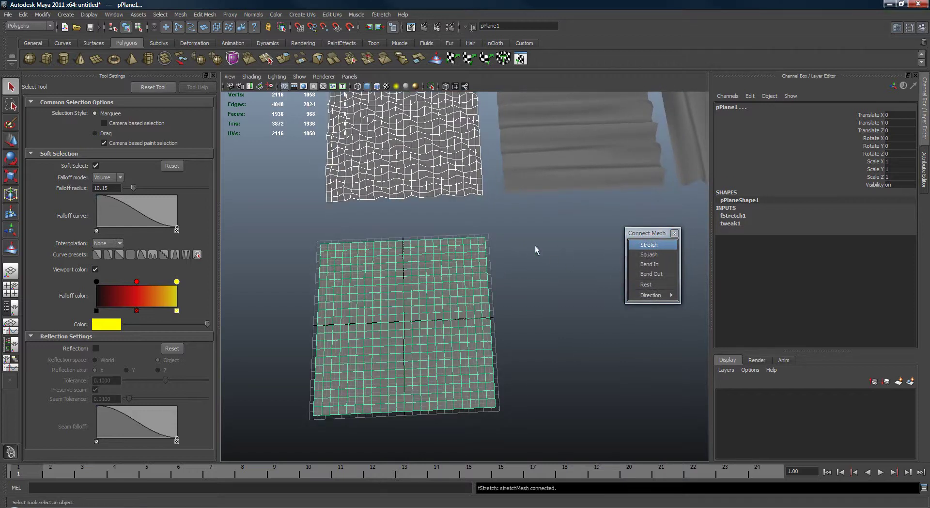
{"action": "middle_click_drag", "start_coordinate": [535, 250], "coordinate": [583, 271], "text": "alt"}
{"action": "right_click_drag", "start_coordinate": [583, 271], "coordinate": [451, 283], "text": "alt"}
{"action": "left_click_drag", "start_coordinate": [505, 256], "coordinate": [519, 306]}
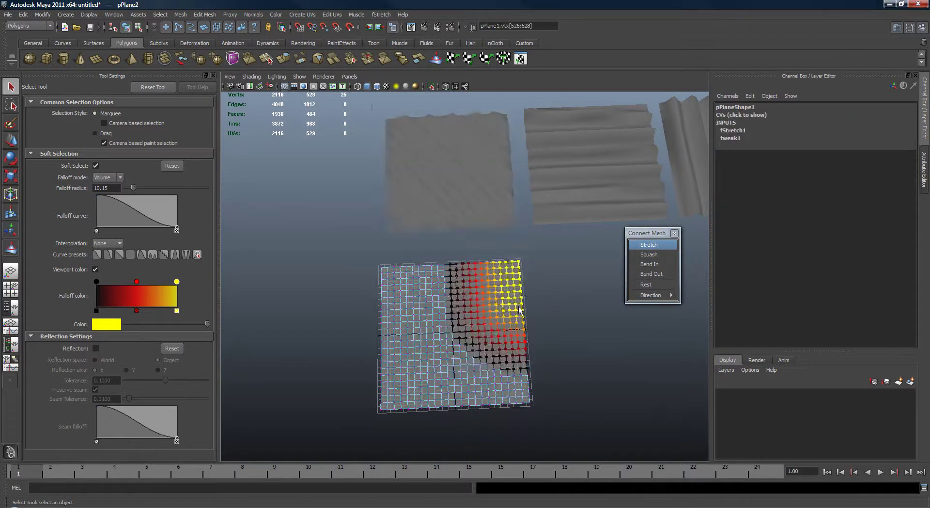
{"action": "right_click_drag", "start_coordinate": [518, 309], "coordinate": [519, 336], "text": "alt"}
{"action": "middle_click_drag", "start_coordinate": [519, 336], "coordinate": [444, 292], "text": "alt"}
{"action": "key", "text": "w"}
{"action": "middle_click_drag", "start_coordinate": [388, 339], "coordinate": [528, 262]}
{"action": "left_click_drag", "start_coordinate": [521, 301], "coordinate": [489, 299], "text": "alt"}
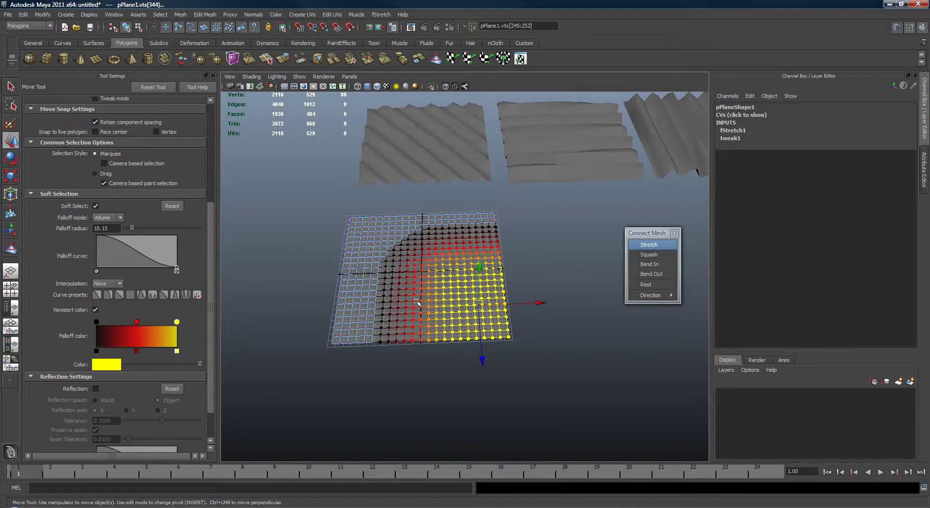
- Try pulling the soft-selected vertices along one side of the base plane in different directions, undoing the test moves
{"action": "left_click_drag", "start_coordinate": [416, 302], "coordinate": [571, 256], "text": "alt"}
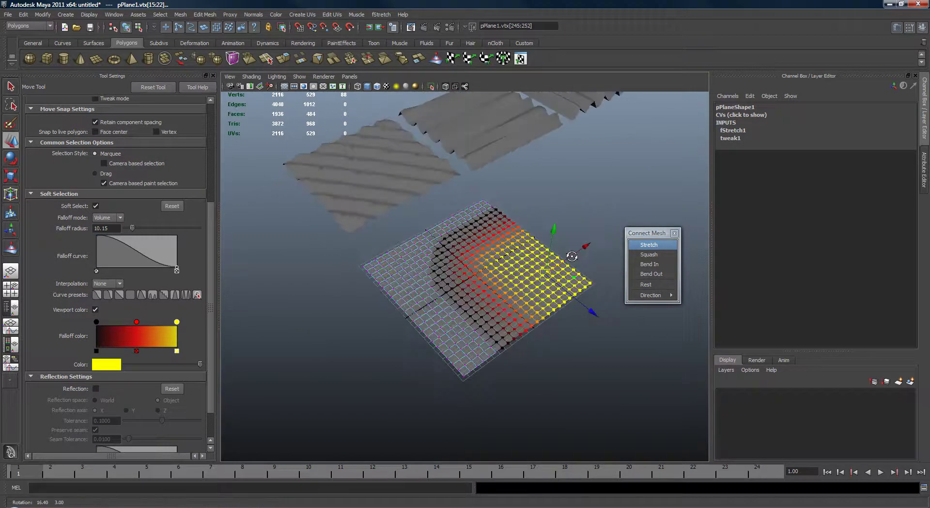
{"action": "left_click_drag", "start_coordinate": [601, 224], "coordinate": [519, 339]}
{"action": "middle_click_drag", "start_coordinate": [436, 314], "coordinate": [525, 288]}
{"action": "left_click_drag", "start_coordinate": [525, 288], "coordinate": [523, 273], "text": "alt"}
{"action": "right_click_drag", "start_coordinate": [523, 274], "coordinate": [507, 277], "text": "alt"}
{"action": "key", "text": "ctrl+z"}
{"action": "middle_click_drag", "start_coordinate": [426, 269], "coordinate": [495, 276]}
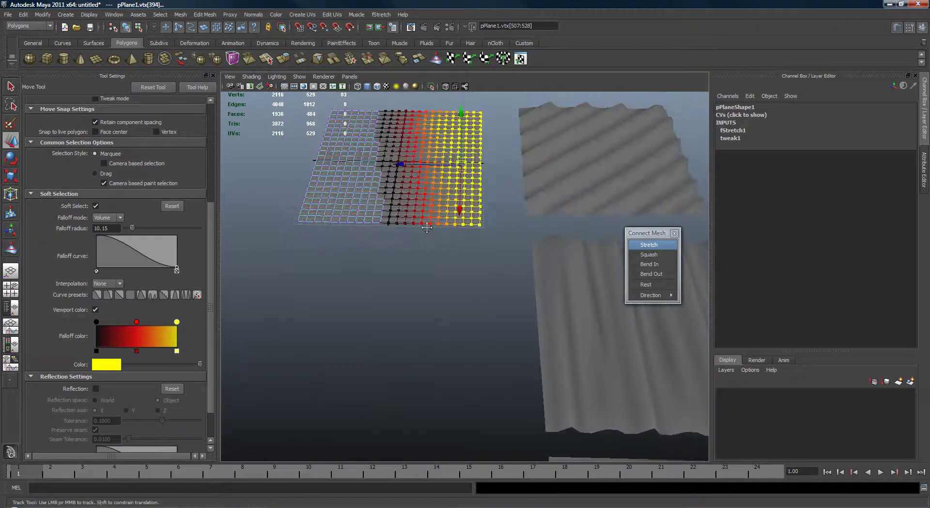
{"action": "middle_click_drag", "start_coordinate": [485, 274], "coordinate": [505, 280]}
{"action": "key", "text": "ctrl+z"}
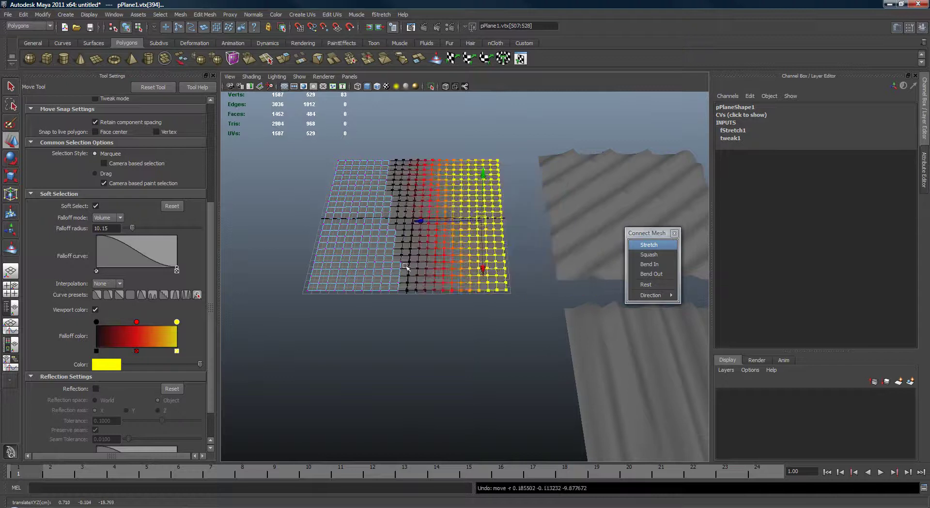
- Connect the middle plane with X-direction ridges to the base plane as its U Stretch mesh and dismiss the UV Direction warning
{"action": "left_click_drag", "start_coordinate": [405, 268], "coordinate": [529, 259], "text": "alt"}
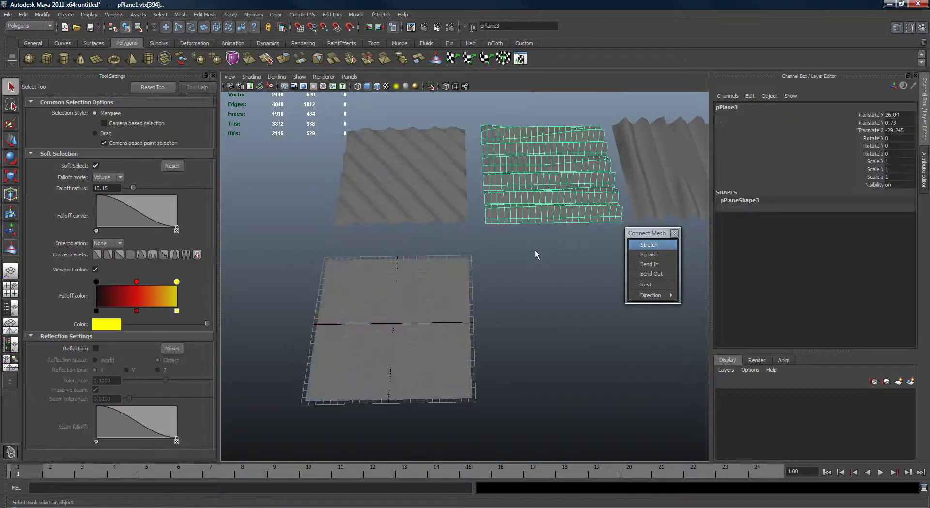
{"action": "mouse_move", "coordinate": [511, 272]}
{"action": "left_mouse_down", "text": "alt"}
{"action": "mouse_move", "coordinate": [504, 251]}
{"action": "mouse_move", "coordinate": [505, 266]}
{"action": "left_mouse_up", "text": "alt"}
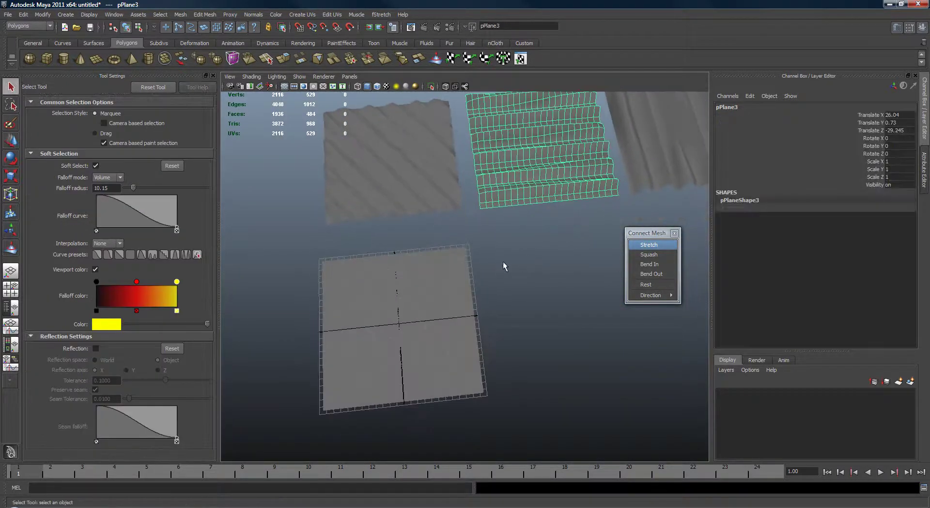
{"action": "left_click", "coordinate": [474, 284], "text": "shift"}
{"action": "mouse_move", "coordinate": [657, 299]}
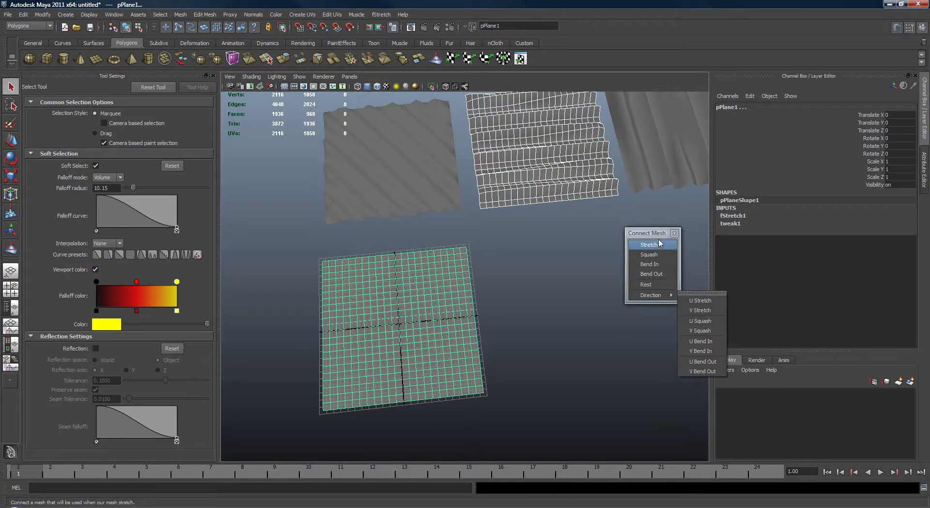
{"action": "left_click", "coordinate": [709, 301]}
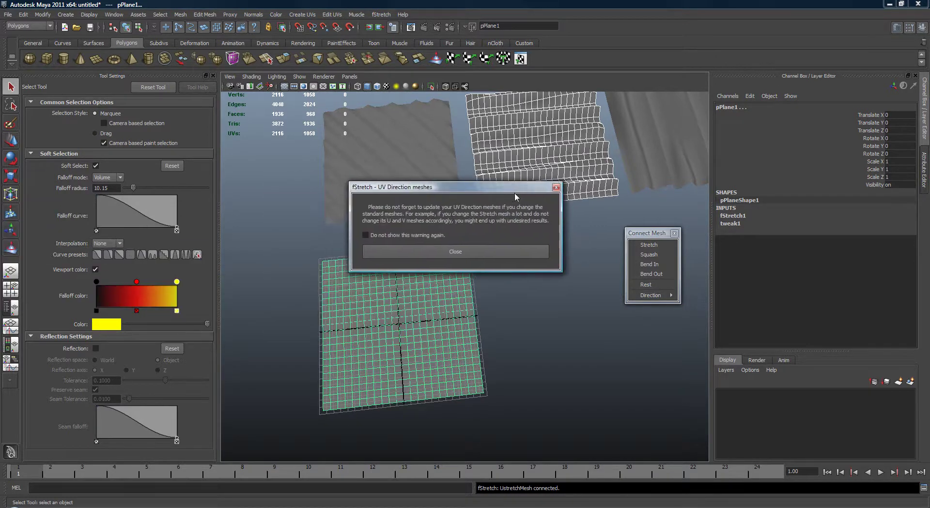
{"action": "left_click_drag", "start_coordinate": [504, 184], "coordinate": [292, 162]}
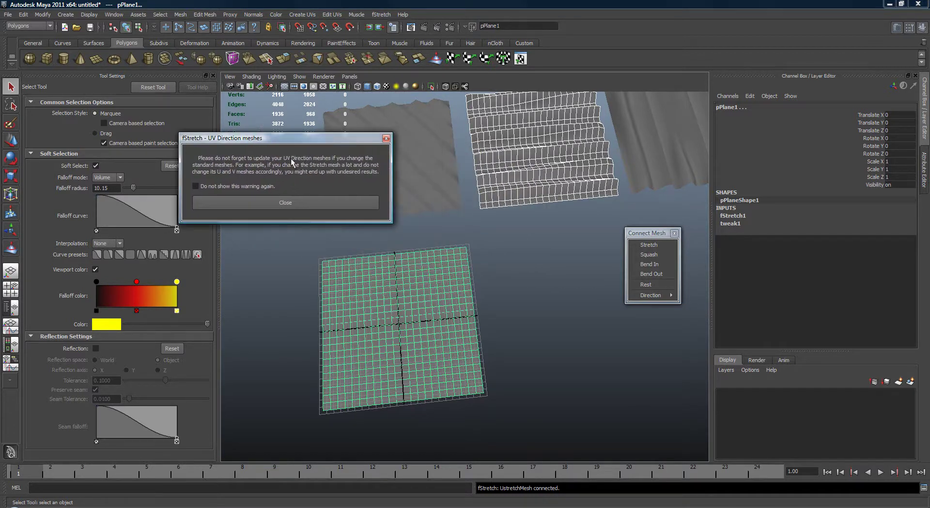
{"action": "left_click", "coordinate": [324, 202]}
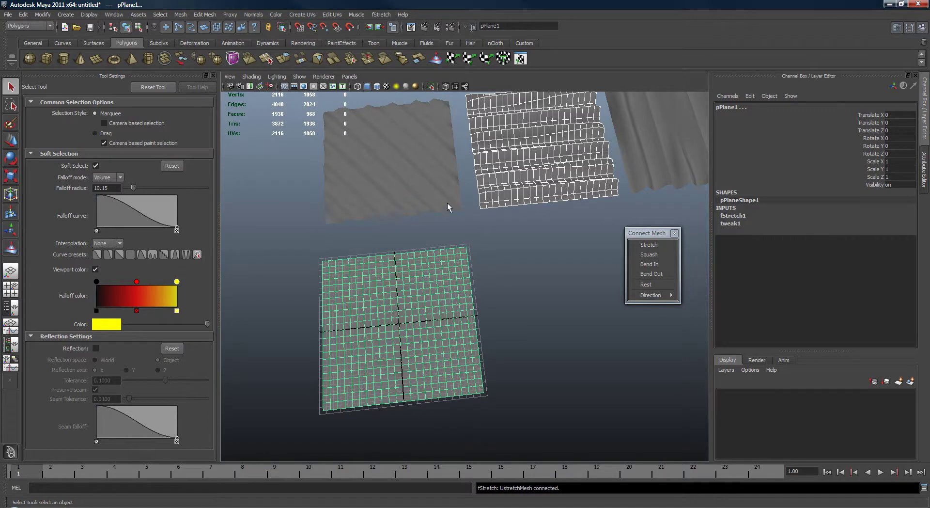
- Examine the ridges of the diagonally sculpted Stretch plane alongside those of the U Stretch plane
{"action": "middle_click_drag", "start_coordinate": [413, 212], "coordinate": [420, 230], "text": "alt"}
{"action": "right_click_drag", "start_coordinate": [419, 230], "coordinate": [465, 241], "text": "alt"}
{"action": "middle_click_drag", "start_coordinate": [465, 241], "coordinate": [491, 235], "text": "alt"}
{"action": "right_click_drag", "start_coordinate": [492, 235], "coordinate": [537, 222], "text": "alt"}
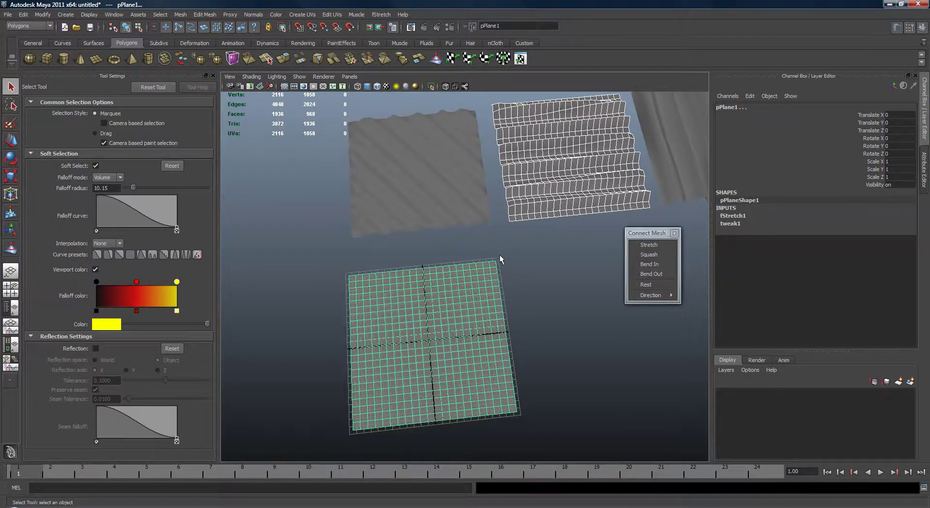
{"action": "middle_click_drag", "start_coordinate": [478, 231], "coordinate": [462, 266], "text": "alt"}
{"action": "right_click_drag", "start_coordinate": [462, 266], "coordinate": [482, 267], "text": "alt"}
{"action": "middle_click_drag", "start_coordinate": [460, 262], "coordinate": [484, 252], "text": "alt"}
{"action": "right_click_drag", "start_coordinate": [484, 252], "coordinate": [489, 251], "text": "alt"}
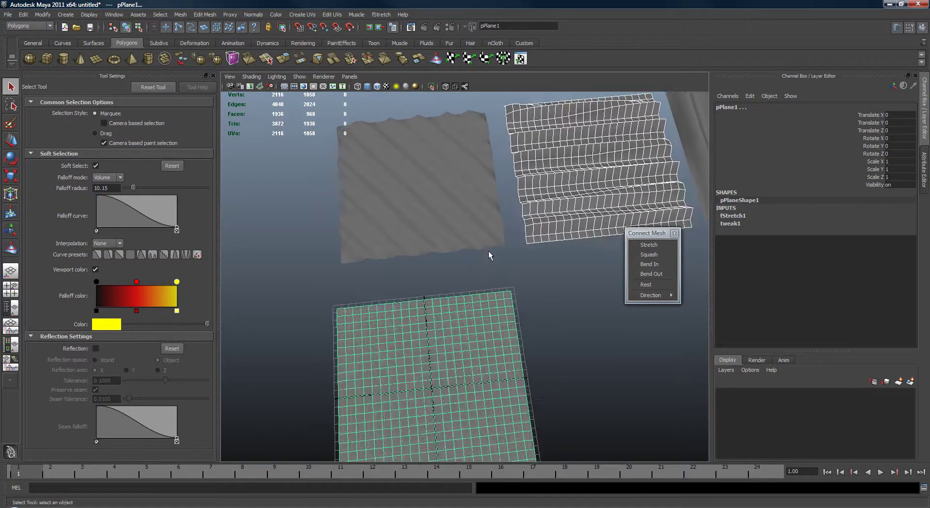
{"action": "left_click", "coordinate": [455, 242]}
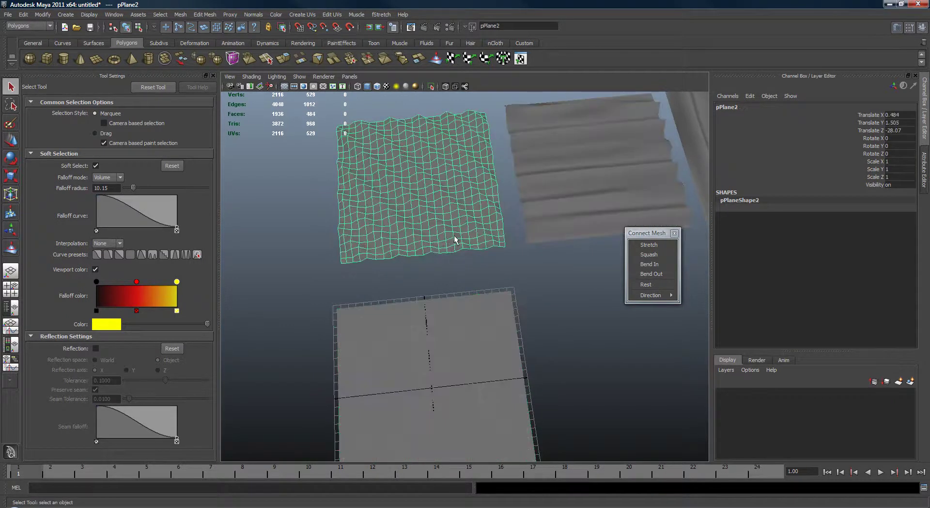
{"action": "mouse_move", "coordinate": [464, 255]}
{"action": "right_mouse_down", "text": "alt"}
{"action": "mouse_move", "coordinate": [447, 253]}
{"action": "mouse_move", "coordinate": [464, 249]}
{"action": "right_mouse_up", "text": "alt"}
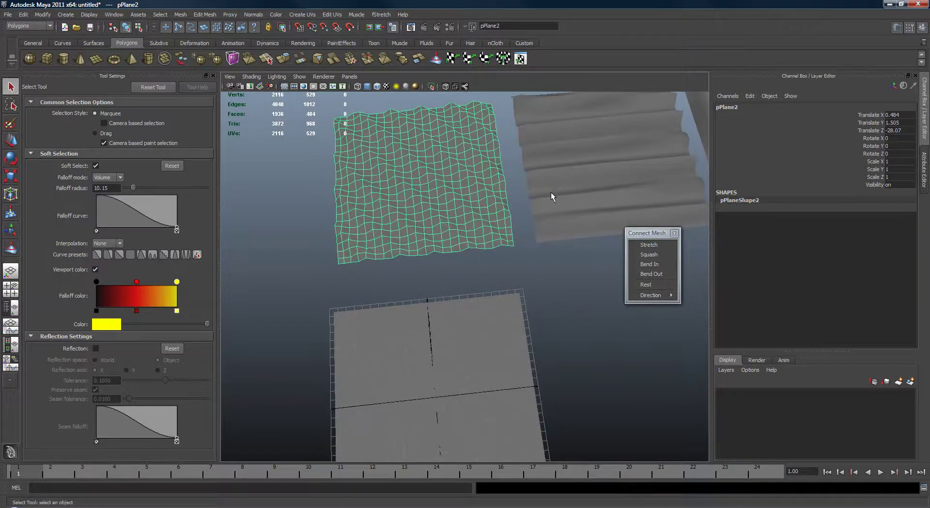
{"action": "left_click_drag", "start_coordinate": [500, 180], "coordinate": [460, 204], "text": "alt"}
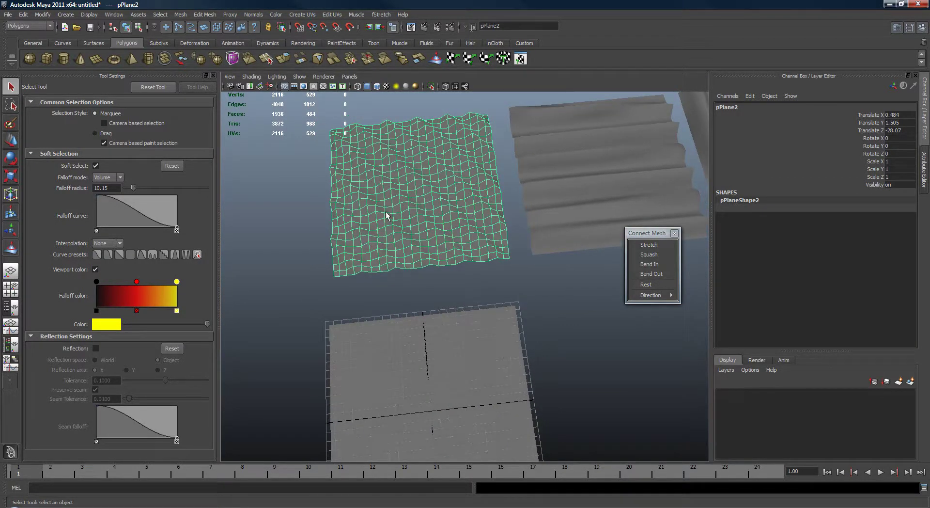
{"action": "middle_click_drag", "start_coordinate": [432, 233], "coordinate": [396, 246], "text": "alt"}
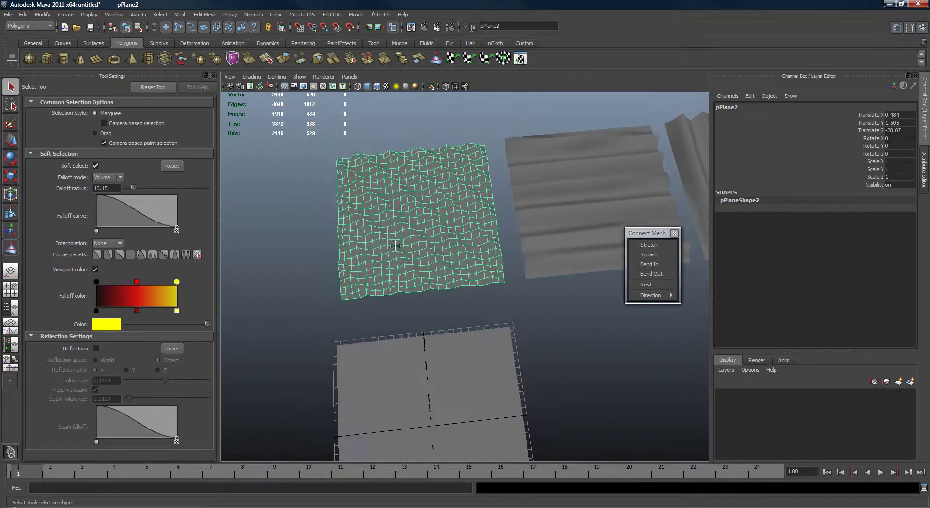
- Compare the U Stretch plane with the diagonally sculpted Stretch plane from several angles, selecting each in turn
{"action": "right_click_drag", "start_coordinate": [396, 246], "coordinate": [438, 242], "text": "alt"}
{"action": "left_click", "coordinate": [563, 214]}
{"action": "middle_click_drag", "start_coordinate": [521, 241], "coordinate": [420, 251], "text": "alt"}
{"action": "right_click_drag", "start_coordinate": [430, 247], "coordinate": [417, 241], "text": "alt"}
{"action": "left_click_drag", "start_coordinate": [451, 189], "coordinate": [478, 198], "text": "alt"}
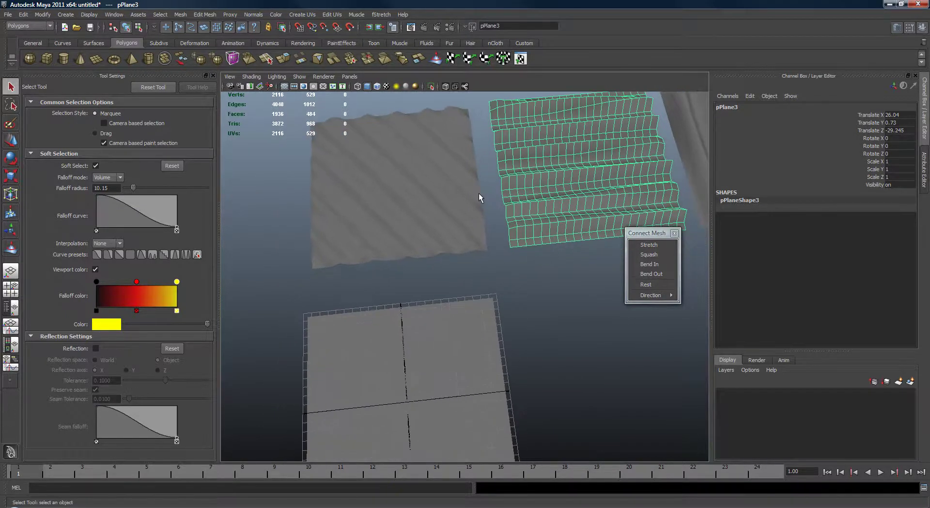
{"action": "right_click_drag", "start_coordinate": [478, 196], "coordinate": [452, 211], "text": "alt"}
{"action": "left_click", "coordinate": [433, 247]}
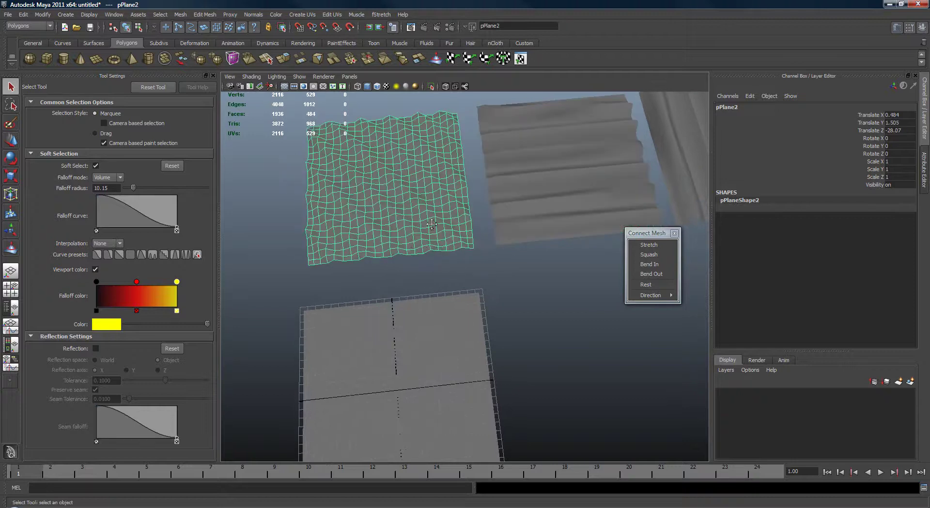
{"action": "mouse_move", "coordinate": [432, 224]}
{"action": "left_mouse_down", "text": "alt"}
{"action": "mouse_move", "coordinate": [445, 212]}
{"action": "mouse_move", "coordinate": [484, 237]}
{"action": "mouse_move", "coordinate": [426, 220]}
{"action": "mouse_move", "coordinate": [445, 219]}
{"action": "left_mouse_up", "text": "alt"}
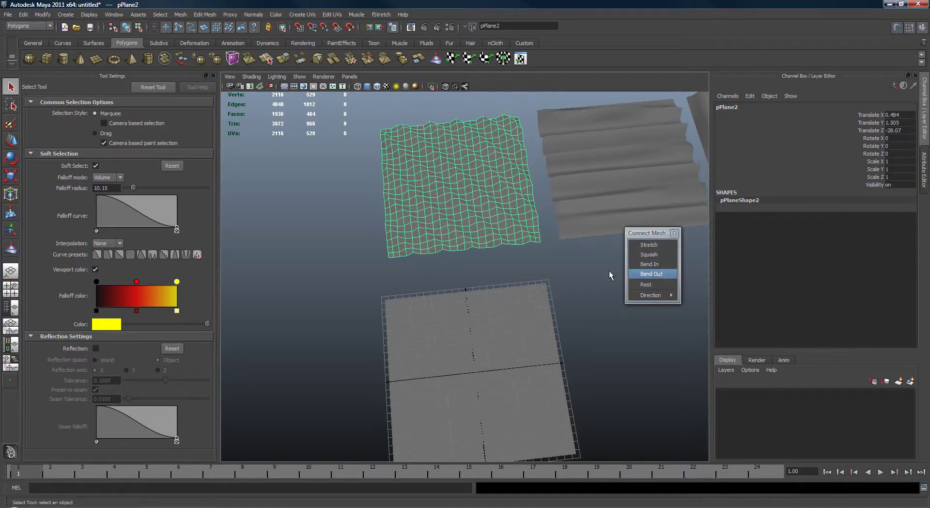
{"action": "middle_click_drag", "start_coordinate": [503, 227], "coordinate": [442, 225], "text": "alt"}
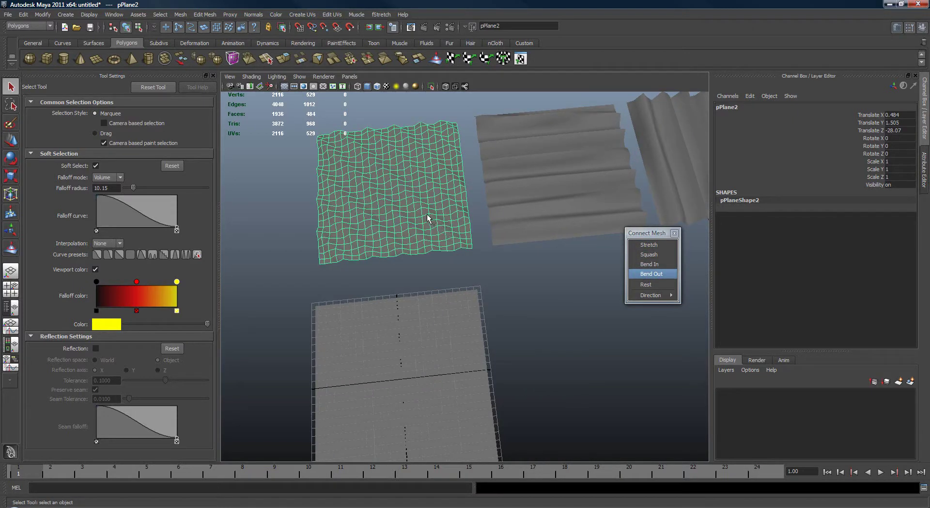
{"action": "mouse_move", "coordinate": [428, 218]}
{"action": "left_mouse_down", "text": "alt"}
{"action": "mouse_move", "coordinate": [458, 231]}
{"action": "mouse_move", "coordinate": [436, 242]}
{"action": "left_mouse_up", "text": "alt"}
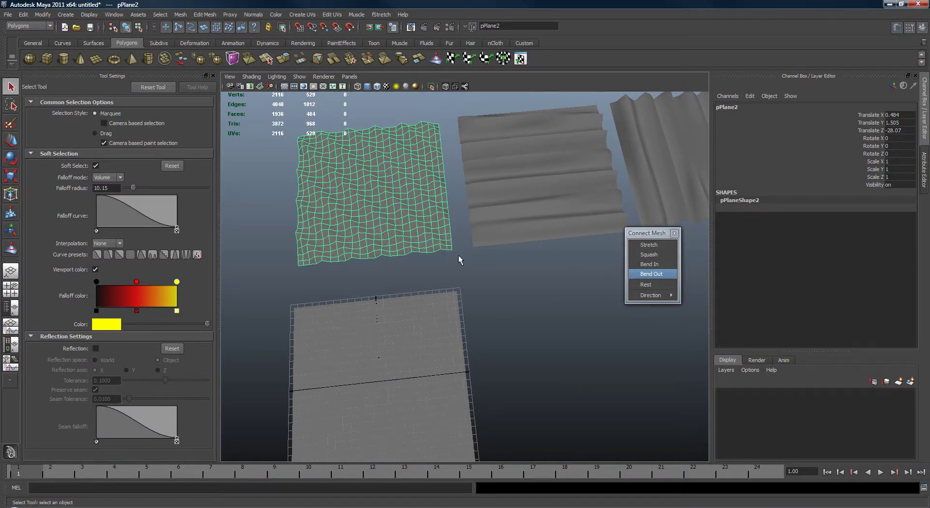
{"action": "right_click_drag", "start_coordinate": [432, 248], "coordinate": [490, 269], "text": "alt"}
{"action": "left_click", "coordinate": [488, 270]}
{"action": "key", "text": "z"}
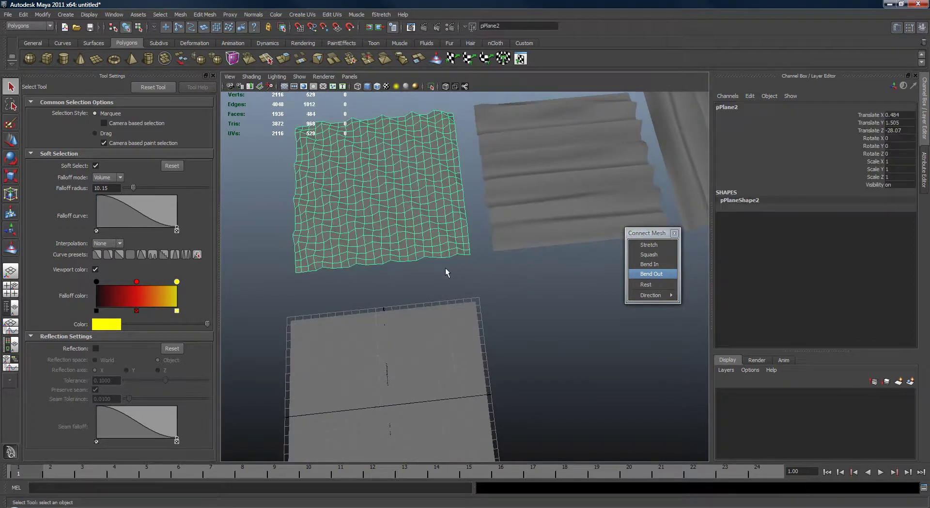
- Try duplicating the diagonally sculpted plane and moving the copy aside, and undo the duplication
{"action": "middle_click_drag", "start_coordinate": [425, 234], "coordinate": [442, 248], "text": "alt"}
{"action": "key", "text": "w"}
{"action": "left_click_drag", "start_coordinate": [396, 206], "coordinate": [518, 201]}
{"action": "key", "text": "ctrl+d"}
{"action": "key", "text": "ctrl+z"}
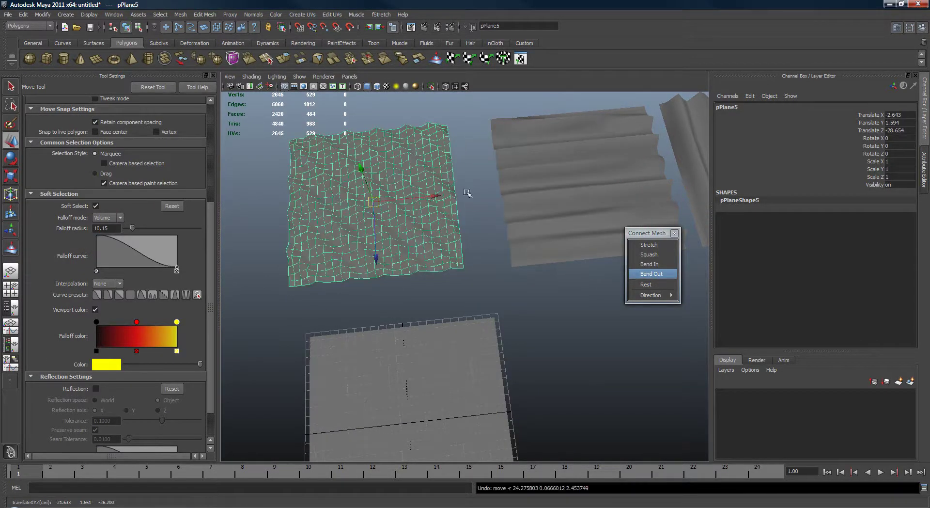
{"action": "key", "text": "ctrl+z"}
{"action": "middle_click_drag", "start_coordinate": [569, 169], "coordinate": [517, 185], "text": "alt"}
{"action": "right_click_drag", "start_coordinate": [680, 151], "coordinate": [640, 148], "text": "alt"}
{"action": "middle_click_drag", "start_coordinate": [436, 226], "coordinate": [455, 215], "text": "alt"}
{"action": "left_click_drag", "start_coordinate": [454, 214], "coordinate": [511, 208], "text": "alt"}
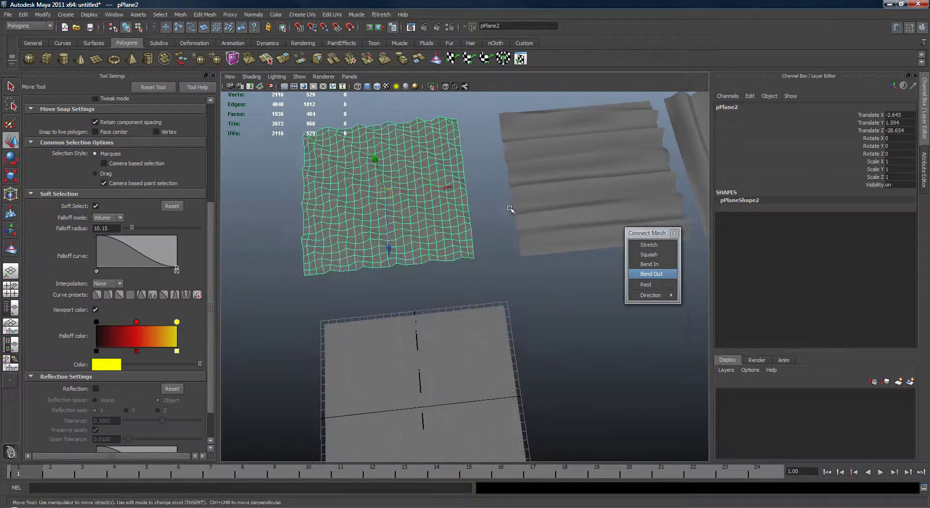
{"action": "key", "text": "q"}
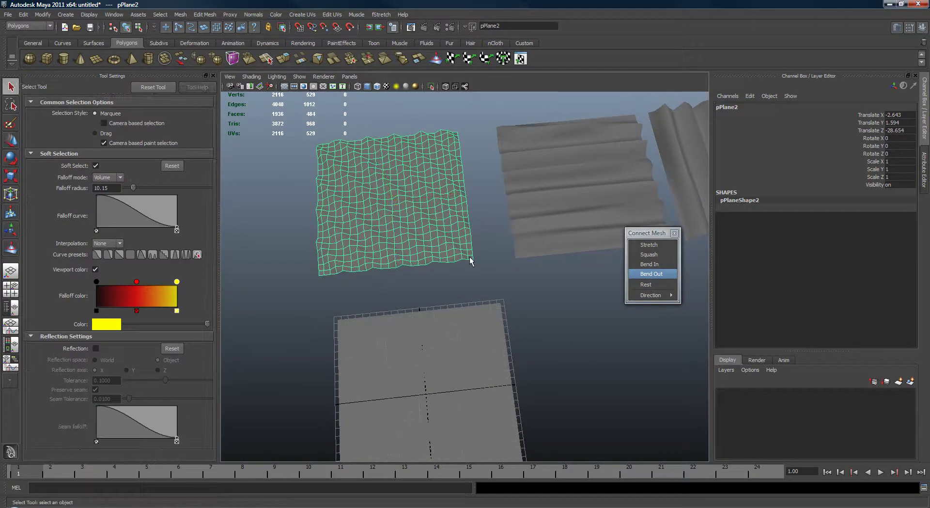
- Soft-select the vertices along the base plane's +X edge and try pulling them outward about 17 units in X
{"action": "left_click", "coordinate": [465, 264]}
{"action": "left_click_drag", "start_coordinate": [424, 261], "coordinate": [490, 250], "text": "alt"}
{"action": "left_click", "coordinate": [490, 250]}
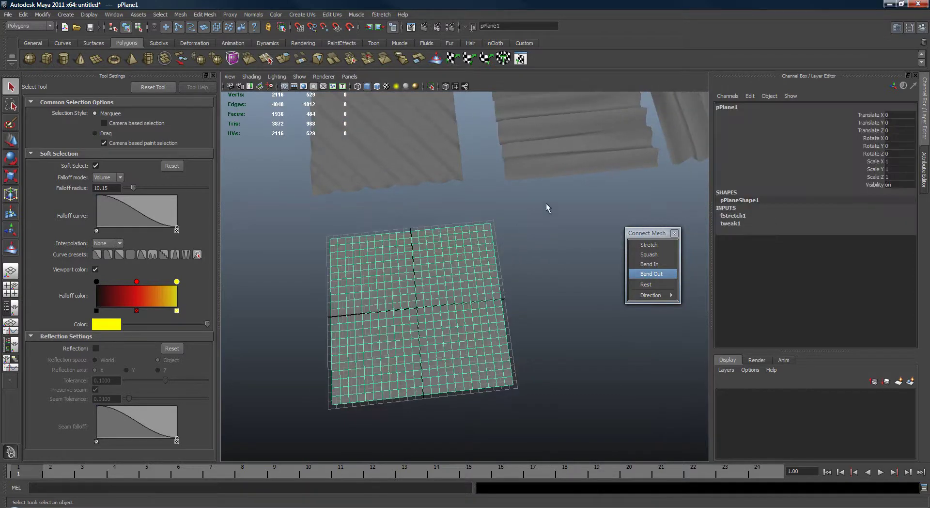
{"action": "left_click_drag", "start_coordinate": [548, 208], "coordinate": [506, 216], "text": "alt"}
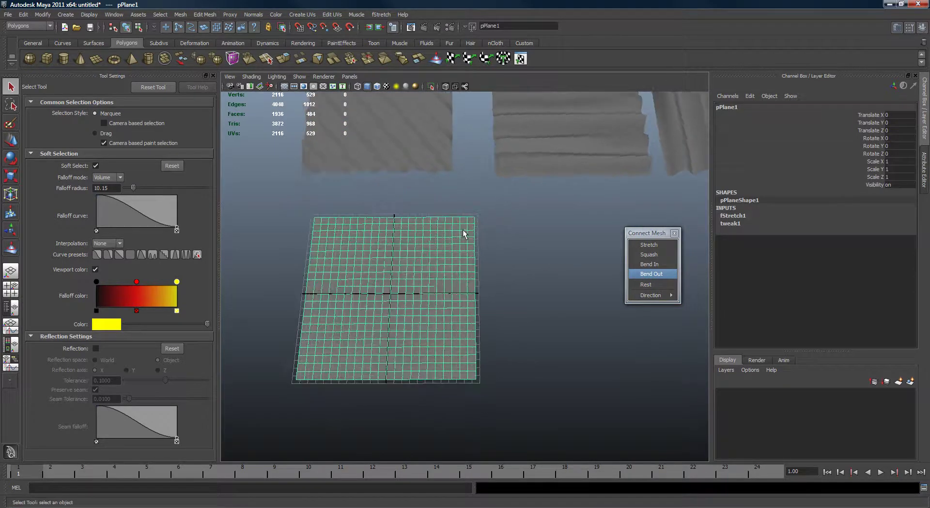
{"action": "right_click_drag", "start_coordinate": [463, 234], "coordinate": [478, 177]}
{"action": "left_click_drag", "start_coordinate": [492, 270], "coordinate": [523, 385]}
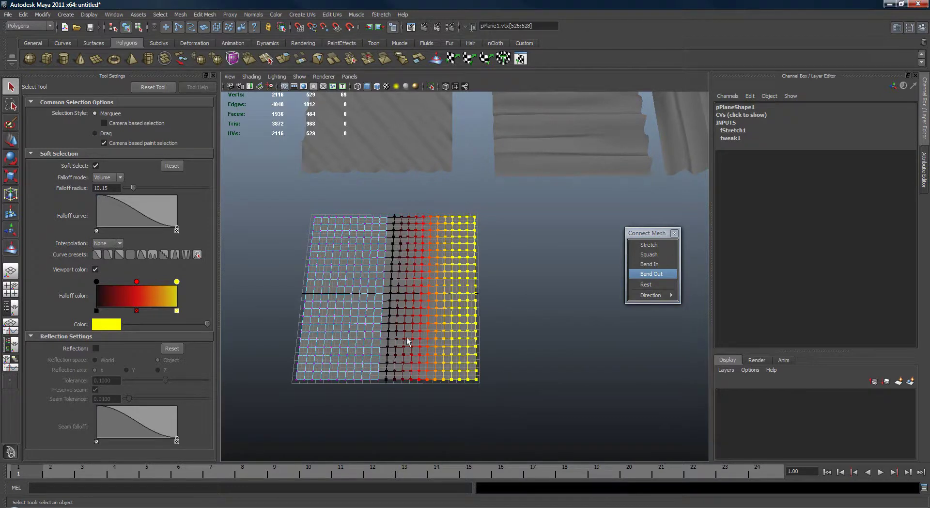
{"action": "key", "text": "w"}
{"action": "left_click_drag", "start_coordinate": [382, 315], "coordinate": [360, 286], "text": "alt"}
{"action": "middle_click_drag", "start_coordinate": [360, 284], "coordinate": [410, 284]}
{"action": "left_click_drag", "start_coordinate": [422, 275], "coordinate": [402, 274], "text": "alt"}
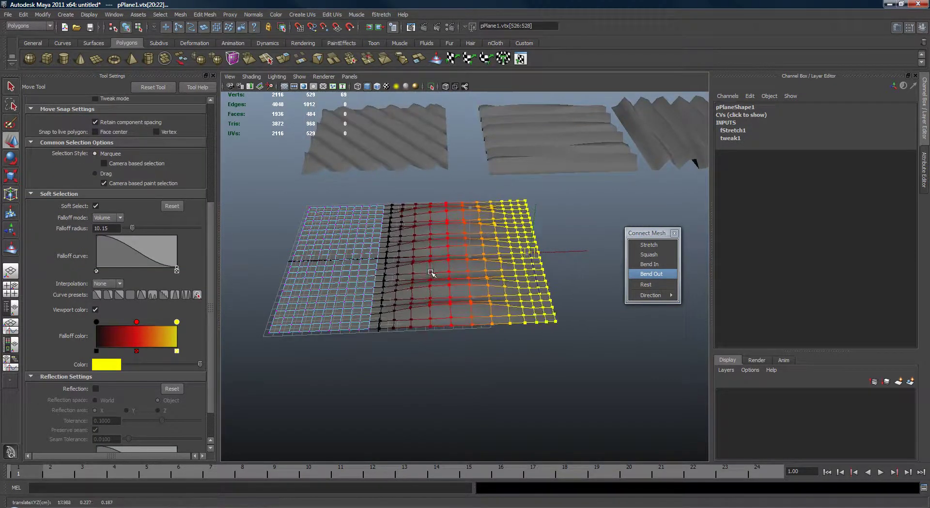
- Try pulling the base plane's soft-selected +X, -Z corner diagonally outward, about 14 units in X and -12 units in Z
{"action": "left_click_drag", "start_coordinate": [434, 216], "coordinate": [494, 285], "text": "alt"}
{"action": "middle_click_drag", "start_coordinate": [494, 285], "coordinate": [489, 299]}
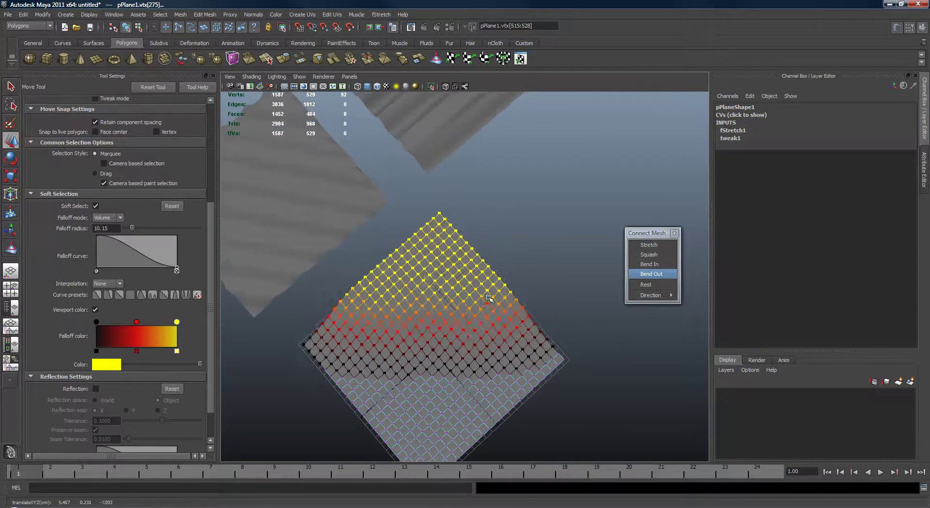
{"action": "left_click_drag", "start_coordinate": [506, 238], "coordinate": [450, 218], "text": "alt"}
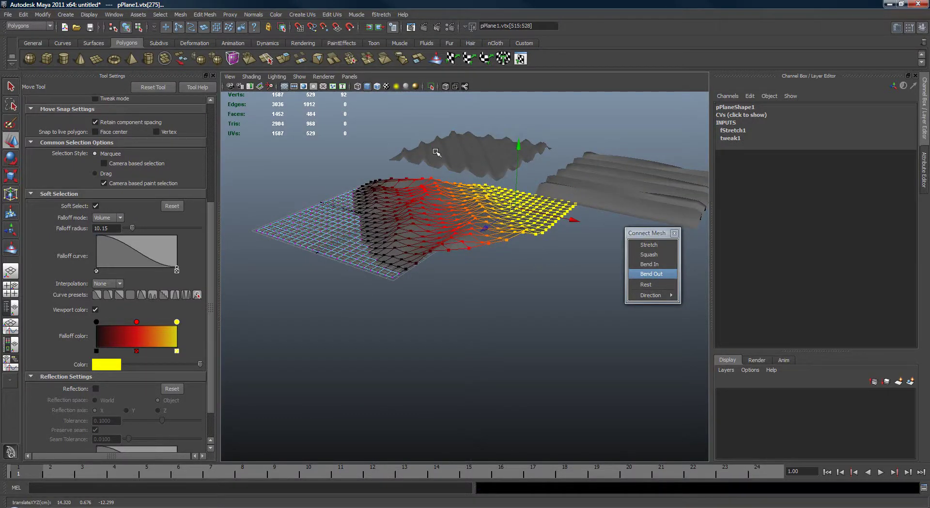
{"action": "left_click_drag", "start_coordinate": [402, 229], "coordinate": [546, 262], "text": "alt"}
- Try pulling the soft-selected vertices along the base plane's +Z edge outward in Z, and undo the test
{"action": "mouse_move", "coordinate": [441, 253]}
{"action": "left_mouse_down", "text": "alt"}
{"action": "mouse_move", "coordinate": [371, 335]}
{"action": "mouse_move", "coordinate": [299, 312]}
{"action": "mouse_move", "coordinate": [615, 357]}
{"action": "mouse_move", "coordinate": [425, 264]}
{"action": "mouse_move", "coordinate": [506, 245]}
{"action": "left_mouse_up", "text": "alt"}
{"action": "middle_click_drag", "start_coordinate": [505, 246], "coordinate": [411, 257]}
{"action": "left_click_drag", "start_coordinate": [411, 258], "coordinate": [607, 174], "text": "alt"}
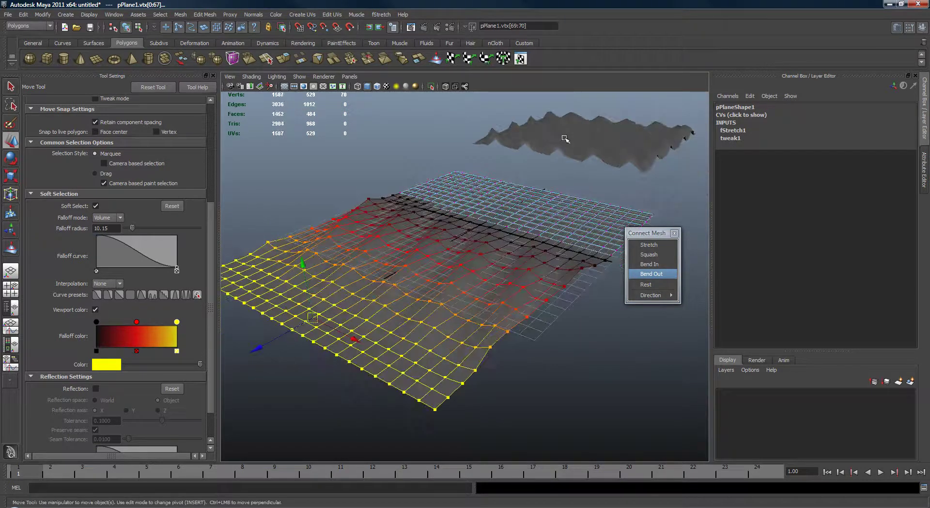
{"action": "mouse_move", "coordinate": [565, 139]}
{"action": "left_mouse_down", "text": "alt"}
{"action": "mouse_move", "coordinate": [478, 222]}
{"action": "mouse_move", "coordinate": [446, 232]}
{"action": "mouse_move", "coordinate": [484, 252]}
{"action": "left_mouse_up", "text": "alt"}
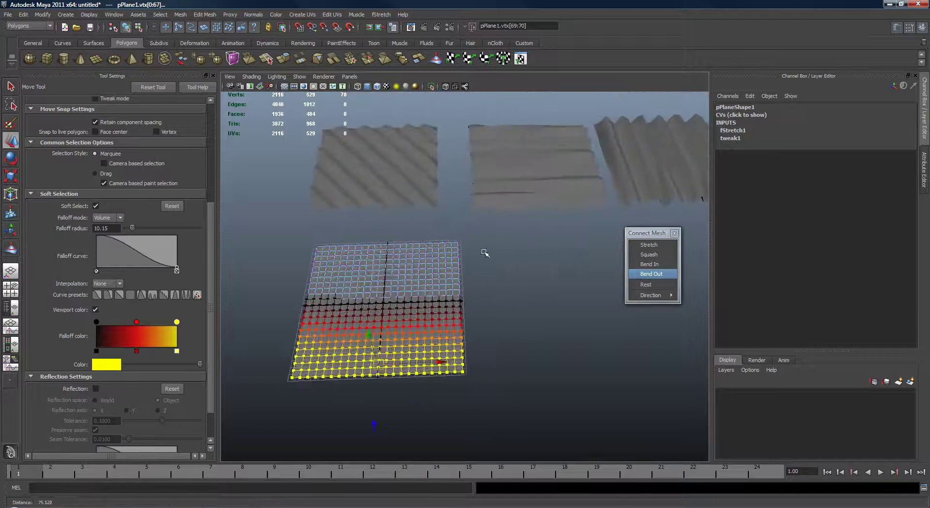
- Connect the plane with Z-direction ridges to the base plane as its V Stretch mesh and dismiss the UV Direction warning
{"action": "key", "text": "q"}
{"action": "left_click_drag", "start_coordinate": [651, 195], "coordinate": [504, 196], "text": "alt"}
{"action": "left_click", "coordinate": [595, 219]}
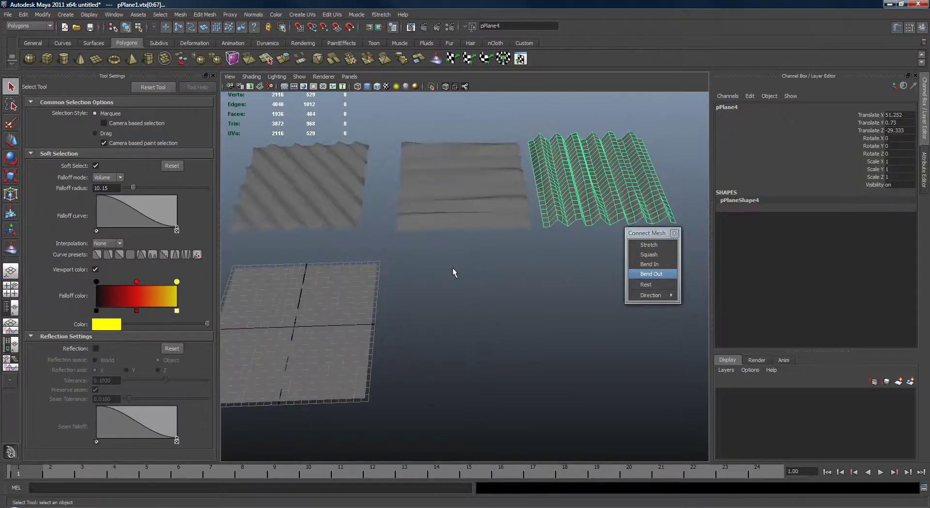
{"action": "left_click_drag", "start_coordinate": [453, 270], "coordinate": [557, 262], "text": "alt"}
{"action": "left_click", "coordinate": [450, 279]}
{"action": "mouse_move", "coordinate": [661, 296]}
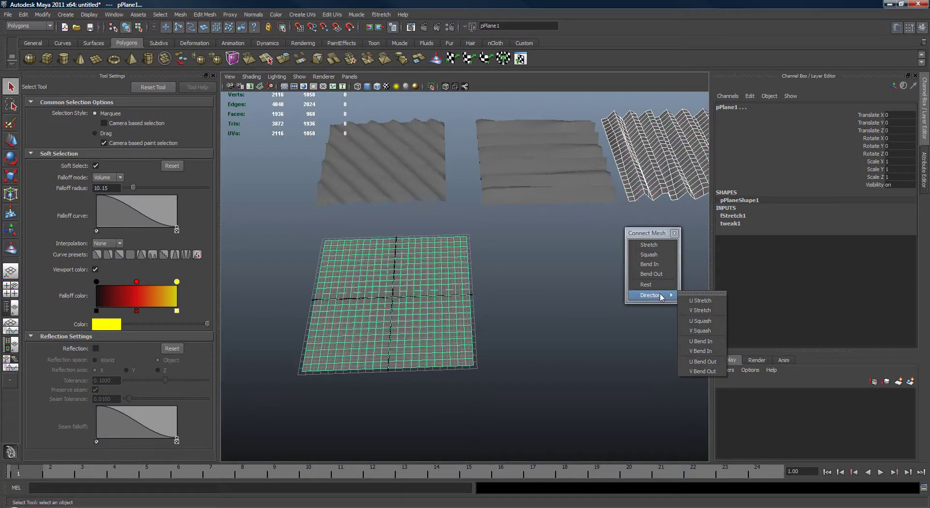
{"action": "left_click", "coordinate": [702, 310]}
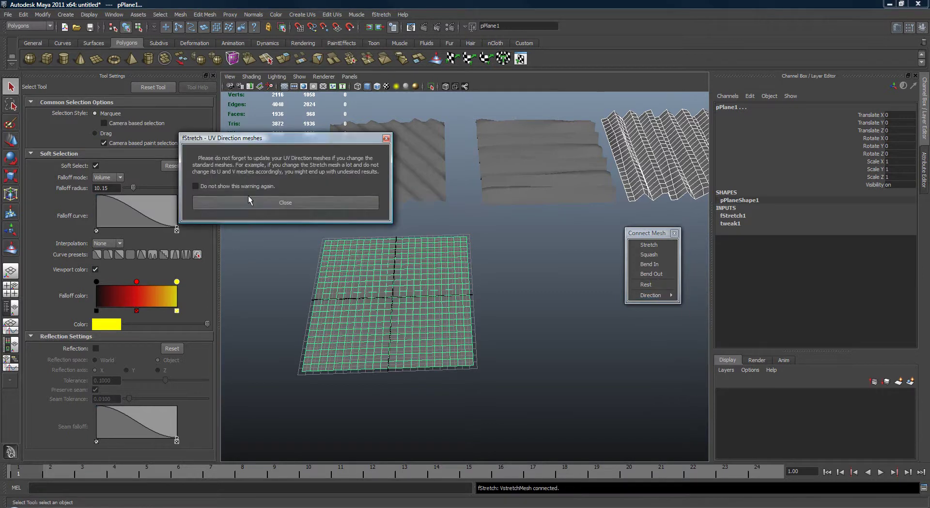
{"action": "left_click", "coordinate": [281, 203]}
- Soft-select the vertices along the base plane's -Z edge and try pulling them outward to test the V Stretch mesh
{"action": "left_click_drag", "start_coordinate": [315, 197], "coordinate": [464, 273], "text": "alt"}
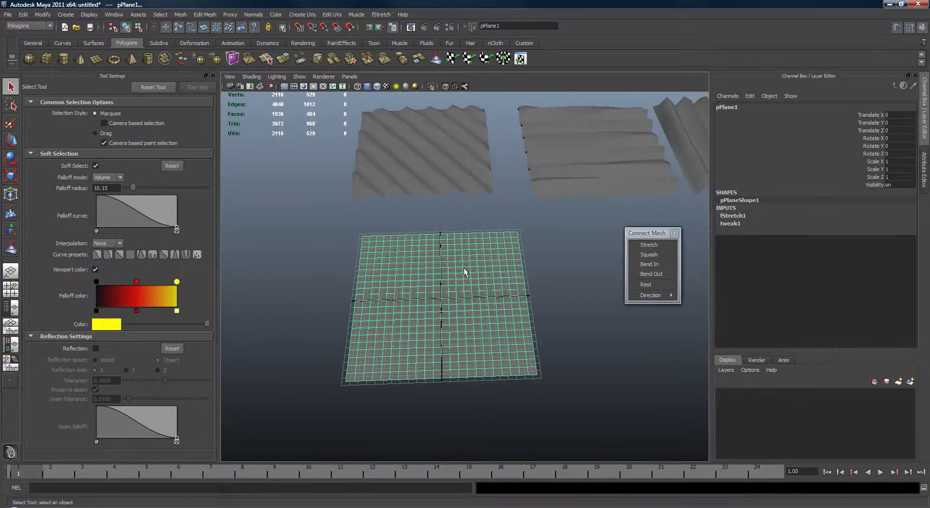
{"action": "right_click_drag", "start_coordinate": [440, 247], "coordinate": [434, 247]}
{"action": "left_click_drag", "start_coordinate": [434, 247], "coordinate": [430, 259], "text": "alt"}
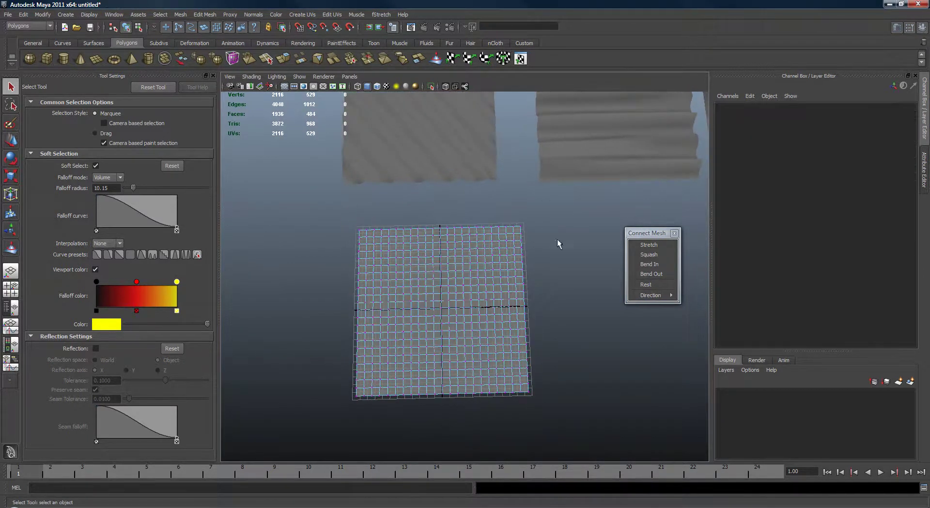
{"action": "left_click_drag", "start_coordinate": [558, 240], "coordinate": [339, 214]}
{"action": "right_click_drag", "start_coordinate": [397, 259], "coordinate": [428, 279], "text": "alt"}
{"action": "key", "text": "w"}
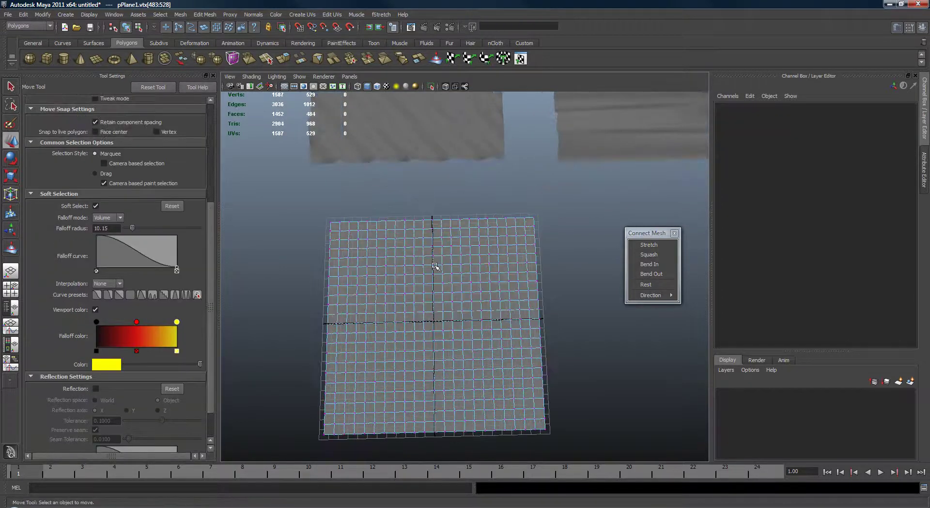
{"action": "left_click_drag", "start_coordinate": [436, 280], "coordinate": [472, 269]}
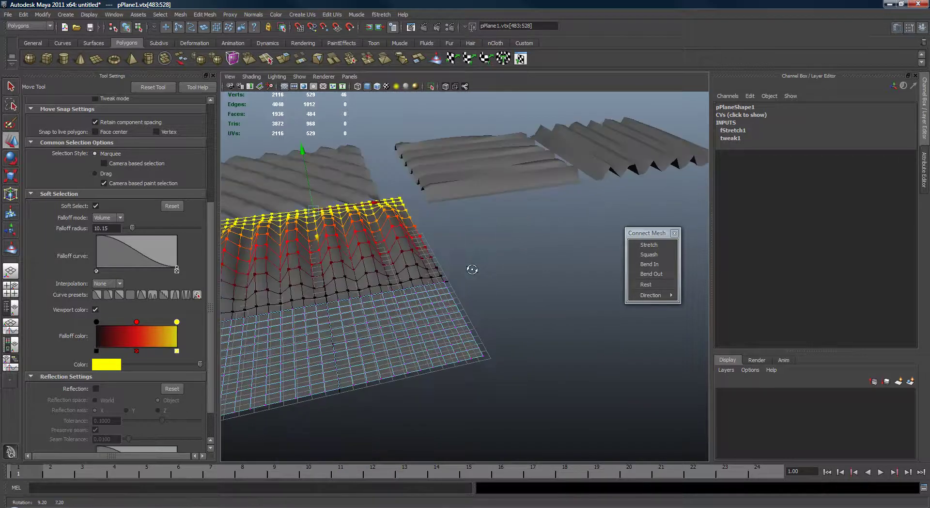
- Try pulling the soft-selected vertices at the base plane's +X, +Z corner outward about 17 units in X
{"action": "left_click_drag", "start_coordinate": [423, 294], "coordinate": [513, 370]}
{"action": "left_click_drag", "start_coordinate": [502, 322], "coordinate": [568, 306]}
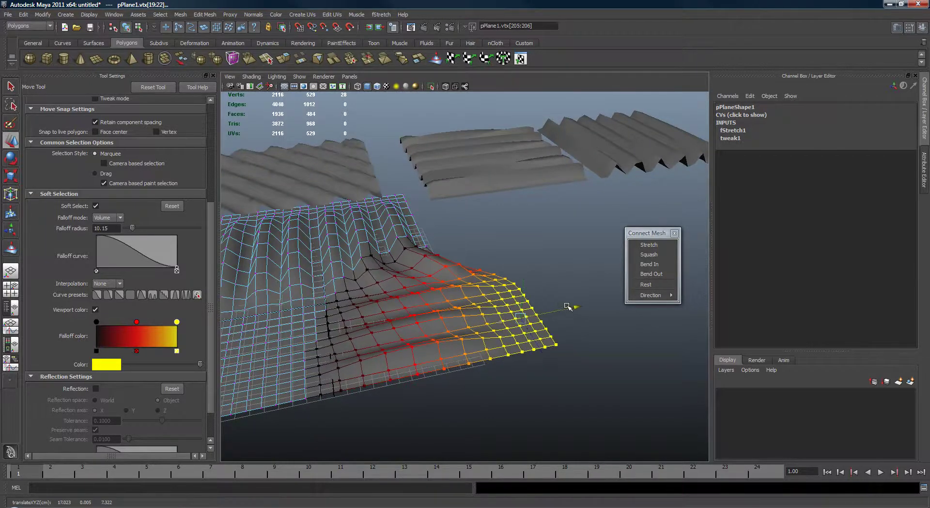
{"action": "middle_click_drag", "start_coordinate": [422, 286], "coordinate": [576, 228], "text": "alt"}
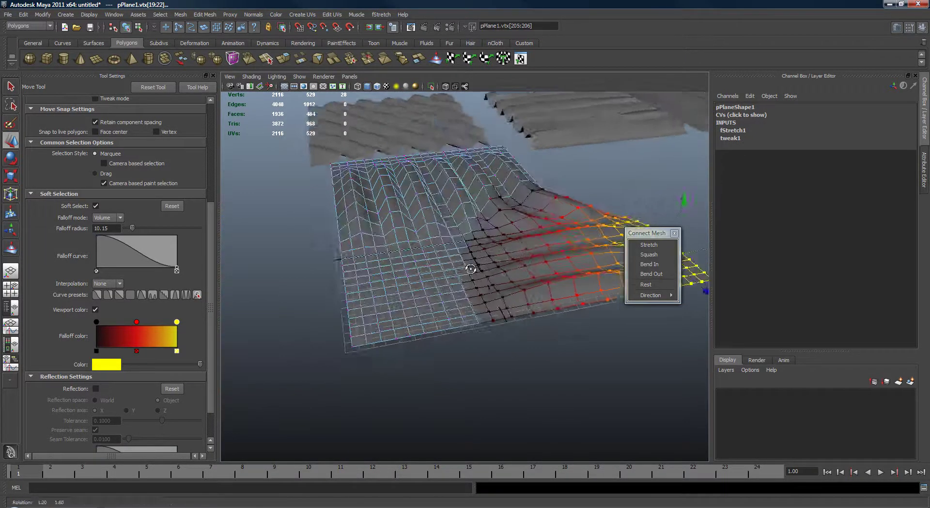
{"action": "left_click_drag", "start_coordinate": [533, 228], "coordinate": [514, 257], "text": "alt"}
- Try pulling the soft-selected -X, +Z corner of the base plane diagonally outward and inspect the wrinkles from the side
{"action": "left_click_drag", "start_coordinate": [304, 339], "coordinate": [359, 383]}
{"action": "left_click_drag", "start_coordinate": [359, 339], "coordinate": [414, 328], "text": "alt"}
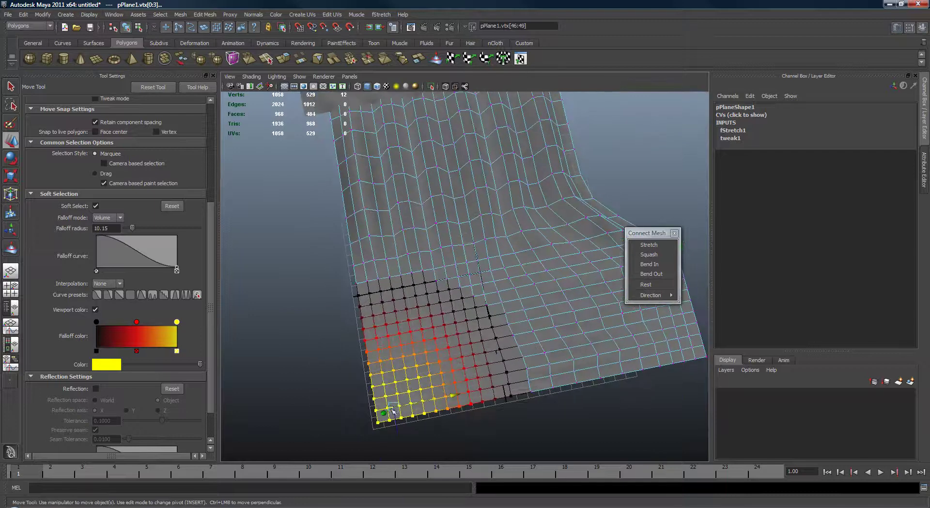
{"action": "left_click_drag", "start_coordinate": [390, 410], "coordinate": [344, 486]}
{"action": "mouse_move", "coordinate": [411, 335]}
{"action": "left_mouse_down", "text": "alt"}
{"action": "mouse_move", "coordinate": [500, 244]}
{"action": "mouse_move", "coordinate": [476, 339]}
{"action": "mouse_move", "coordinate": [443, 270]}
{"action": "left_mouse_up", "text": "alt"}
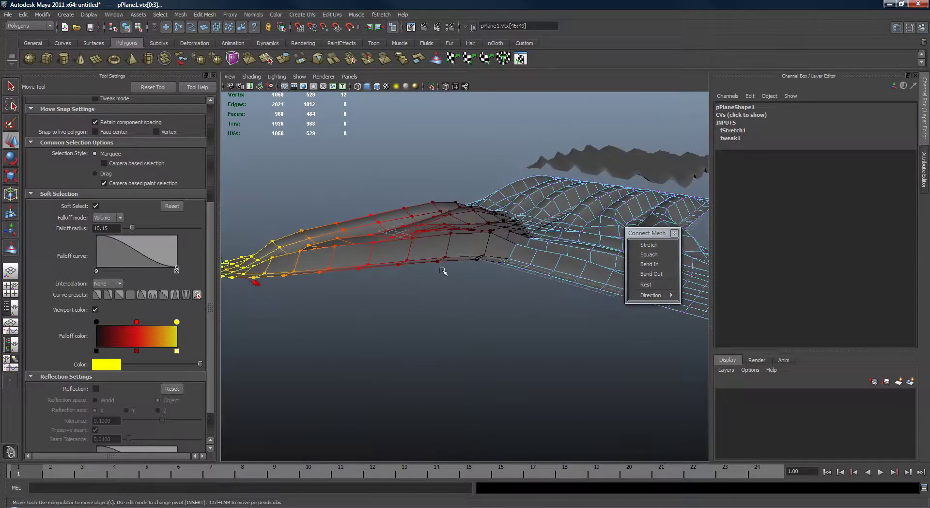
{"action": "left_click_drag", "start_coordinate": [425, 199], "coordinate": [551, 226], "text": "alt"}
- Undo the test pulls on the base plane's edge and corner vertices
{"action": "key", "text": "ctrl+z"}
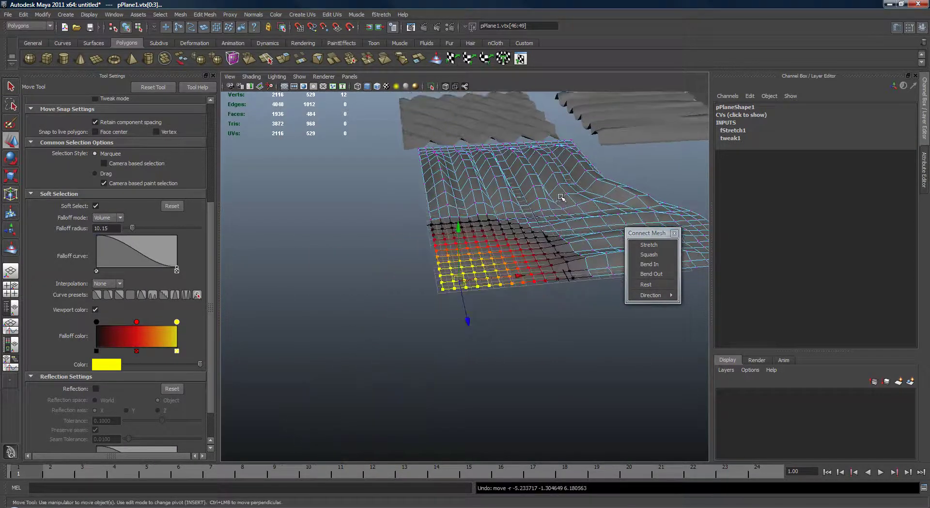
{"action": "key", "text": "ctrl+z"}
{"action": "key", "text": "ctrl+z"}
{"action": "key", "text": "ctrl+z"}
{"action": "middle_click_drag", "start_coordinate": [573, 185], "coordinate": [545, 223], "text": "alt"}
{"action": "key", "text": "ctrl+z"}
- Pull the base plane's soft-selected +X, +Z corner diagonally outward, about 13 units in X and 12.5 units in Z
{"action": "left_click_drag", "start_coordinate": [557, 215], "coordinate": [478, 232], "text": "alt"}
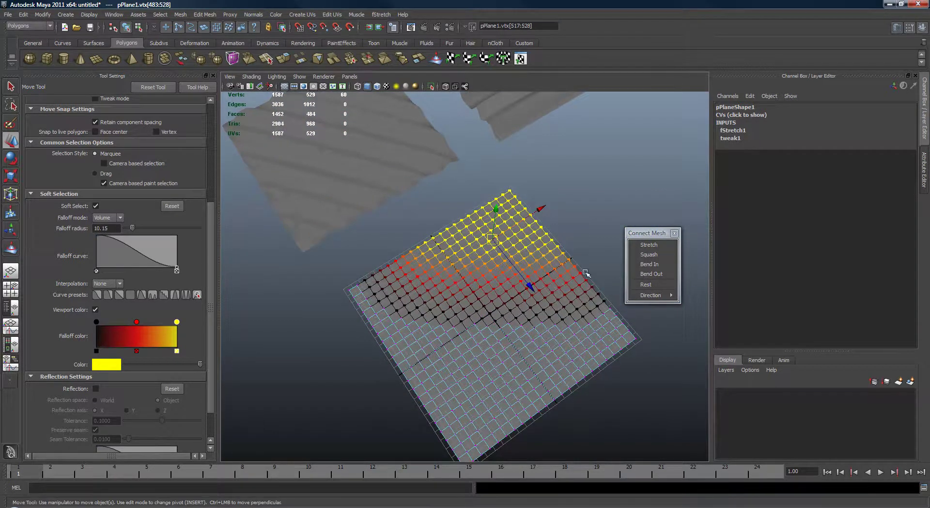
{"action": "left_click_drag", "start_coordinate": [587, 273], "coordinate": [513, 214], "text": "alt"}
{"action": "left_click_drag", "start_coordinate": [612, 371], "coordinate": [611, 243], "text": "alt"}
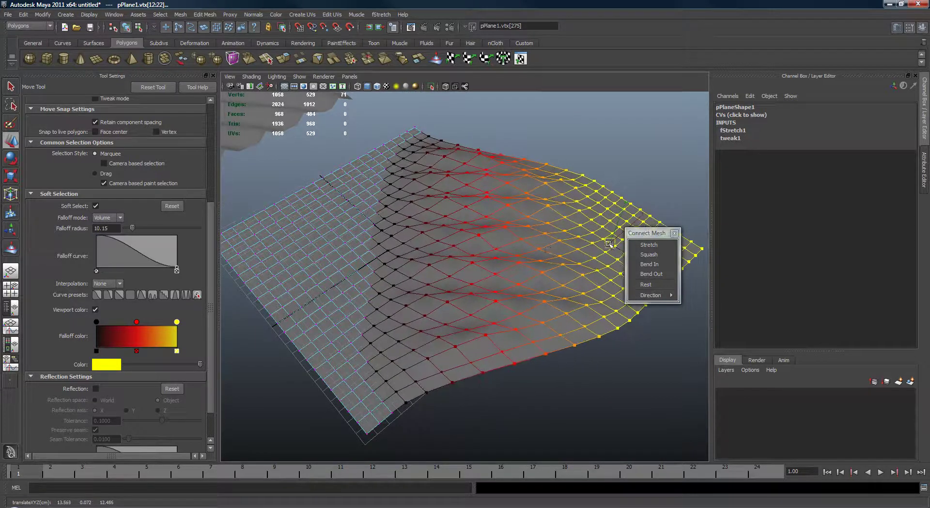
- Examine the wrinkles on the diagonally pulled corner and compare them with the ridges of the sculpted planes
{"action": "left_click_drag", "start_coordinate": [518, 262], "coordinate": [517, 227], "text": "alt"}
{"action": "left_click_drag", "start_coordinate": [451, 208], "coordinate": [501, 270], "text": "alt"}
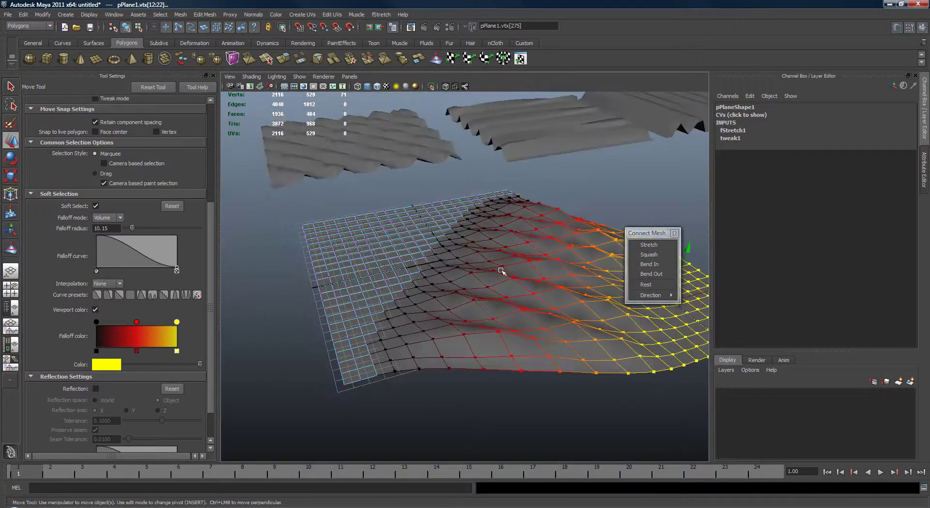
{"action": "left_click_drag", "start_coordinate": [482, 299], "coordinate": [433, 245], "text": "alt"}
{"action": "left_click_drag", "start_coordinate": [475, 181], "coordinate": [460, 236], "text": "alt"}
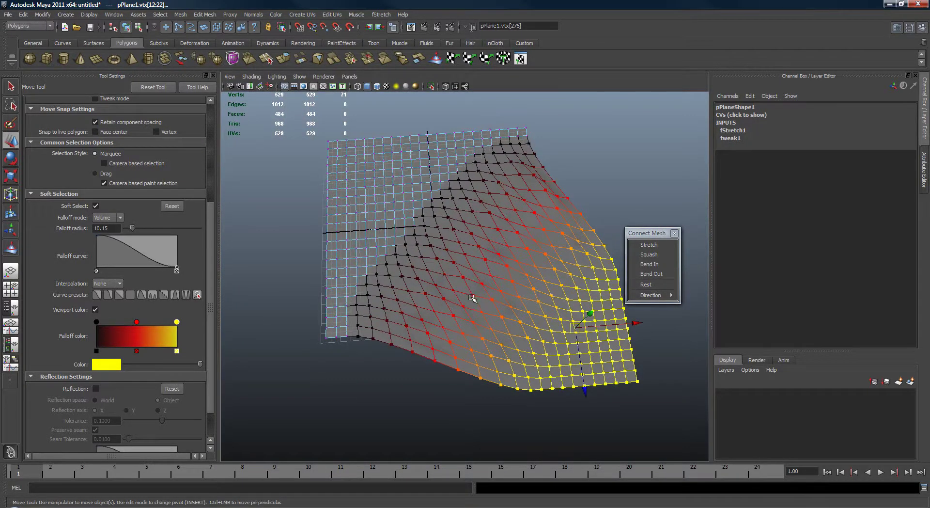
{"action": "left_click_drag", "start_coordinate": [566, 275], "coordinate": [448, 144], "text": "alt"}
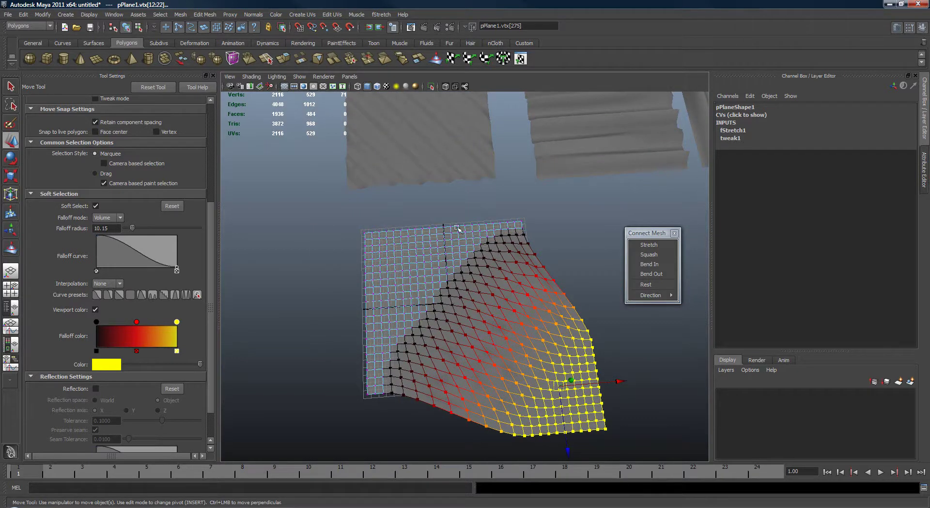
{"action": "left_click_drag", "start_coordinate": [458, 229], "coordinate": [523, 178], "text": "alt"}
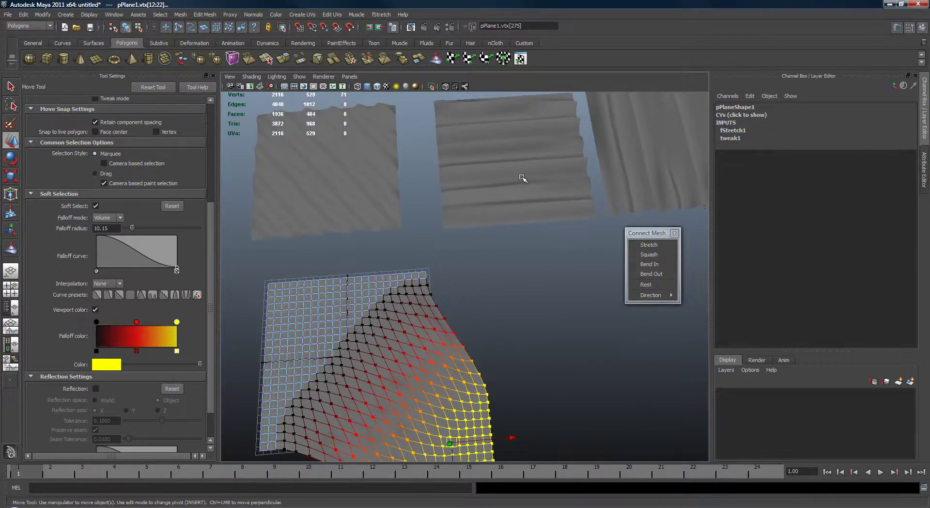
- Try pulling the base plane's soft-selected +X, -Z and -X, +Z corners and inspect the wrinkles
{"action": "left_click_drag", "start_coordinate": [560, 228], "coordinate": [668, 160], "text": "alt"}
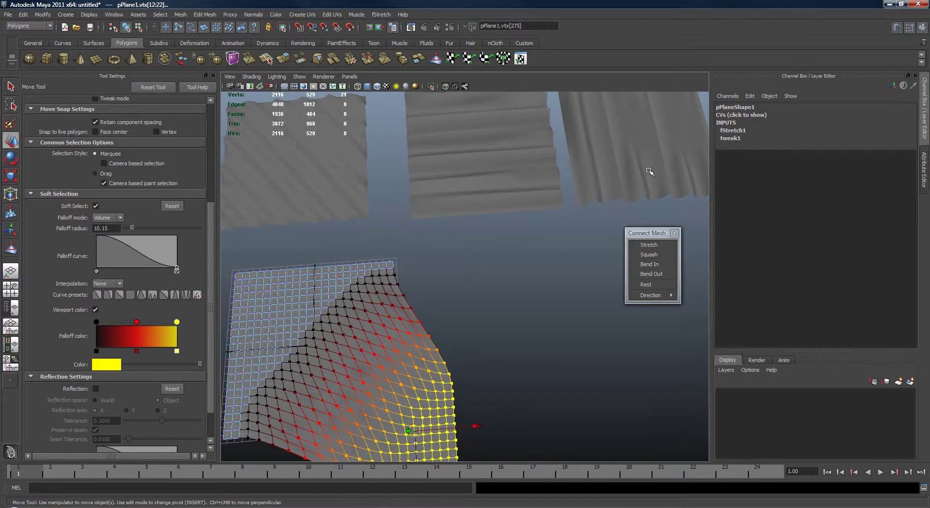
{"action": "left_click_drag", "start_coordinate": [468, 180], "coordinate": [518, 273], "text": "alt"}
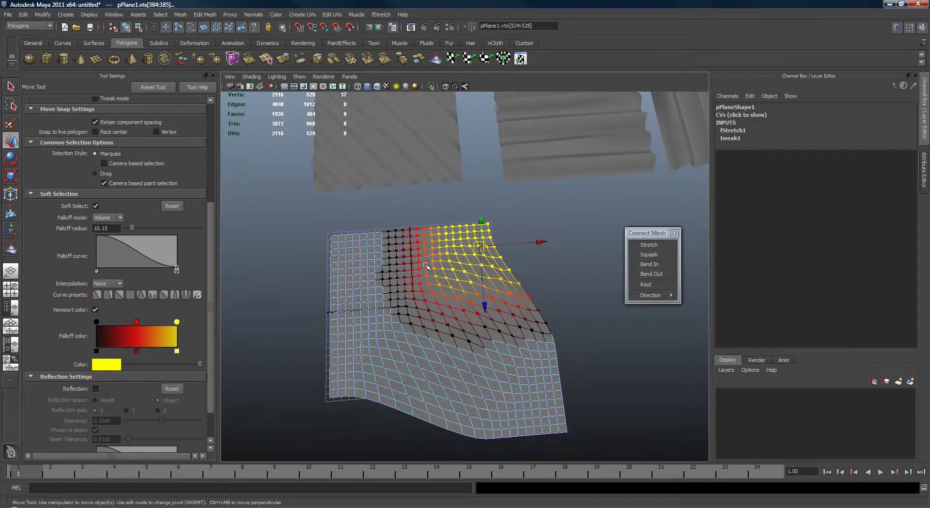
{"action": "middle_click_drag", "start_coordinate": [492, 261], "coordinate": [493, 262]}
{"action": "left_click_drag", "start_coordinate": [320, 368], "coordinate": [376, 419]}
{"action": "middle_click_drag", "start_coordinate": [357, 244], "coordinate": [374, 341]}
{"action": "left_click_drag", "start_coordinate": [393, 334], "coordinate": [461, 276], "text": "alt"}
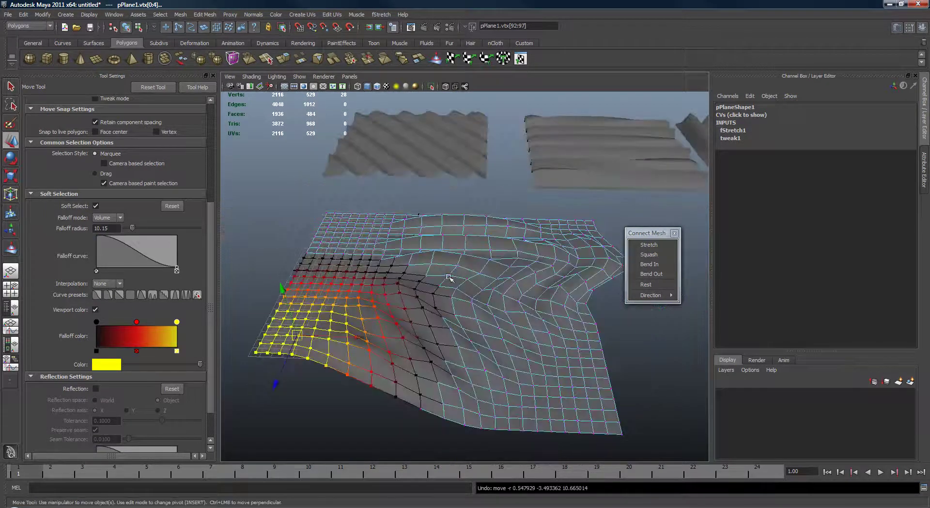
- Undo the base plane's corner moves, including the diagonal pull on its +X, +Z corner
{"action": "key", "text": "ctrl+z"}
{"action": "key", "text": "ctrl+z"}
{"action": "key", "text": "ctrl+z"}
{"action": "key", "text": "ctrl+z"}
{"action": "key", "text": "ctrl+z"}
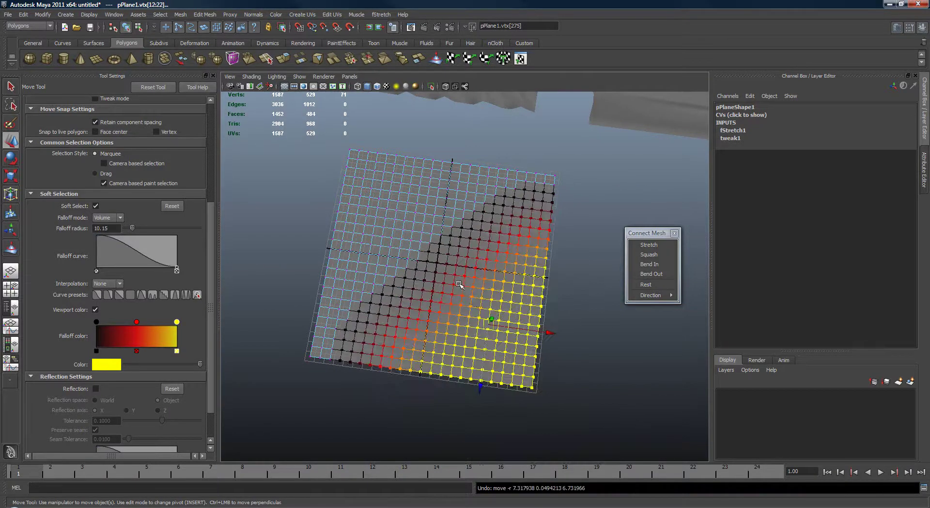
- Pull the base plane's soft-selected +X, +Z corner vertices diagonally outward
{"action": "left_click_drag", "start_coordinate": [459, 284], "coordinate": [533, 337], "text": "alt"}
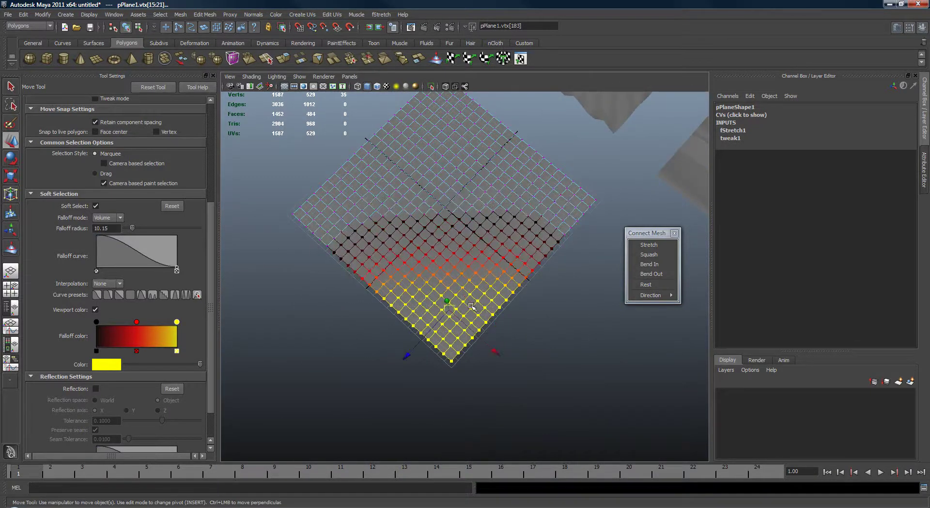
{"action": "left_click_drag", "start_coordinate": [471, 305], "coordinate": [543, 381], "text": "alt"}
{"action": "left_click_drag", "start_coordinate": [441, 319], "coordinate": [438, 405]}
{"action": "left_click_drag", "start_coordinate": [438, 417], "coordinate": [491, 228], "text": "alt"}
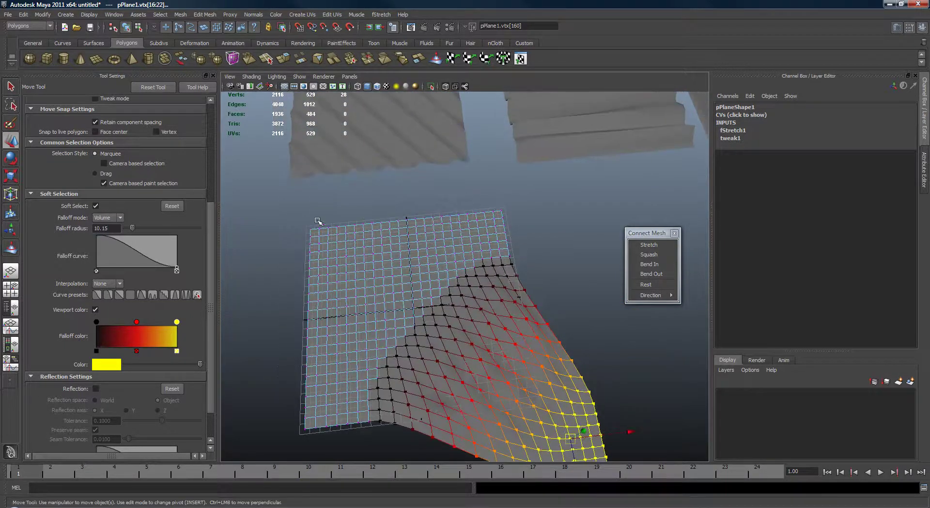
- Pull the base plane's soft-selected back edge out to about Z -15.3 and its -X, +Z corner out to about X -17.1
{"action": "left_click_drag", "start_coordinate": [522, 224], "coordinate": [330, 212]}
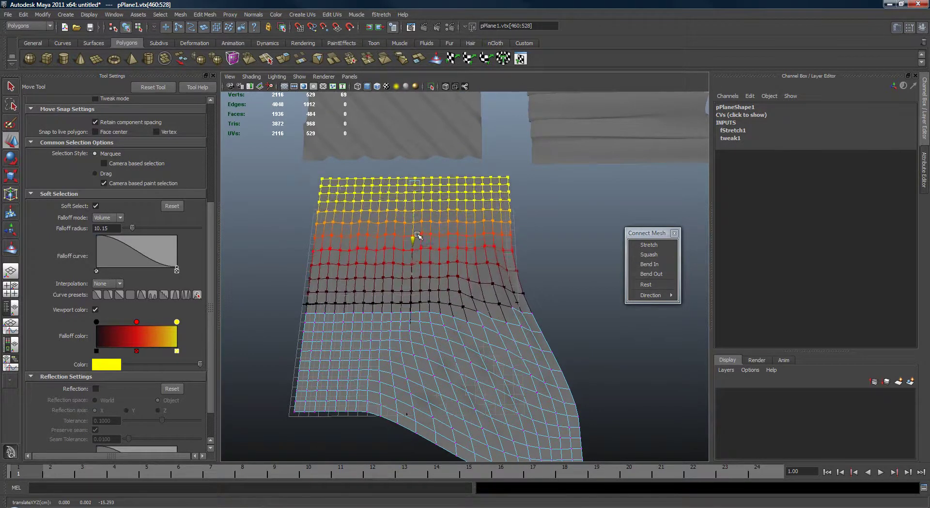
{"action": "left_click_drag", "start_coordinate": [418, 236], "coordinate": [406, 232], "text": "alt"}
{"action": "left_click_drag", "start_coordinate": [407, 250], "coordinate": [315, 302], "text": "alt"}
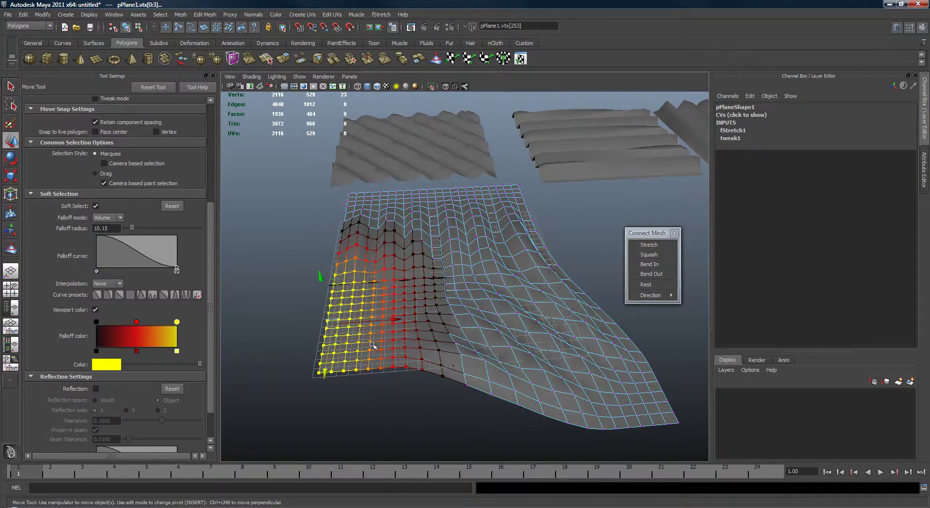
{"action": "left_click_drag", "start_coordinate": [393, 319], "coordinate": [327, 322]}
- Return the base plane to object mode, select it and close the floating Connect Mesh palette
{"action": "right_click_drag", "start_coordinate": [438, 260], "coordinate": [486, 249]}
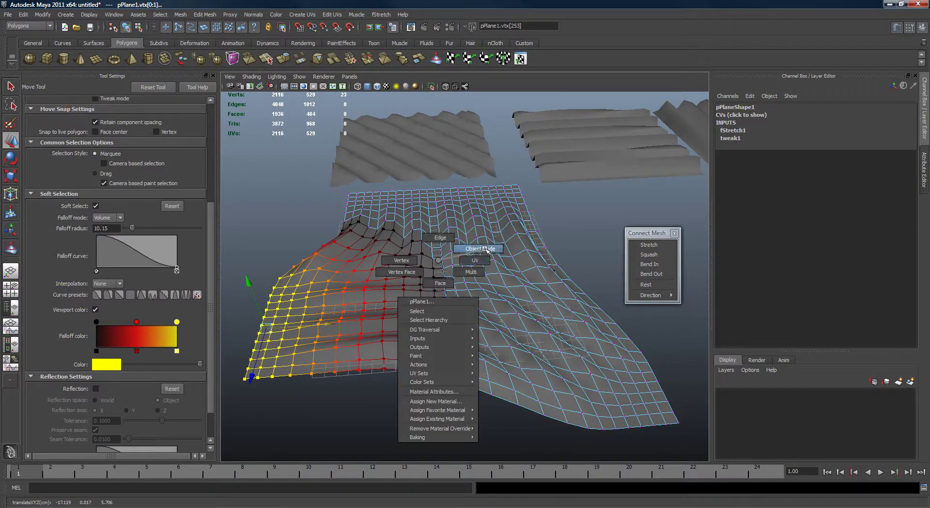
{"action": "left_click_drag", "start_coordinate": [487, 250], "coordinate": [534, 230], "text": "alt"}
{"action": "left_click", "coordinate": [505, 249]}
{"action": "left_click", "coordinate": [675, 233]}
{"action": "left_click_drag", "start_coordinate": [615, 222], "coordinate": [577, 204], "text": "alt"}
{"action": "middle_click_drag", "start_coordinate": [567, 190], "coordinate": [570, 196], "text": "alt"}
{"action": "right_click_drag", "start_coordinate": [598, 201], "coordinate": [549, 202], "text": "alt"}
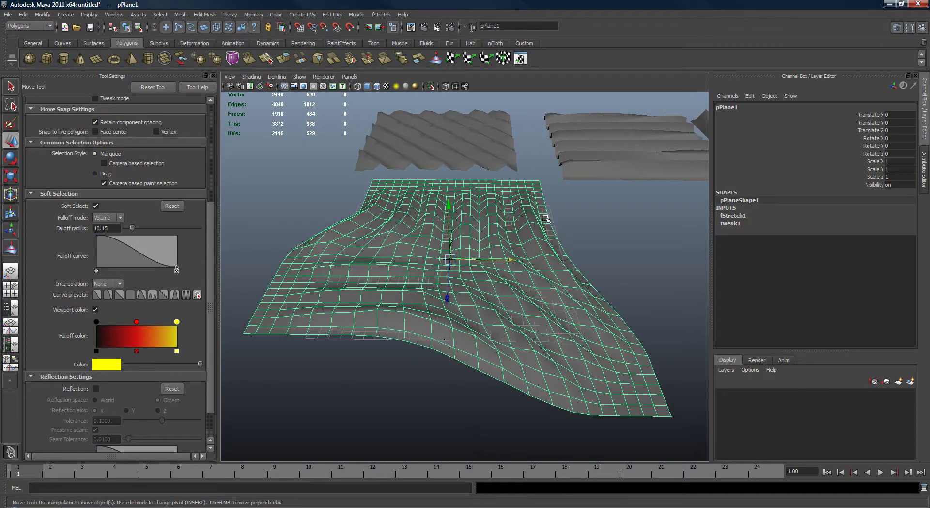
{"action": "left_click_drag", "start_coordinate": [540, 215], "coordinate": [562, 221], "text": "alt"}
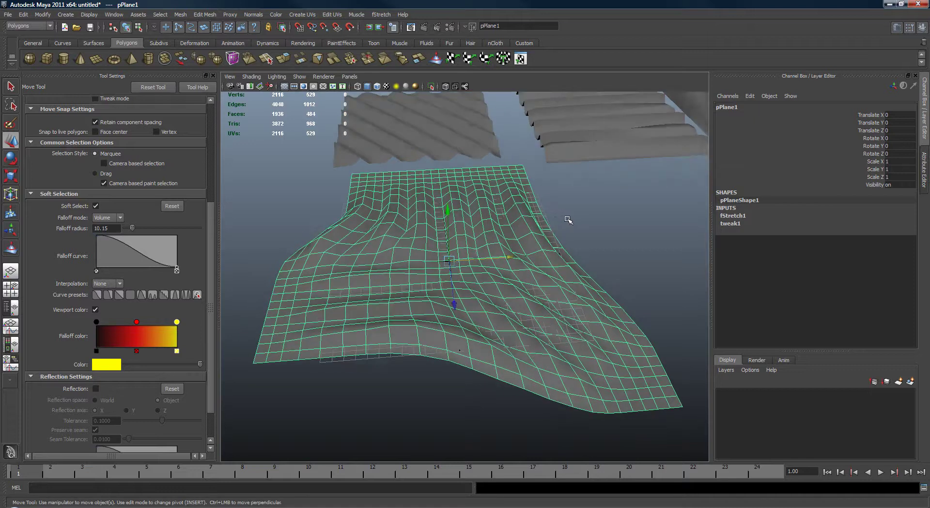
- Open the attributes of the base plane's fStretch1 deformer and review the Tension Based settings
{"action": "key", "text": "ctrl+a"}
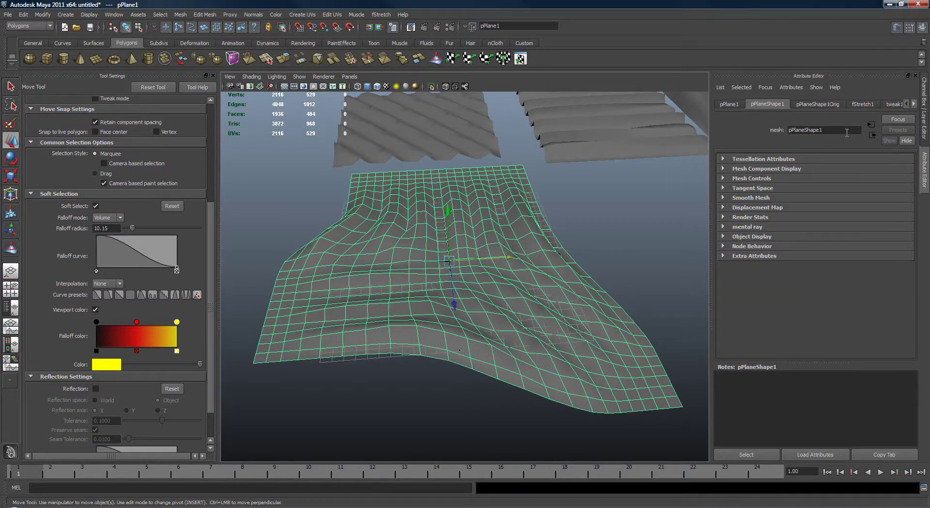
{"action": "left_click", "coordinate": [861, 104]}
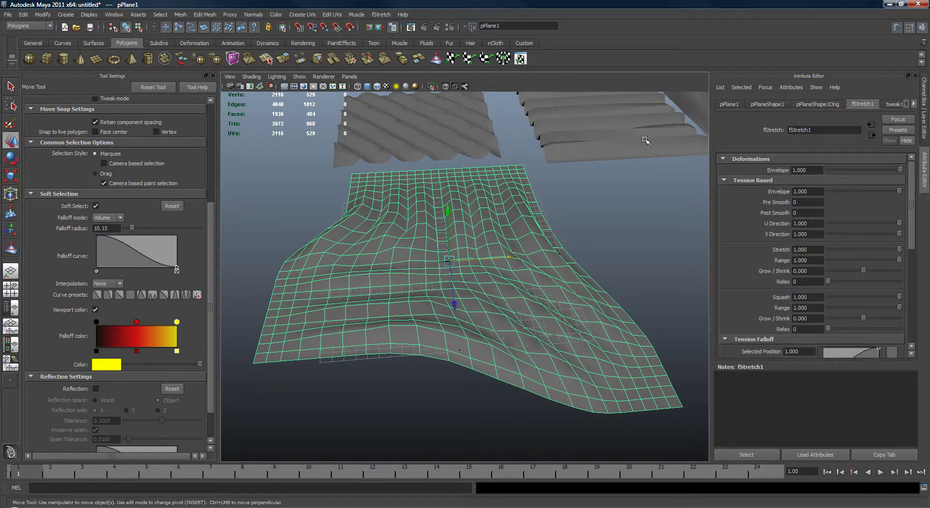
{"action": "middle_click_drag", "start_coordinate": [612, 187], "coordinate": [620, 169], "text": "alt"}
{"action": "right_click_drag", "start_coordinate": [611, 172], "coordinate": [664, 172], "text": "alt"}
{"action": "left_click_drag", "start_coordinate": [914, 222], "coordinate": [914, 232]}
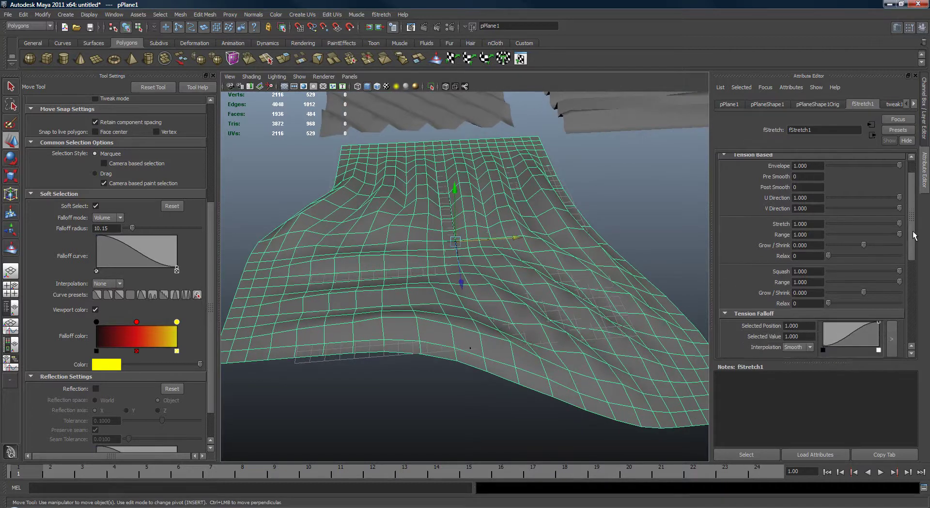
{"action": "scroll", "coordinate": [915, 233], "scroll_direction": "up", "scroll_amount": 2}
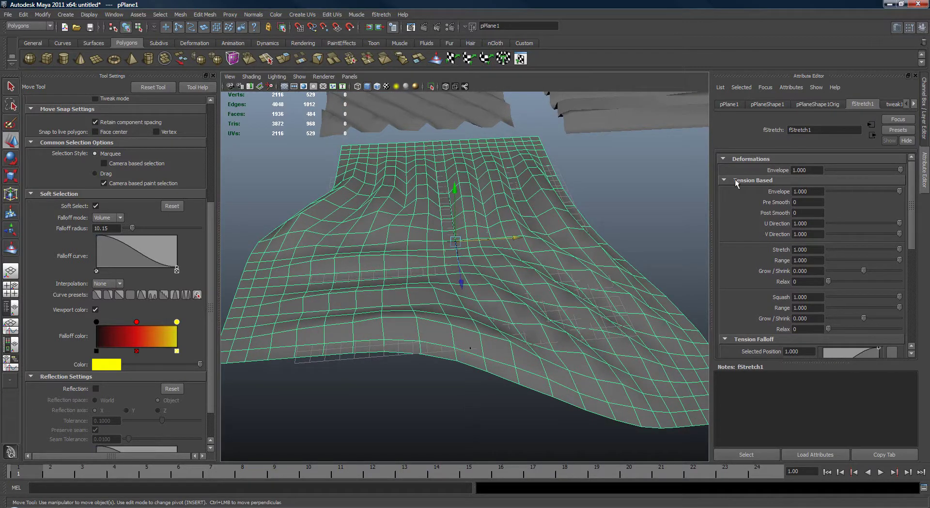
{"action": "scroll", "coordinate": [534, 235], "scroll_direction": "up", "scroll_amount": 2}
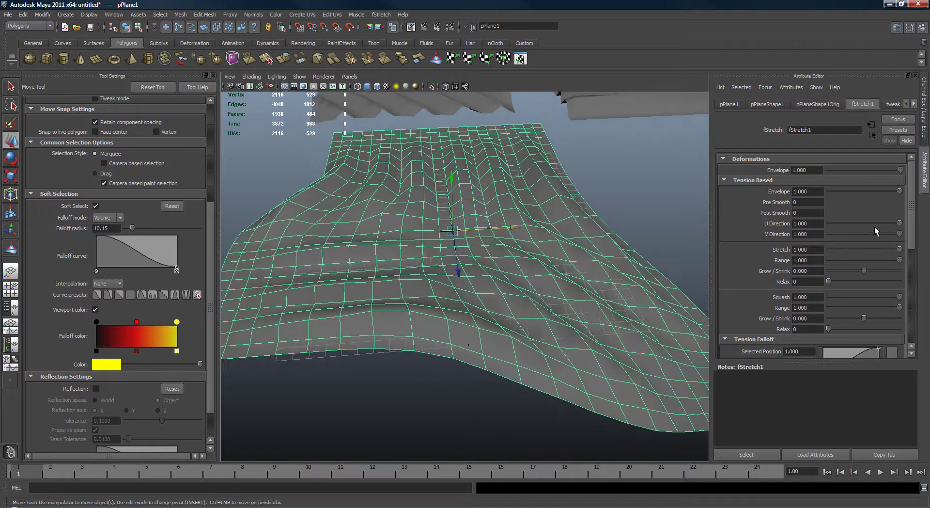
- Set fStretch1's tension U Direction to 0 and inspect the wrinkles on the base plane
{"action": "left_click_drag", "start_coordinate": [899, 226], "coordinate": [819, 226]}
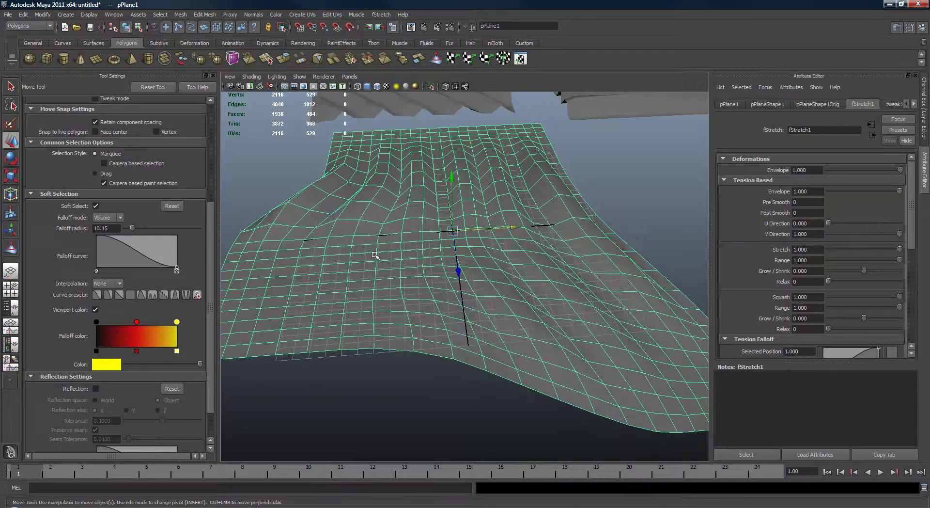
{"action": "middle_click_drag", "start_coordinate": [466, 244], "coordinate": [497, 251], "text": "alt"}
{"action": "scroll", "coordinate": [496, 251], "scroll_direction": "down", "scroll_amount": 2}
- Set fStretch1's tension U Direction to 1 and V Direction to 0, and inspect the wrinkles from several angles
{"action": "mouse_move", "coordinate": [830, 224]}
{"action": "left_mouse_down"}
{"action": "mouse_move", "coordinate": [888, 227]}
{"action": "mouse_move", "coordinate": [838, 232]}
{"action": "mouse_move", "coordinate": [899, 235]}
{"action": "mouse_move", "coordinate": [827, 234]}
{"action": "left_mouse_up"}
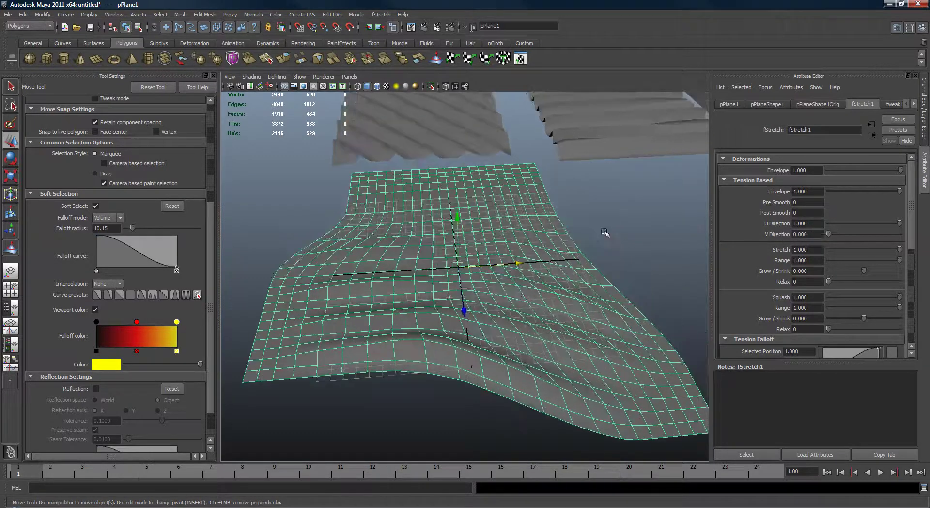
{"action": "left_click_drag", "start_coordinate": [605, 232], "coordinate": [543, 222], "text": "alt"}
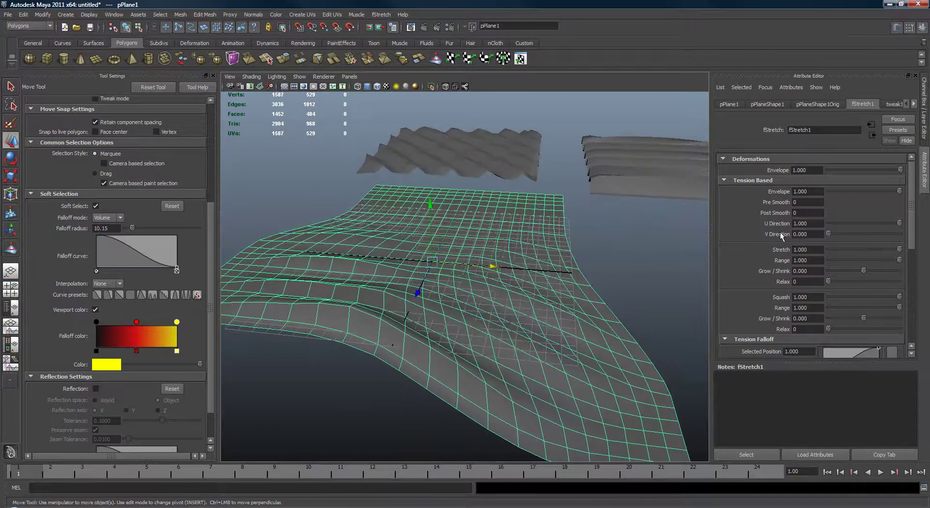
{"action": "left_click_drag", "start_coordinate": [608, 241], "coordinate": [585, 249], "text": "alt"}
- Examine the base plane with both tension U and V Direction at 0, and restore both values to 1
{"action": "left_click_drag", "start_coordinate": [529, 262], "coordinate": [492, 162], "text": "alt"}
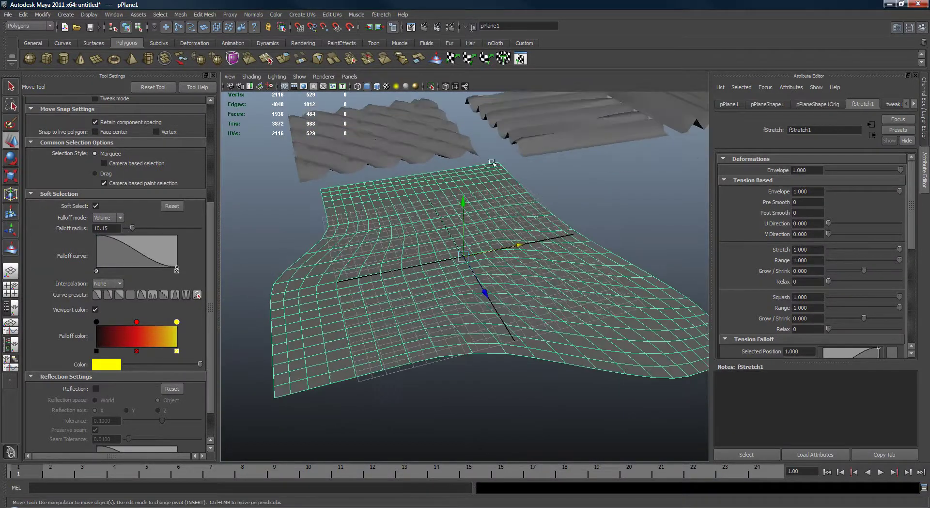
{"action": "left_click_drag", "start_coordinate": [443, 139], "coordinate": [520, 147], "text": "alt"}
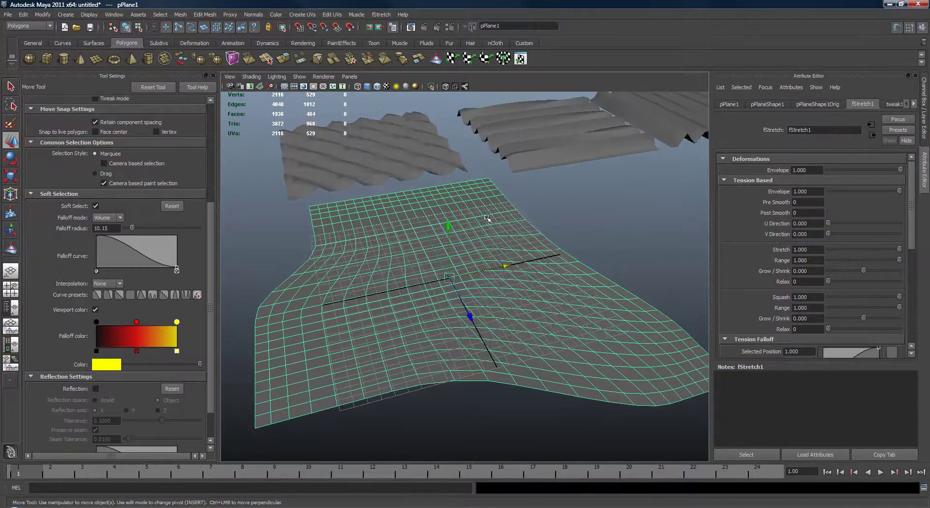
{"action": "left_click_drag", "start_coordinate": [829, 223], "coordinate": [910, 230]}
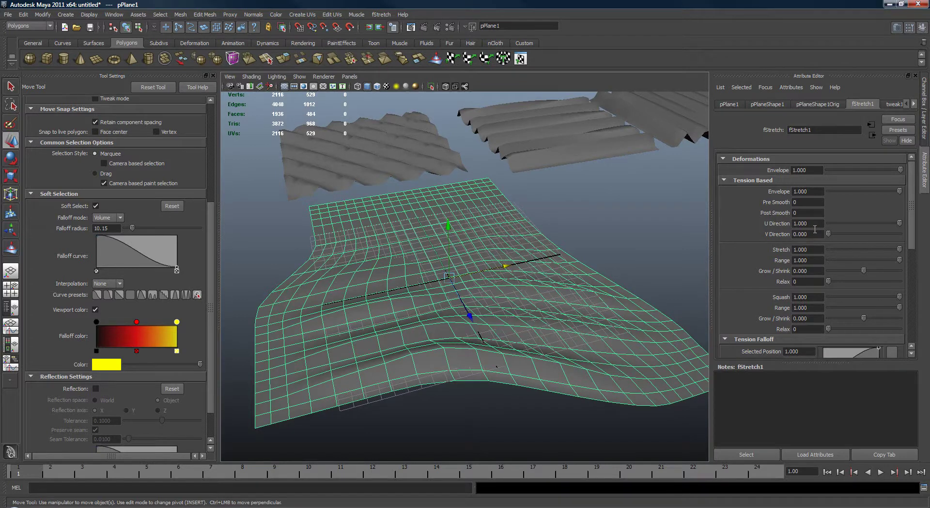
{"action": "left_click_drag", "start_coordinate": [829, 234], "coordinate": [907, 224]}
- Deselect the base plane to inspect its wrinkles without the wireframe, and reselect it
{"action": "left_click_drag", "start_coordinate": [640, 171], "coordinate": [626, 201], "text": "alt"}
{"action": "key", "text": "q"}
{"action": "left_click", "coordinate": [595, 208]}
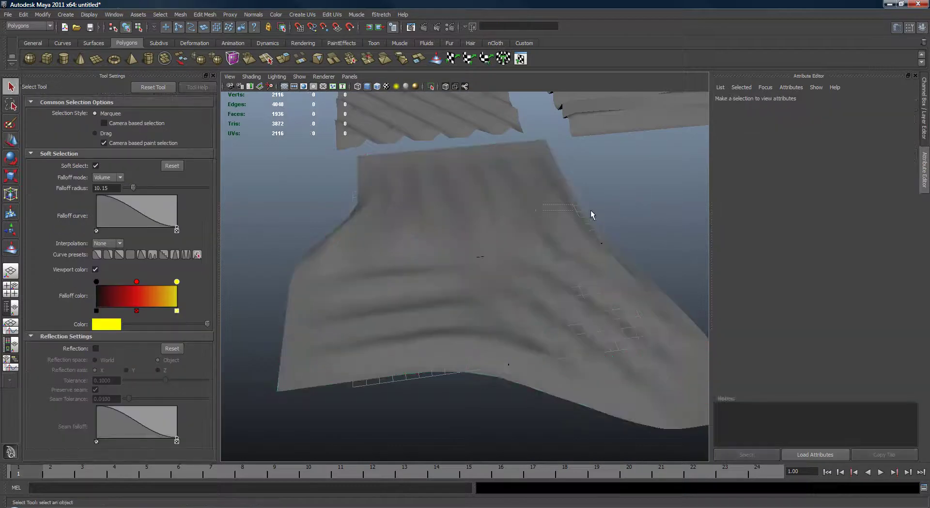
{"action": "left_click", "coordinate": [568, 212]}
{"action": "scroll", "coordinate": [567, 213], "scroll_direction": "down", "scroll_amount": 2}
- Detach the fStretch Paint options as a floating palette and start painting the Tension UV Direction attribute on the base plane
{"action": "key", "text": "space"}
{"action": "left_click", "coordinate": [639, 175]}
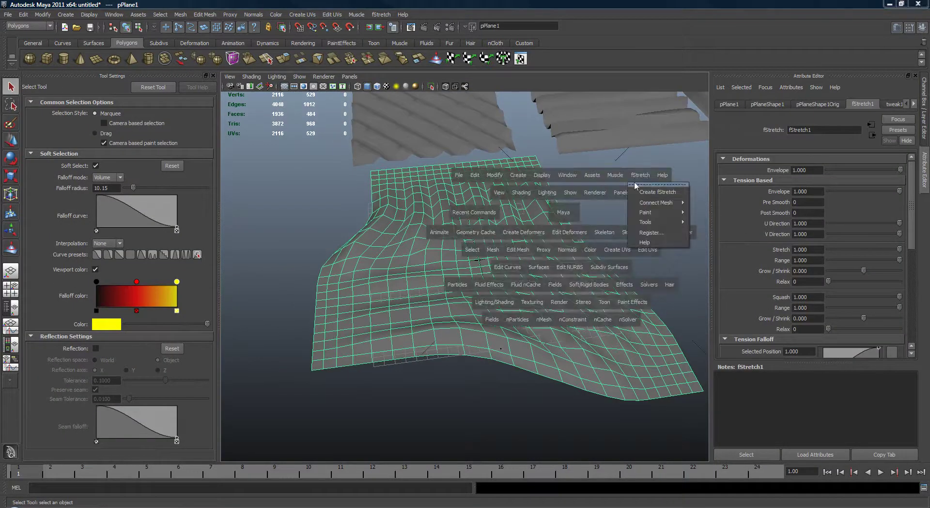
{"action": "mouse_move", "coordinate": [654, 213]}
{"action": "left_click", "coordinate": [707, 212]}
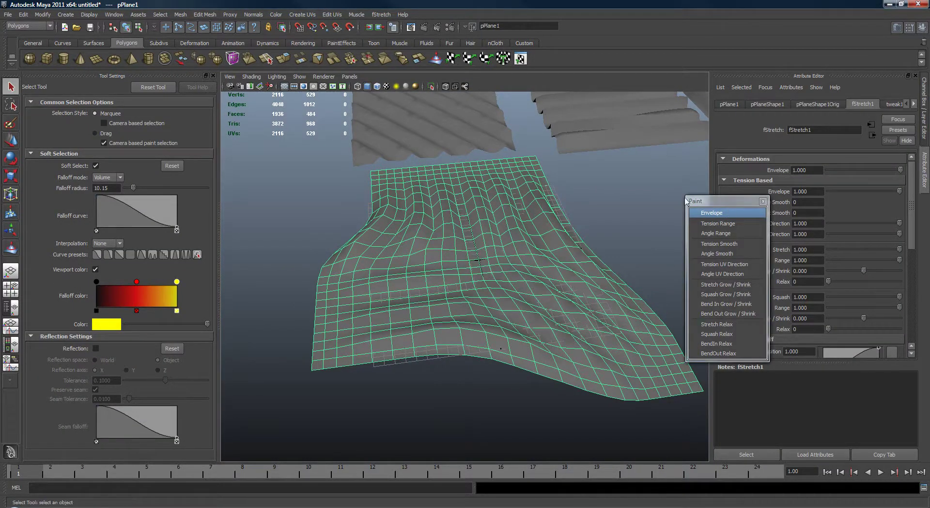
{"action": "mouse_move", "coordinate": [571, 209]}
{"action": "left_mouse_down", "text": "alt"}
{"action": "mouse_move", "coordinate": [536, 233]}
{"action": "mouse_move", "coordinate": [562, 223]}
{"action": "left_mouse_up", "text": "alt"}
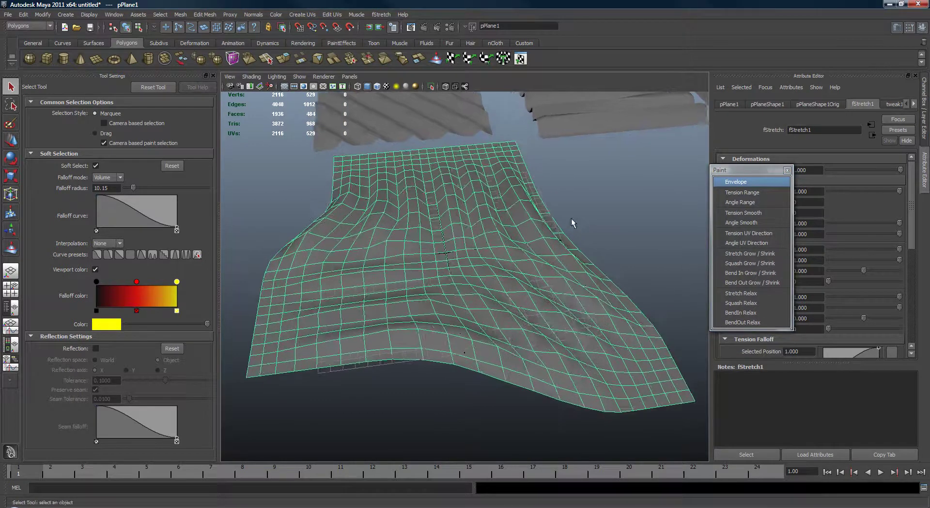
{"action": "left_click", "coordinate": [761, 237]}
{"action": "mouse_move", "coordinate": [758, 171]}
{"action": "left_mouse_down"}
{"action": "mouse_move", "coordinate": [733, 162]}
{"action": "mouse_move", "coordinate": [669, 90]}
{"action": "left_mouse_up"}
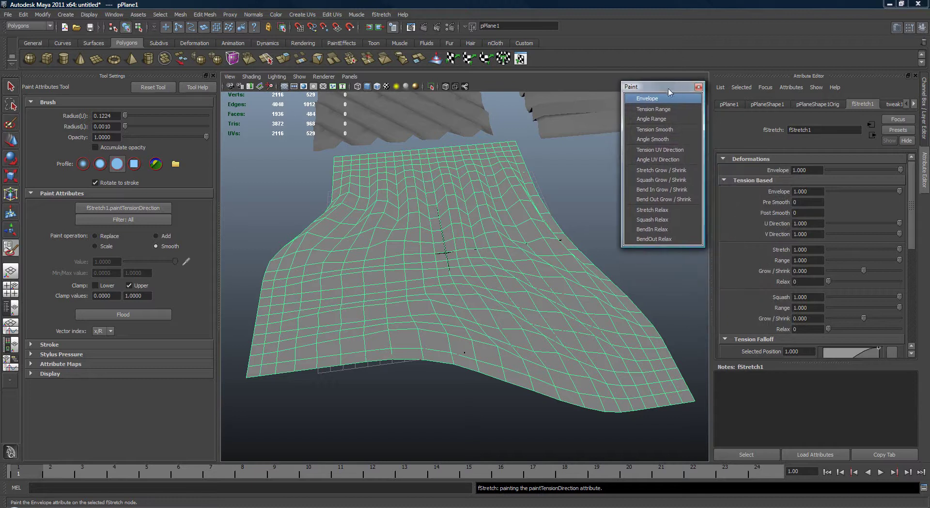
{"action": "mouse_move", "coordinate": [501, 218]}
{"action": "left_mouse_down", "text": "alt"}
{"action": "mouse_move", "coordinate": [511, 220]}
{"action": "mouse_move", "coordinate": [491, 237]}
{"action": "left_mouse_up", "text": "alt"}
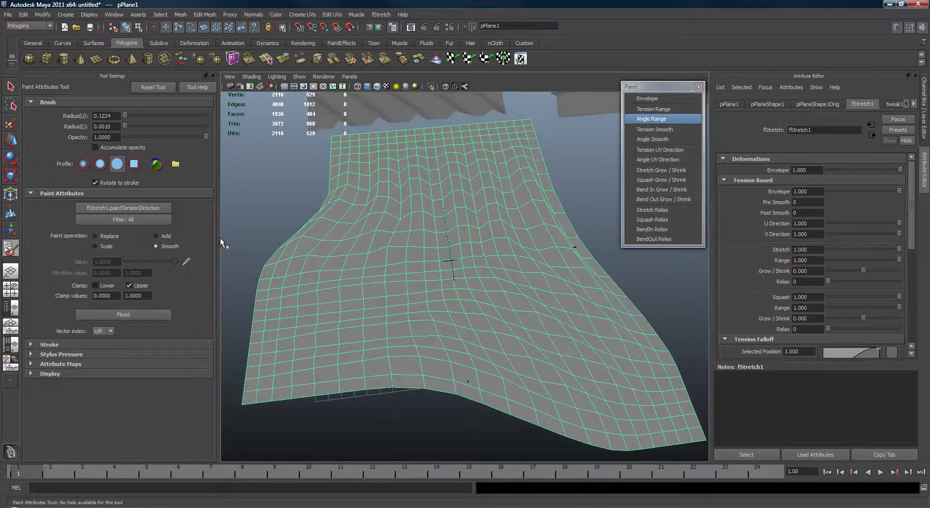
- Set the paint operation to Replace with a value of 0.5 and enlarge the brush's upper radius to about 5.16
{"action": "left_click", "coordinate": [109, 236]}
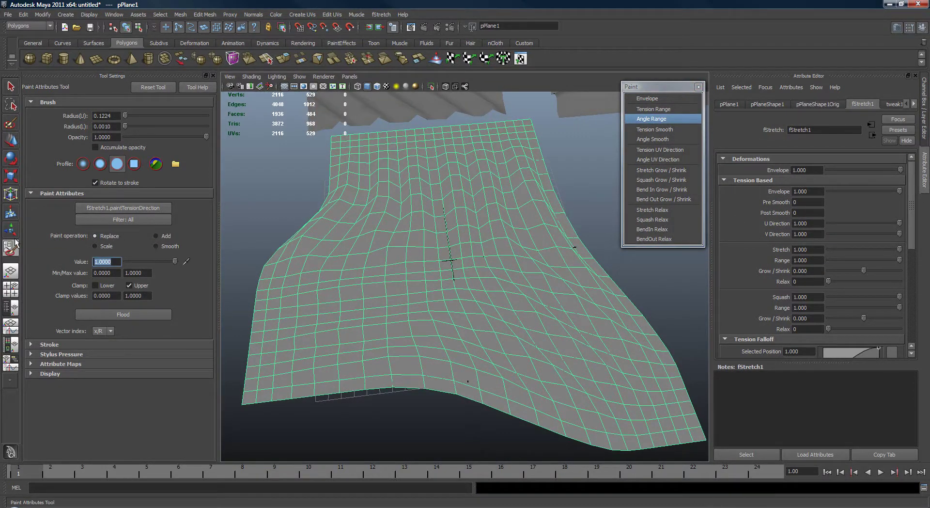
{"action": "type", "text": "."}
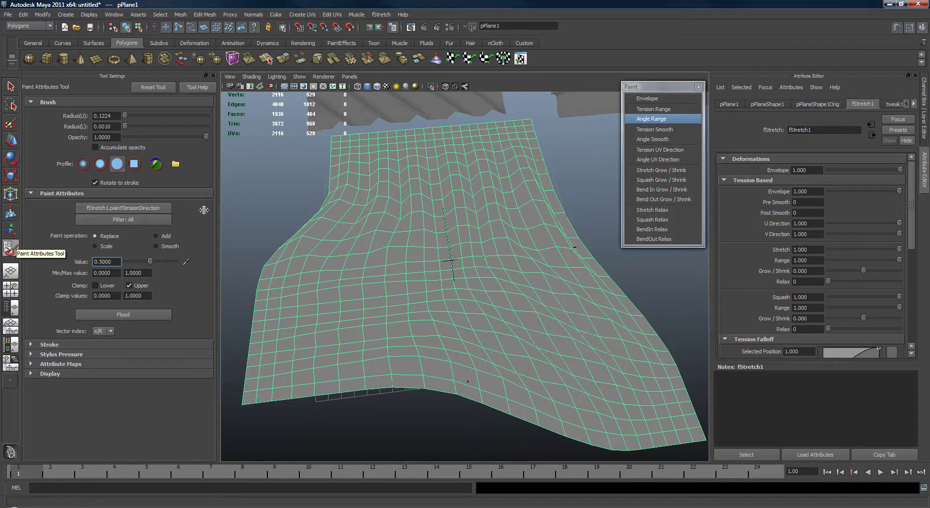
{"action": "middle_click_drag", "start_coordinate": [339, 216], "coordinate": [340, 226], "text": "alt"}
{"action": "right_click_drag", "start_coordinate": [340, 225], "coordinate": [395, 230], "text": "alt"}
{"action": "key", "text": "n"}
{"action": "left_click_drag", "start_coordinate": [416, 231], "coordinate": [437, 218]}
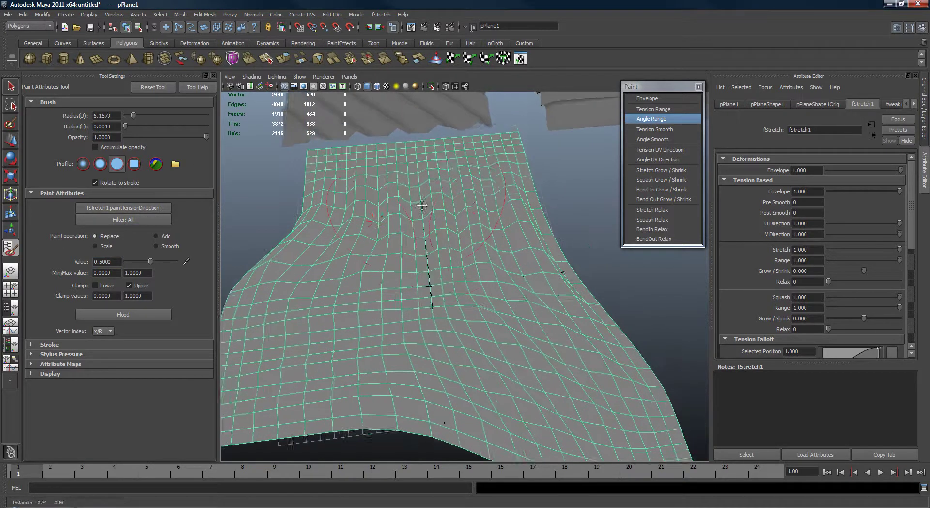
- Paint Tension UV Direction with a value of 1 across the middle of the base plane and inspect the wrinkles from the side
{"action": "right_click_drag", "start_coordinate": [436, 218], "coordinate": [415, 208], "text": "alt"}
{"action": "left_click_drag", "start_coordinate": [416, 207], "coordinate": [457, 210], "text": "alt"}
{"action": "right_click_drag", "start_coordinate": [456, 209], "coordinate": [420, 191], "text": "alt"}
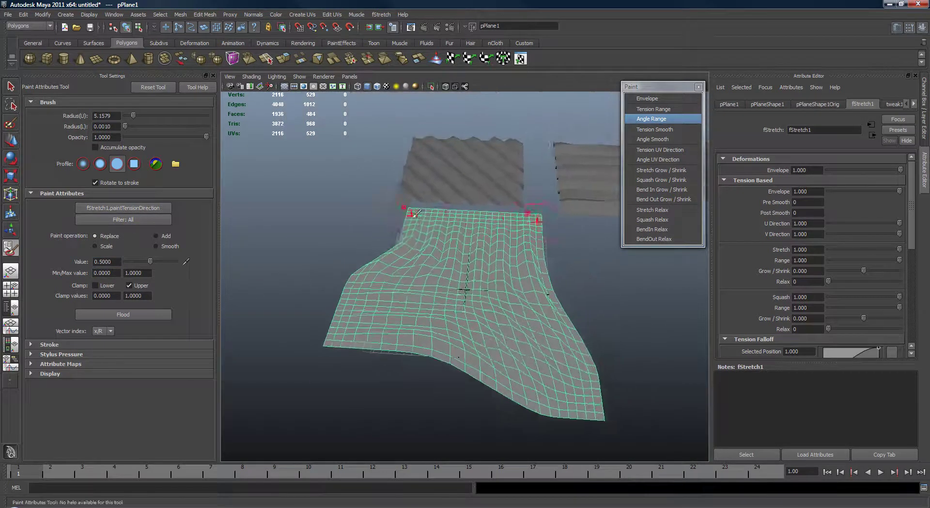
{"action": "scroll", "coordinate": [564, 215], "scroll_direction": "up", "scroll_amount": 2}
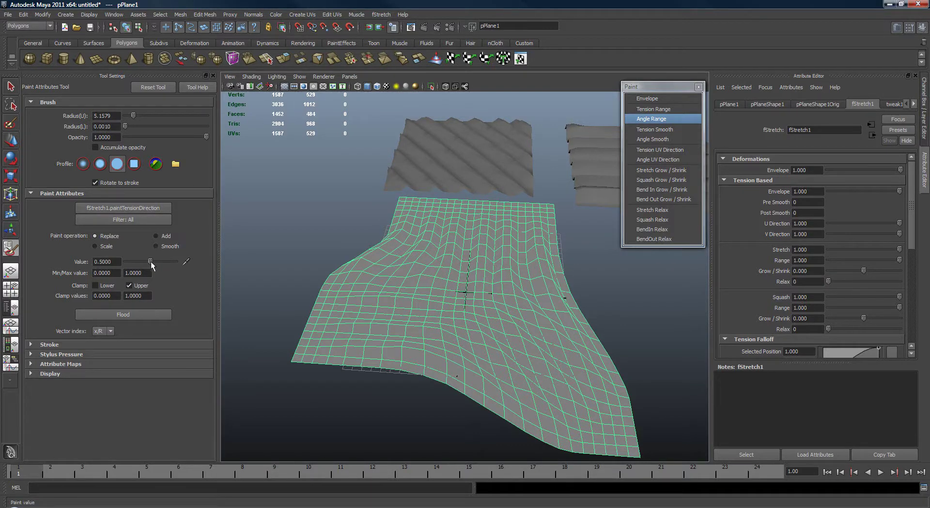
{"action": "mouse_move", "coordinate": [438, 322]}
{"action": "left_mouse_down"}
{"action": "mouse_move", "coordinate": [426, 313]}
{"action": "mouse_move", "coordinate": [374, 321]}
{"action": "mouse_move", "coordinate": [433, 303]}
{"action": "mouse_move", "coordinate": [431, 321]}
{"action": "mouse_move", "coordinate": [419, 230]}
{"action": "mouse_move", "coordinate": [435, 209]}
{"action": "left_mouse_up"}
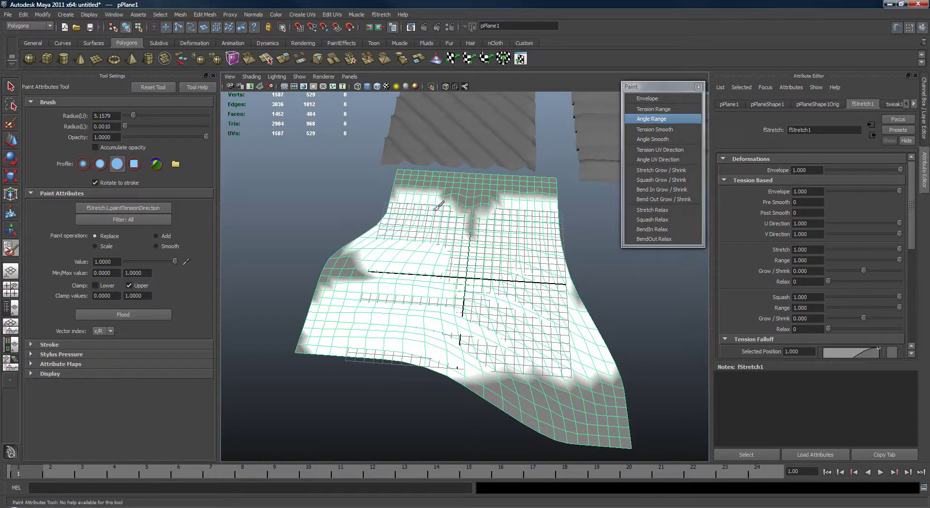
{"action": "mouse_move", "coordinate": [479, 255]}
{"action": "left_mouse_down", "text": "alt"}
{"action": "mouse_move", "coordinate": [467, 259]}
{"action": "mouse_move", "coordinate": [583, 258]}
{"action": "mouse_move", "coordinate": [459, 265]}
{"action": "mouse_move", "coordinate": [449, 256]}
{"action": "mouse_move", "coordinate": [489, 264]}
{"action": "left_mouse_up", "text": "alt"}
{"action": "right_click_drag", "start_coordinate": [490, 265], "coordinate": [479, 265], "text": "alt"}
{"action": "key", "text": "z"}
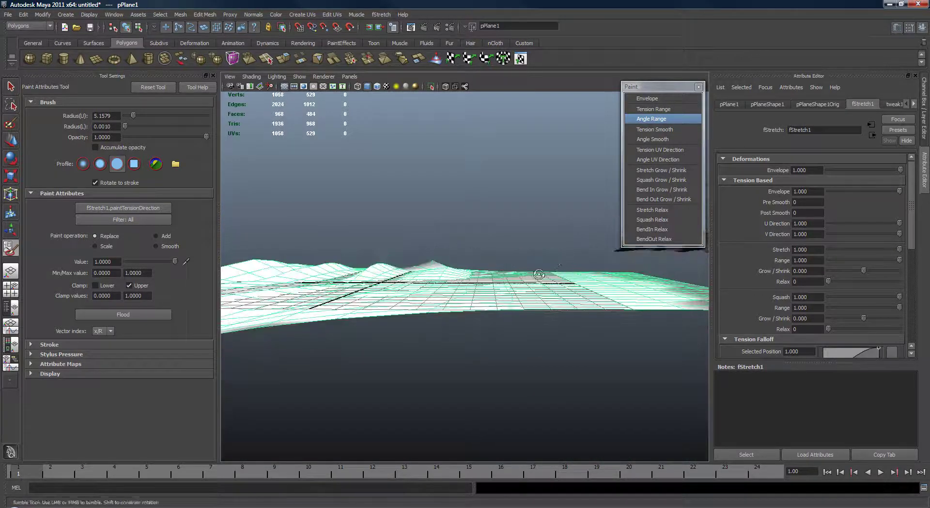
- Extend the Tension UV Direction painting with a value of 1 over most of the base plane, checking the wrinkles from several angles
{"action": "mouse_move", "coordinate": [536, 257]}
{"action": "left_mouse_down", "text": "alt"}
{"action": "mouse_move", "coordinate": [546, 277]}
{"action": "mouse_move", "coordinate": [533, 271]}
{"action": "left_mouse_up", "text": "alt"}
{"action": "key", "text": "z"}
{"action": "key", "text": "z"}
{"action": "left_click_drag", "start_coordinate": [567, 318], "coordinate": [556, 321]}
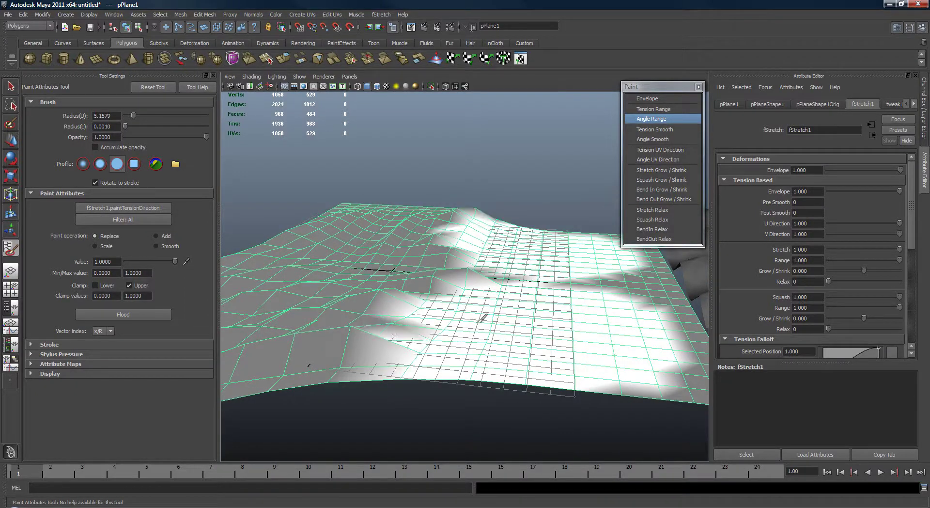
{"action": "key", "text": "ctrl+z"}
{"action": "key", "text": "ctrl+z"}
{"action": "key", "text": "ctrl+z"}
{"action": "key", "text": "ctrl+z"}
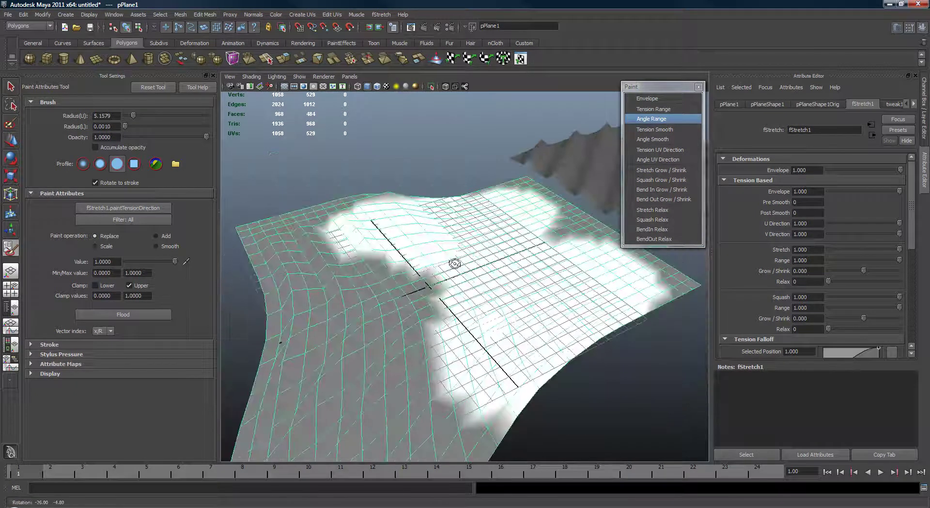
{"action": "key", "text": "ctrl+z"}
{"action": "key", "text": "ctrl+z"}
{"action": "key", "text": "ctrl+z"}
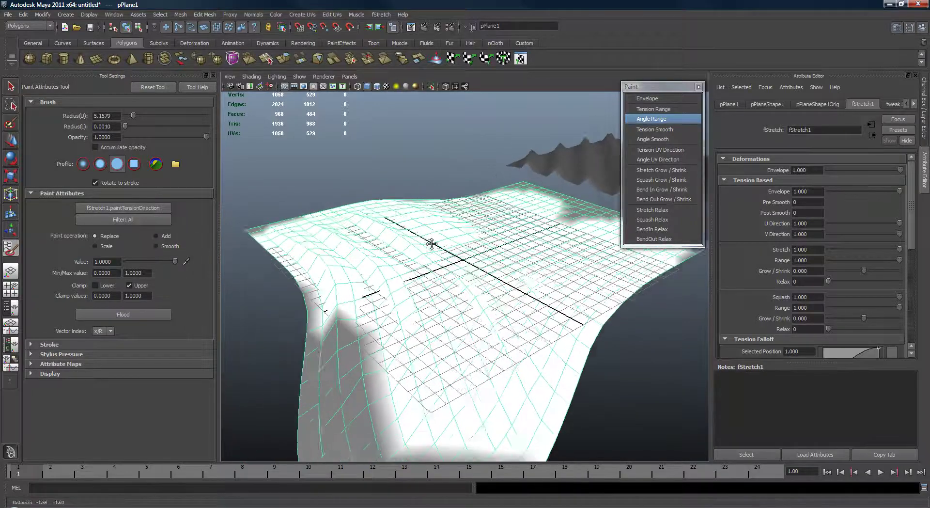
{"action": "key", "text": "ctrl+z"}
{"action": "key", "text": "ctrl+z"}
{"action": "key", "text": "ctrl+z"}
{"action": "key", "text": "ctrl+z"}
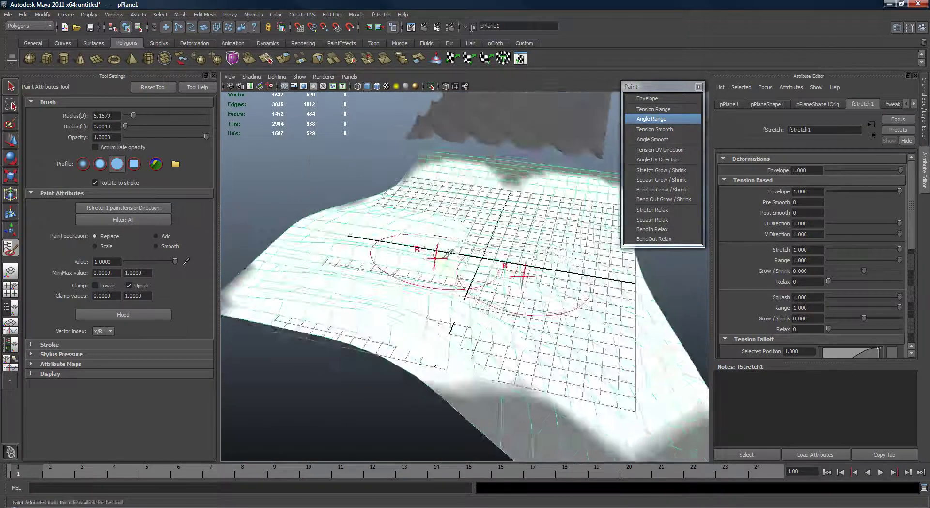
{"action": "right_click_drag", "start_coordinate": [485, 246], "coordinate": [409, 251], "text": "alt"}
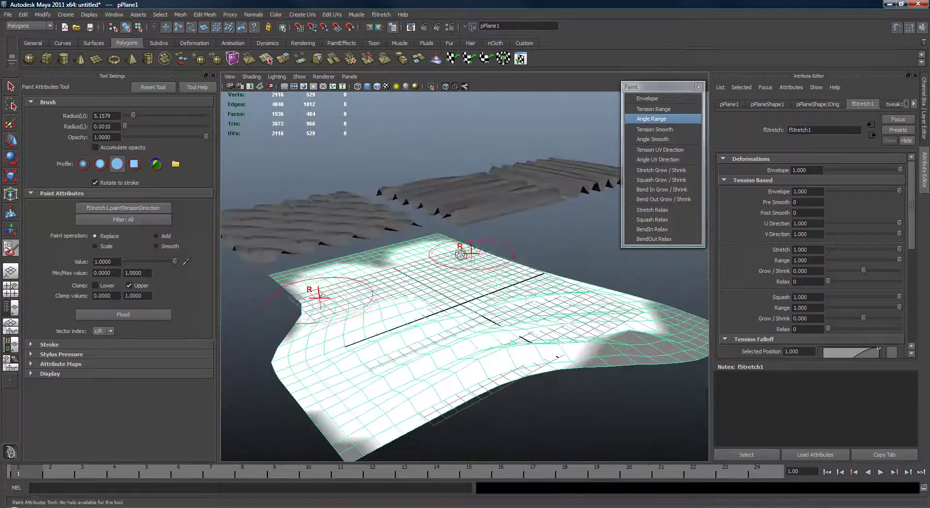
{"action": "left_click_drag", "start_coordinate": [409, 250], "coordinate": [440, 259], "text": "alt"}
- Set the paint value to 0 and paint Tension UV Direction over nearly the whole base plane
{"action": "left_click", "coordinate": [124, 261]}
{"action": "mouse_move", "coordinate": [383, 273]}
{"action": "left_mouse_down", "text": "alt"}
{"action": "mouse_move", "coordinate": [474, 265]}
{"action": "mouse_move", "coordinate": [399, 270]}
{"action": "mouse_move", "coordinate": [536, 311]}
{"action": "mouse_move", "coordinate": [586, 314]}
{"action": "mouse_move", "coordinate": [530, 261]}
{"action": "left_mouse_up", "text": "alt"}
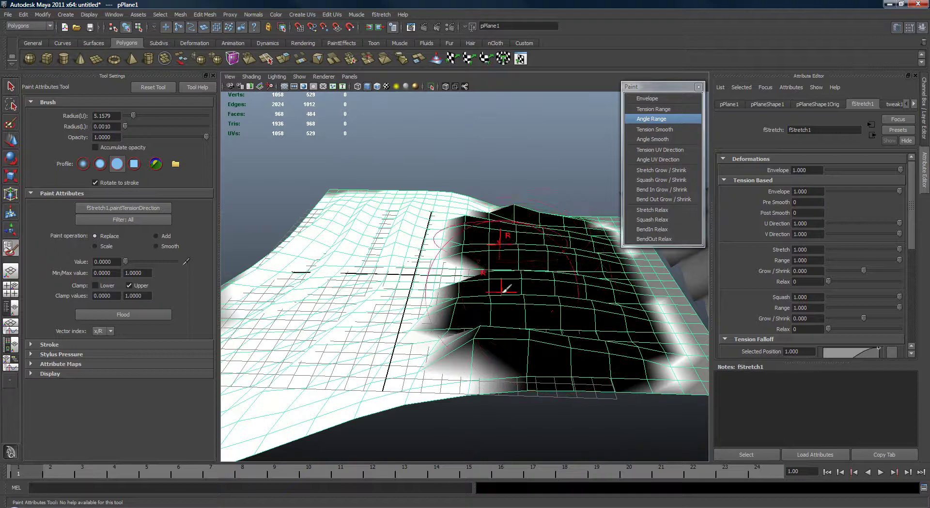
{"action": "mouse_move", "coordinate": [504, 291]}
{"action": "left_mouse_down", "text": "alt"}
{"action": "mouse_move", "coordinate": [536, 280]}
{"action": "mouse_move", "coordinate": [473, 242]}
{"action": "mouse_move", "coordinate": [402, 378]}
{"action": "mouse_move", "coordinate": [388, 263]}
{"action": "mouse_move", "coordinate": [442, 245]}
{"action": "mouse_move", "coordinate": [315, 246]}
{"action": "mouse_move", "coordinate": [462, 245]}
{"action": "mouse_move", "coordinate": [401, 261]}
{"action": "mouse_move", "coordinate": [442, 253]}
{"action": "mouse_move", "coordinate": [442, 270]}
{"action": "mouse_move", "coordinate": [485, 234]}
{"action": "left_mouse_up", "text": "alt"}
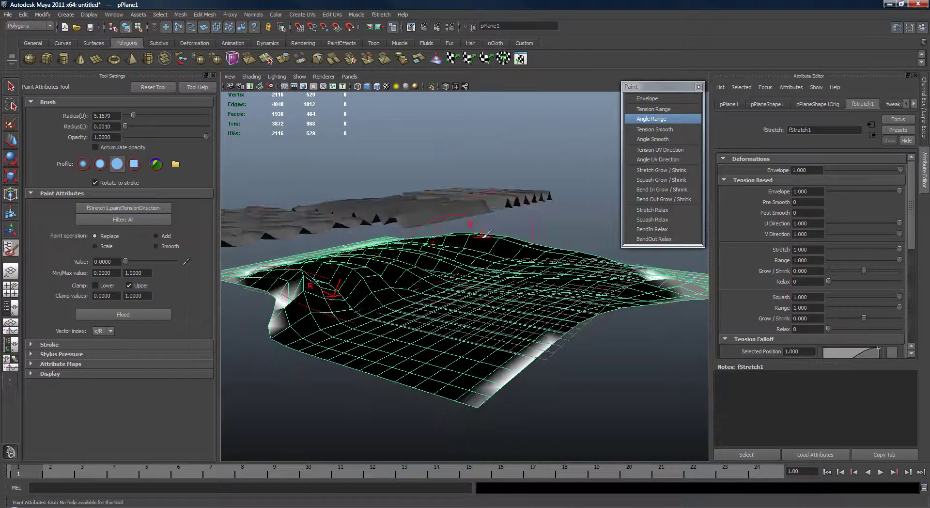
{"action": "mouse_move", "coordinate": [427, 247]}
{"action": "left_mouse_down", "text": "alt"}
{"action": "mouse_move", "coordinate": [407, 266]}
{"action": "mouse_move", "coordinate": [221, 239]}
{"action": "left_mouse_up", "text": "alt"}
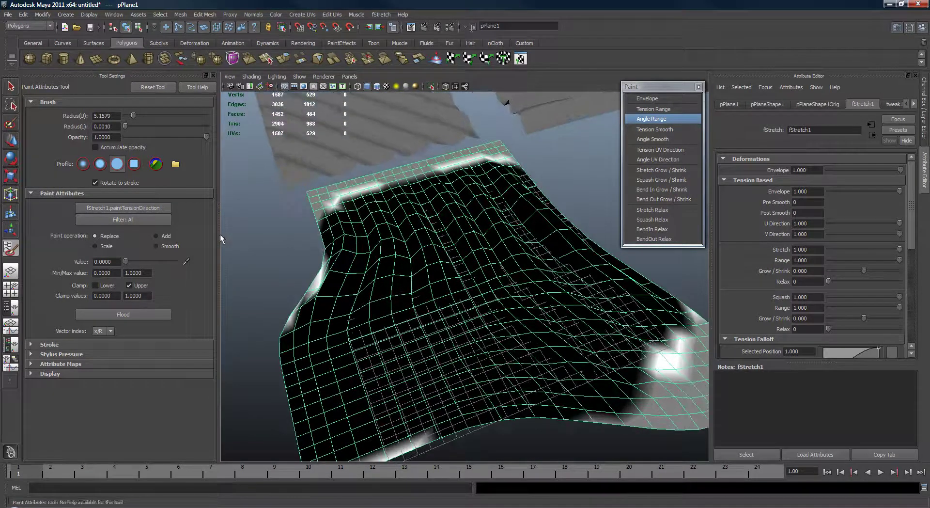
- Set the paint value to about 0.534 and paint Tension UV Direction over the near half of the base plane
{"action": "left_click_drag", "start_coordinate": [149, 262], "coordinate": [153, 263]}
{"action": "mouse_move", "coordinate": [500, 335]}
{"action": "left_mouse_down"}
{"action": "mouse_move", "coordinate": [526, 308]}
{"action": "mouse_move", "coordinate": [674, 352]}
{"action": "mouse_move", "coordinate": [514, 341]}
{"action": "left_mouse_up"}
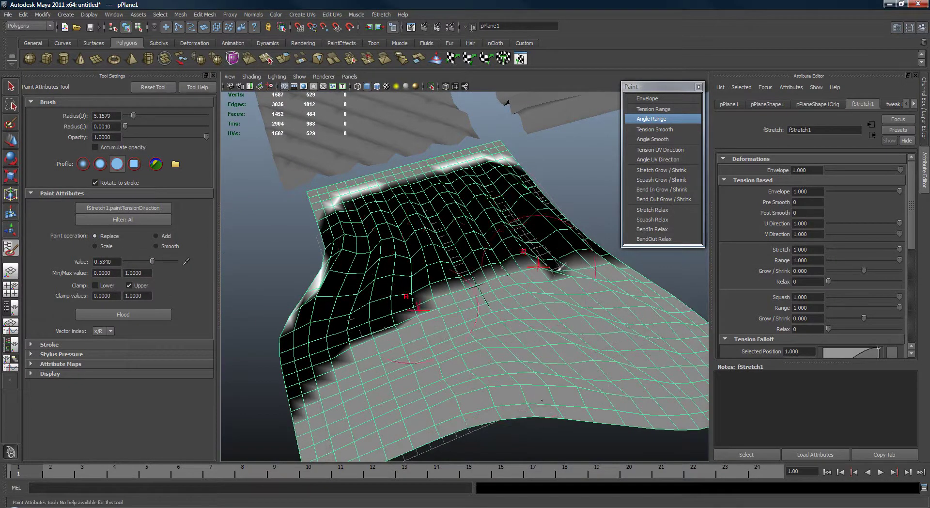
{"action": "right_click_drag", "start_coordinate": [519, 265], "coordinate": [471, 259], "text": "alt"}
{"action": "middle_click_drag", "start_coordinate": [471, 259], "coordinate": [451, 272], "text": "alt"}
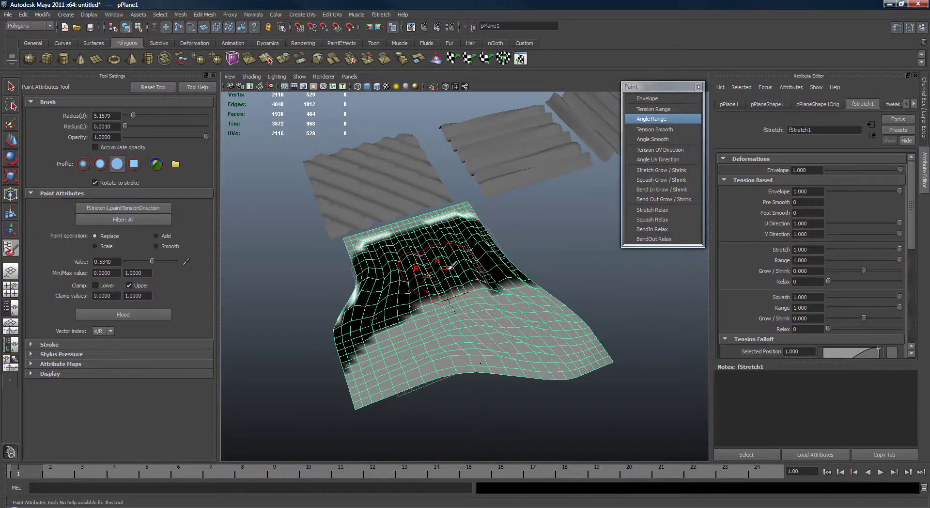
- Leave attribute painting and deselect the base plane to examine its differently painted wrinkle directions without the wireframe
{"action": "mouse_move", "coordinate": [512, 219]}
{"action": "left_mouse_down", "text": "alt"}
{"action": "mouse_move", "coordinate": [448, 253]}
{"action": "mouse_move", "coordinate": [466, 233]}
{"action": "mouse_move", "coordinate": [522, 238]}
{"action": "left_mouse_up", "text": "alt"}
{"action": "key", "text": "w"}
{"action": "left_click", "coordinate": [504, 253]}
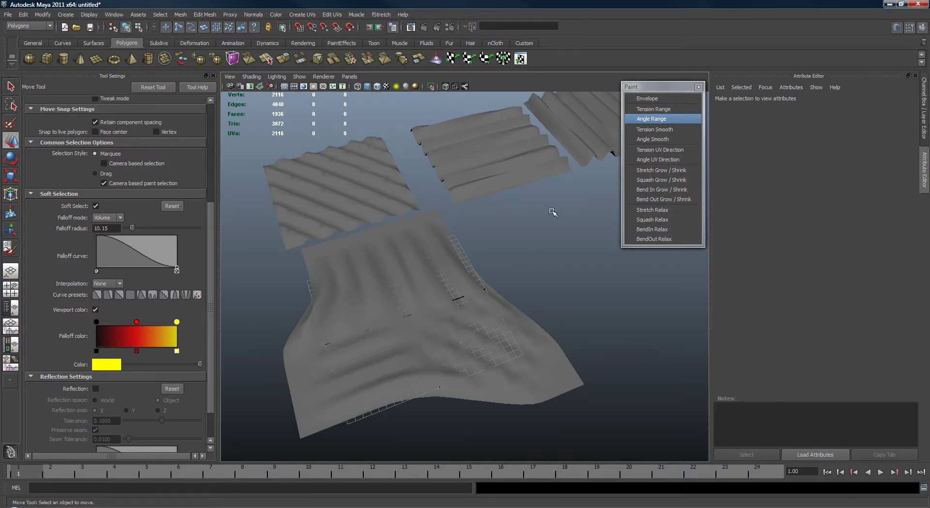
{"action": "left_click_drag", "start_coordinate": [456, 213], "coordinate": [482, 254], "text": "alt"}
- Select all vertices of the base plane and set their X, Y and Z values to 0 to flatten it
{"action": "left_click", "coordinate": [482, 255]}
{"action": "scroll", "coordinate": [513, 245], "scroll_direction": "down", "scroll_amount": 2}
{"action": "right_click_drag", "start_coordinate": [472, 236], "coordinate": [441, 237]}
{"action": "scroll", "coordinate": [500, 222], "scroll_direction": "down", "scroll_amount": 2}
{"action": "left_click_drag", "start_coordinate": [370, 374], "coordinate": [333, 342]}
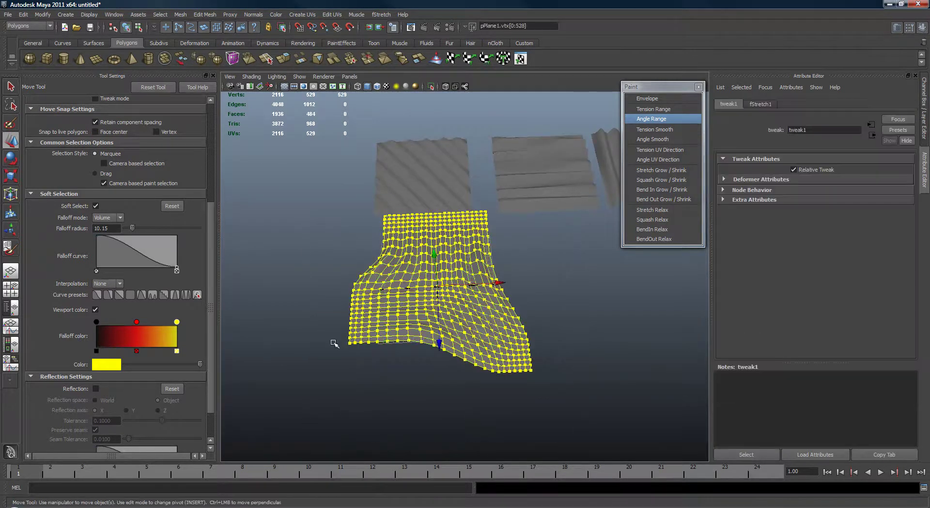
{"action": "key", "text": "ctrl+a"}
{"action": "left_click", "coordinate": [757, 117]}
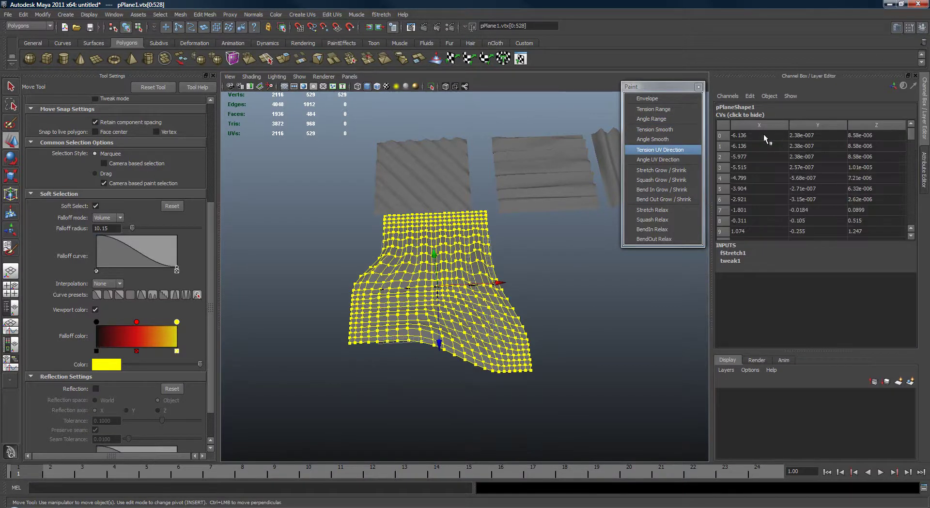
{"action": "left_click_drag", "start_coordinate": [912, 138], "coordinate": [911, 233]}
{"action": "left_click", "coordinate": [868, 225], "text": "shift"}
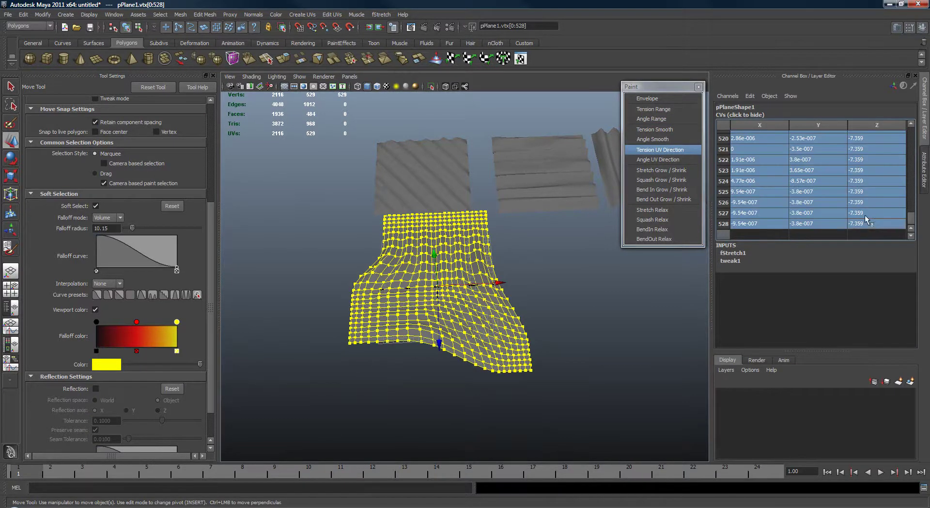
{"action": "type", "text": "0"}
{"action": "key", "text": "Return"}
- Reselect the flattened base plane as an object and hide the viewport grid
{"action": "left_click", "coordinate": [545, 209]}
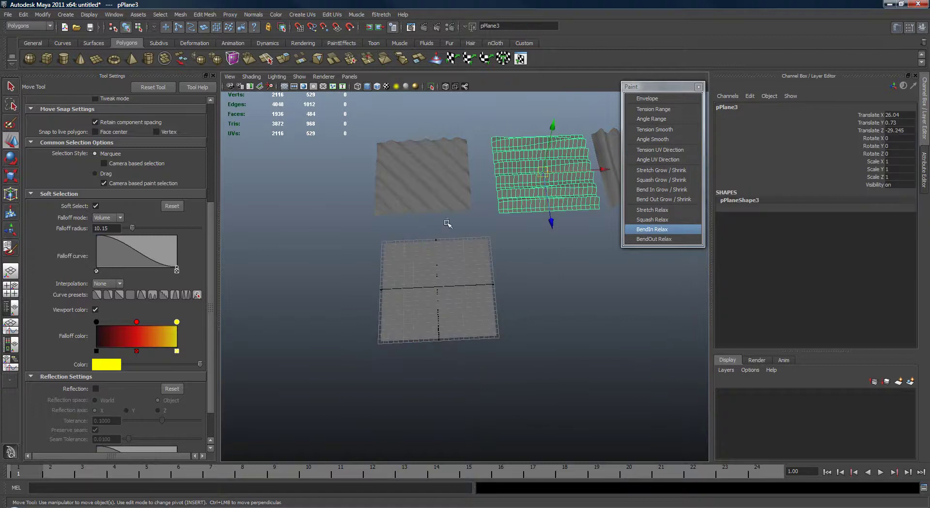
{"action": "left_click", "coordinate": [438, 206]}
{"action": "scroll", "coordinate": [490, 230], "scroll_direction": "up", "scroll_amount": 3}
{"action": "left_click", "coordinate": [465, 251]}
{"action": "key", "text": "f"}
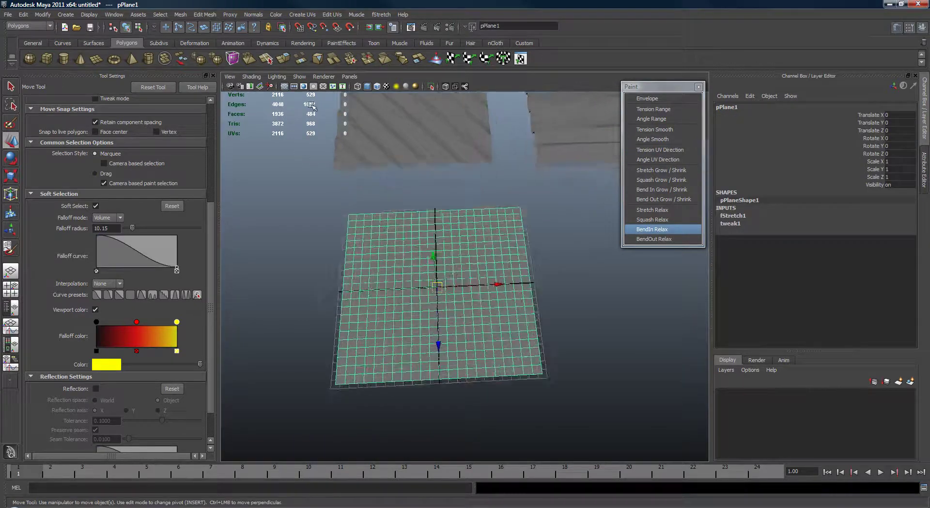
{"action": "left_click", "coordinate": [284, 86]}
{"action": "scroll", "coordinate": [358, 225], "scroll_direction": "down", "scroll_amount": 3}
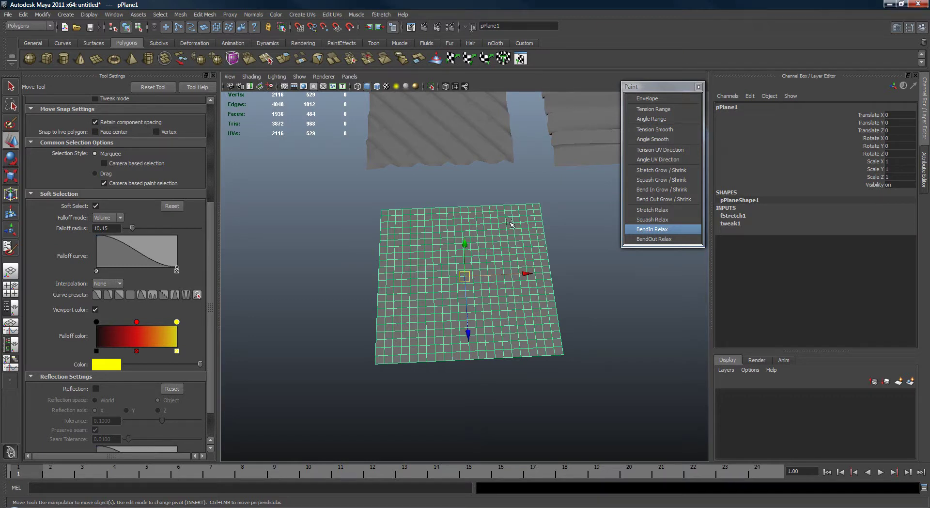
- Delete the base plane's construction history and close the floating Paint palette, keeping the plane selected
{"action": "key", "text": "alt+s"}
{"action": "key", "text": "alt+shift+d"}
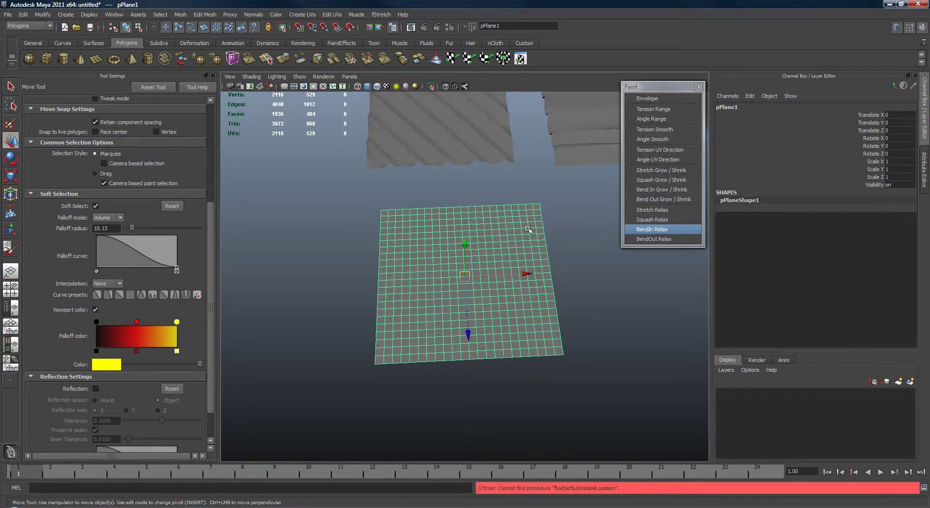
{"action": "left_click_drag", "start_coordinate": [528, 227], "coordinate": [573, 212], "text": "alt"}
{"action": "left_click", "coordinate": [698, 87]}
{"action": "left_click", "coordinate": [598, 203]}
{"action": "left_click", "coordinate": [525, 228]}
- Create an fStretch deformer on the base plane and delete the plane's history again
{"action": "left_click", "coordinate": [375, 17]}
{"action": "left_click", "coordinate": [400, 30]}
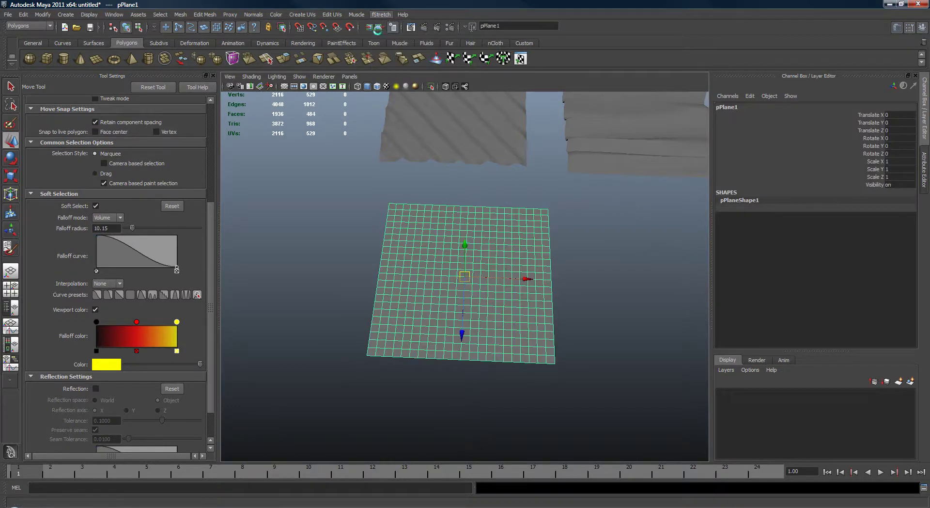
{"action": "scroll", "coordinate": [540, 216], "scroll_direction": "down", "scroll_amount": 3}
{"action": "mouse_move", "coordinate": [526, 216]}
{"action": "left_mouse_down", "text": "alt"}
{"action": "mouse_move", "coordinate": [561, 224]}
{"action": "mouse_move", "coordinate": [541, 222]}
{"action": "left_mouse_up", "text": "alt"}
{"action": "left_click", "coordinate": [566, 232]}
{"action": "left_click", "coordinate": [497, 235]}
{"action": "scroll", "coordinate": [504, 232], "scroll_direction": "up", "scroll_amount": 3}
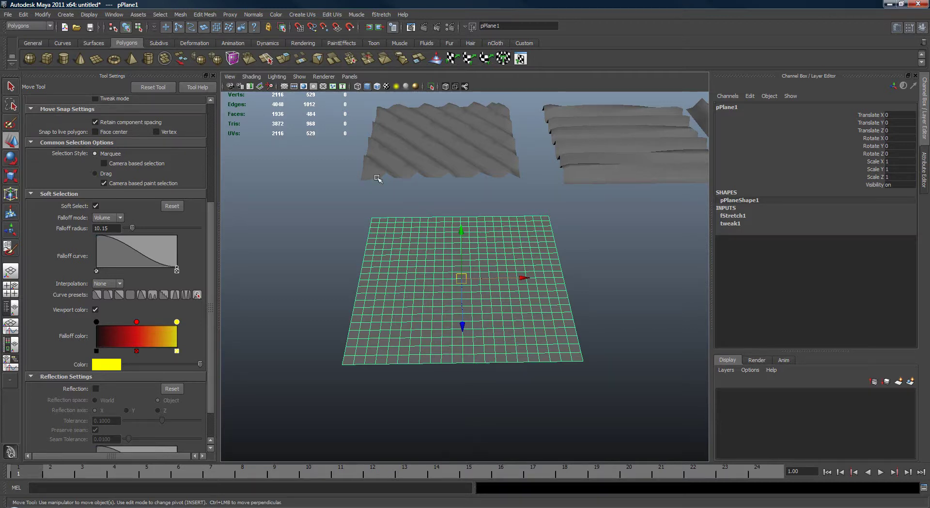
{"action": "left_click_drag", "start_coordinate": [525, 159], "coordinate": [452, 183], "text": "alt"}
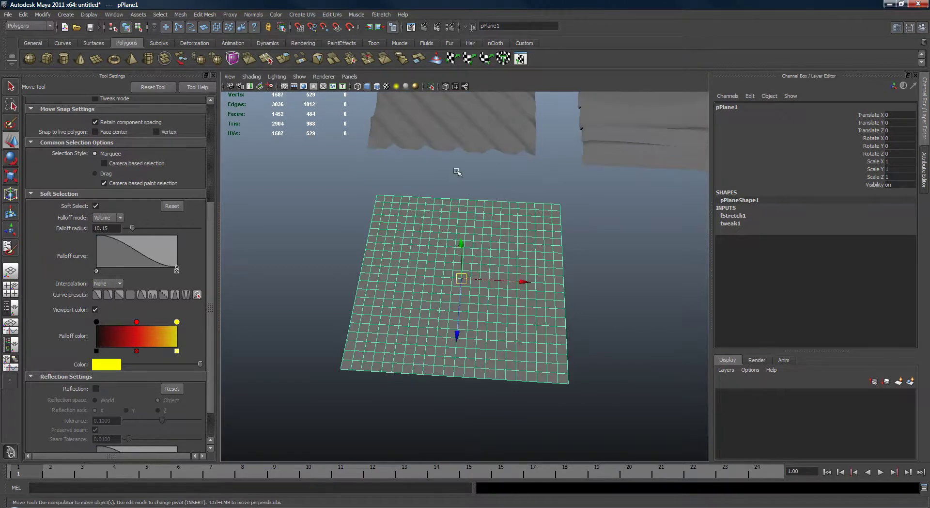
{"action": "key", "text": "alt+shift+d"}
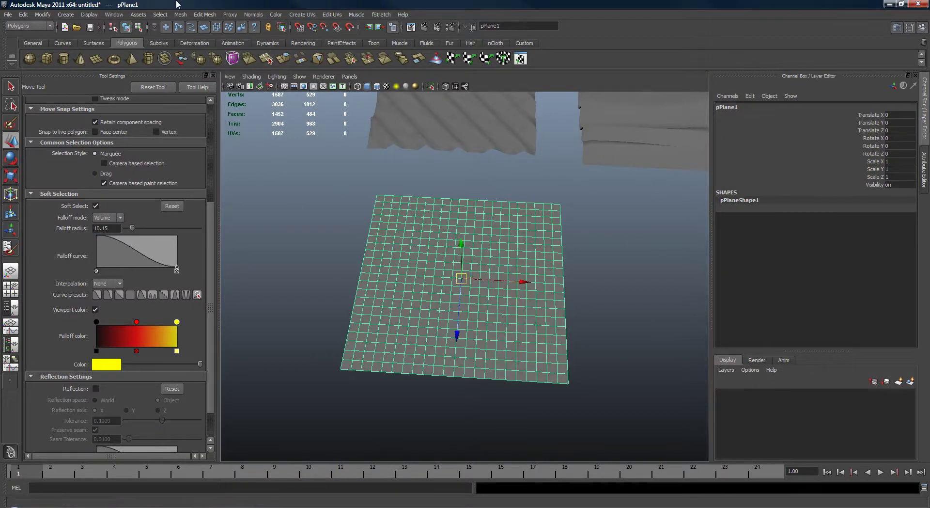
- Switch to the Animation menu set and add a nonlinear Bend deformer to the base plane
{"action": "left_click", "coordinate": [29, 26]}
{"action": "left_click", "coordinate": [24, 33]}
{"action": "left_click", "coordinate": [247, 14]}
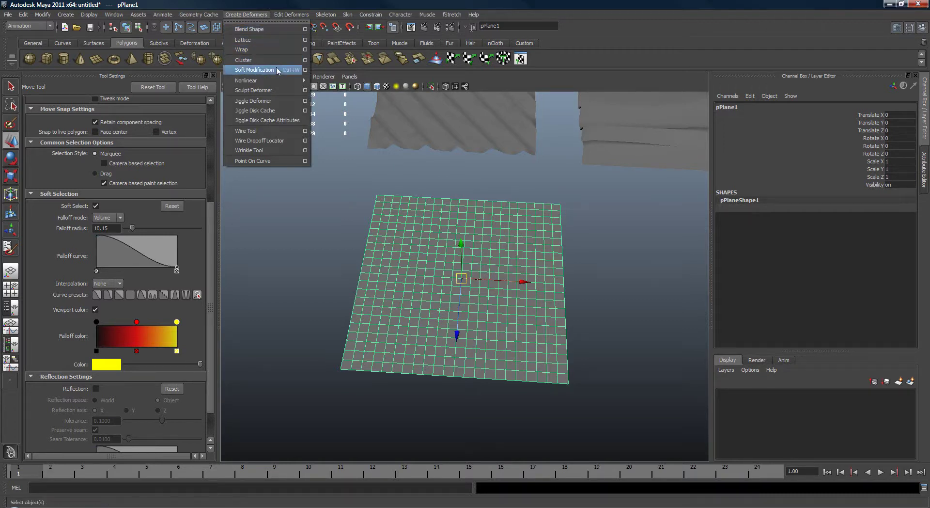
{"action": "mouse_move", "coordinate": [279, 82]}
{"action": "left_click", "coordinate": [328, 86]}
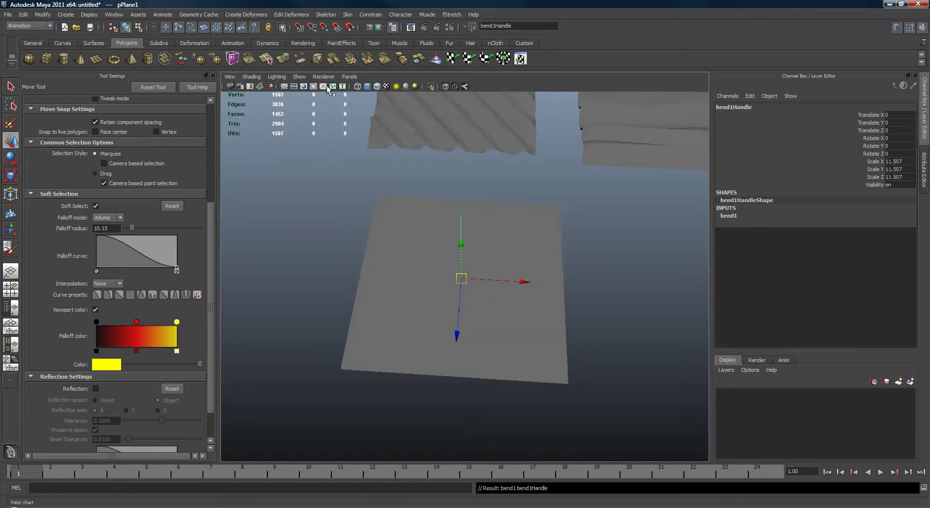
- Set the bend handle's Rotate Z to 90 and raise it to about 0.632 in Translate Y
{"action": "right_click_drag", "start_coordinate": [333, 144], "coordinate": [378, 152], "text": "alt"}
{"action": "middle_click_drag", "start_coordinate": [378, 155], "coordinate": [374, 144], "text": "alt"}
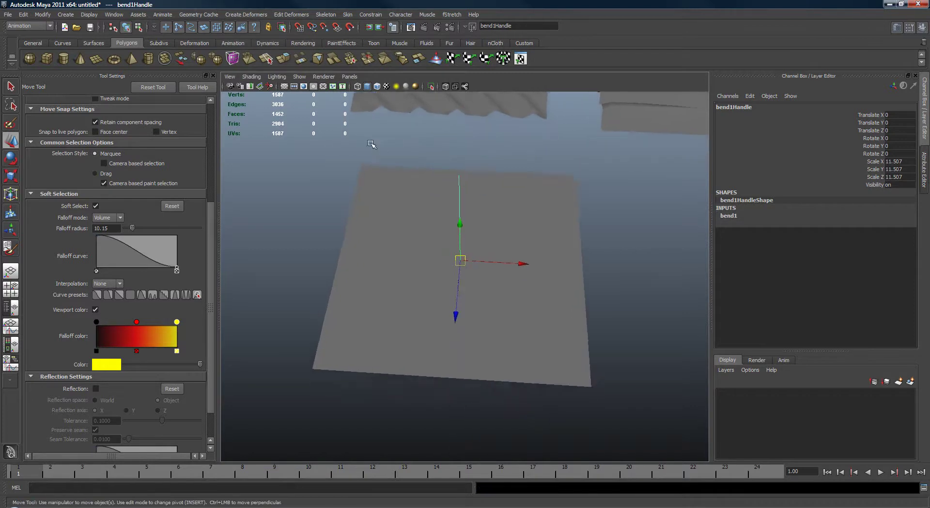
{"action": "right_click_drag", "start_coordinate": [374, 144], "coordinate": [485, 175], "text": "alt"}
{"action": "left_click_drag", "start_coordinate": [514, 189], "coordinate": [518, 155], "text": "alt"}
{"action": "right_click_drag", "start_coordinate": [587, 179], "coordinate": [490, 203], "text": "alt"}
{"action": "key", "text": "e"}
{"action": "left_click_drag", "start_coordinate": [490, 204], "coordinate": [579, 241], "text": "alt"}
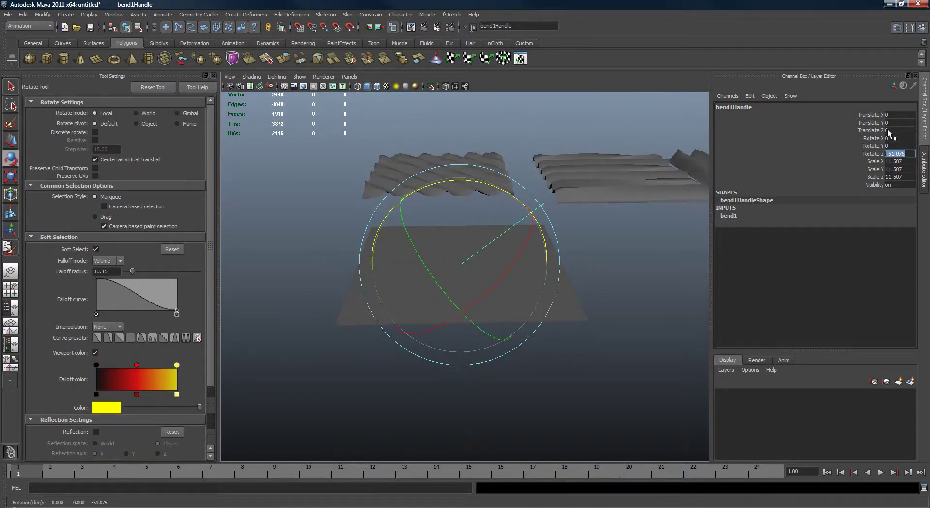
{"action": "left_click_drag", "start_coordinate": [640, 196], "coordinate": [552, 209], "text": "alt"}
{"action": "key", "text": "w"}
{"action": "left_click_drag", "start_coordinate": [474, 214], "coordinate": [514, 228]}
- Select the base plane and create an fStretch deformer on it
{"action": "key", "text": "q"}
{"action": "left_click", "coordinate": [591, 240]}
{"action": "left_click", "coordinate": [448, 15]}
{"action": "left_click", "coordinate": [454, 29]}
- Select the bend handle and raise the bend's Curvature to about 2.1 to curl the base plane
{"action": "left_click_drag", "start_coordinate": [441, 237], "coordinate": [580, 227], "text": "alt"}
{"action": "left_click", "coordinate": [551, 249]}
{"action": "key", "text": "w"}
{"action": "left_click", "coordinate": [736, 217]}
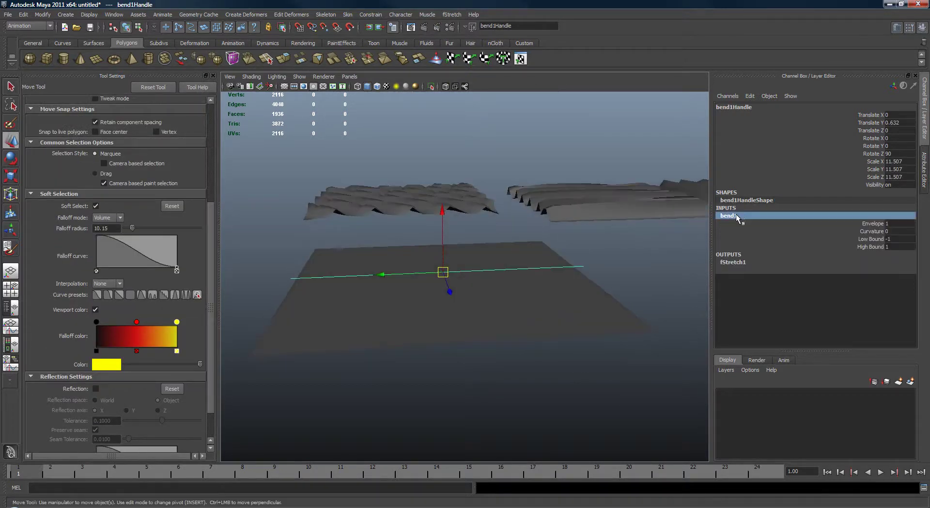
{"action": "left_click", "coordinate": [872, 231]}
{"action": "middle_click_drag", "start_coordinate": [558, 239], "coordinate": [610, 240]}
- Select the diagonally wrinkled plane and the base plane, detach the fStretch Connect Mesh options as a palette, and connect the mesh as Bend In
{"action": "left_click_drag", "start_coordinate": [611, 240], "coordinate": [456, 202], "text": "alt"}
{"action": "key", "text": "q"}
{"action": "left_click", "coordinate": [444, 176]}
{"action": "left_click_drag", "start_coordinate": [537, 233], "coordinate": [541, 234], "text": "shift"}
{"action": "left_click_drag", "start_coordinate": [541, 234], "coordinate": [546, 229], "text": "alt"}
{"action": "key", "text": "space"}
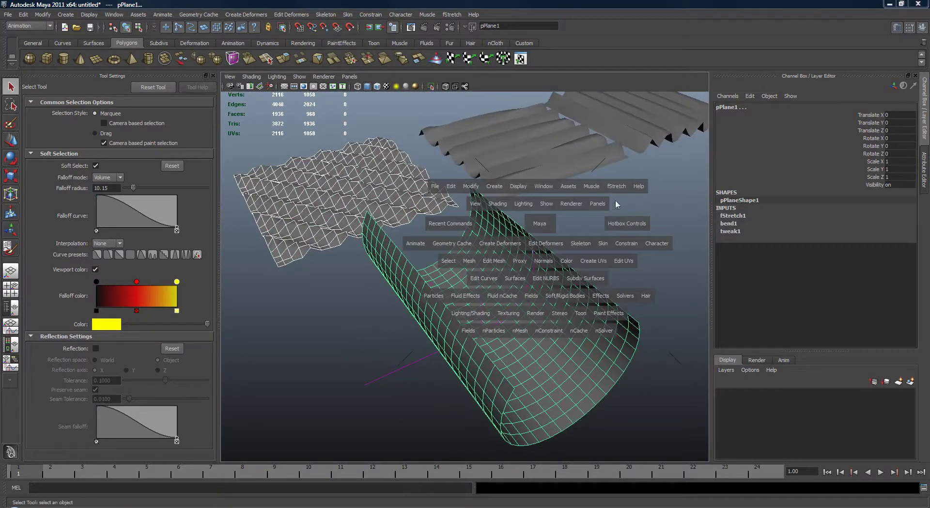
{"action": "left_click", "coordinate": [616, 186]}
{"action": "mouse_move", "coordinate": [646, 216]}
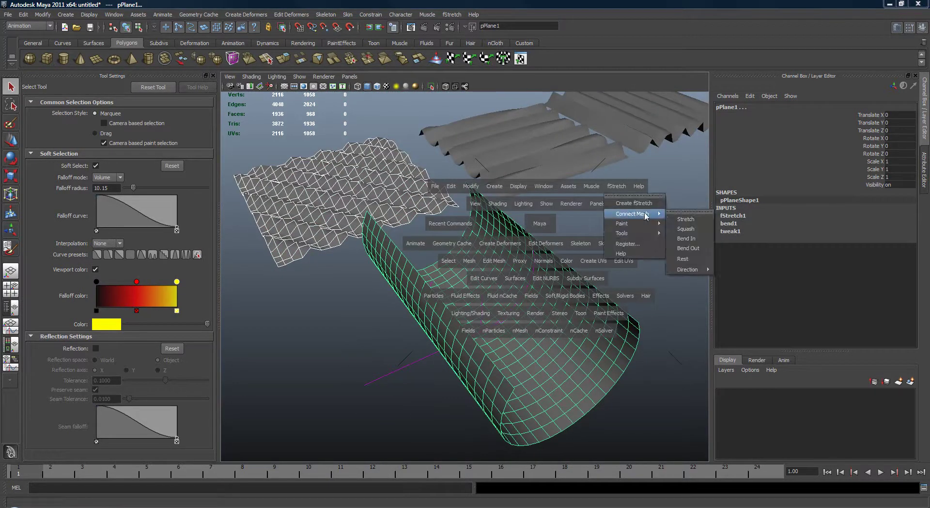
{"action": "left_click", "coordinate": [687, 212]}
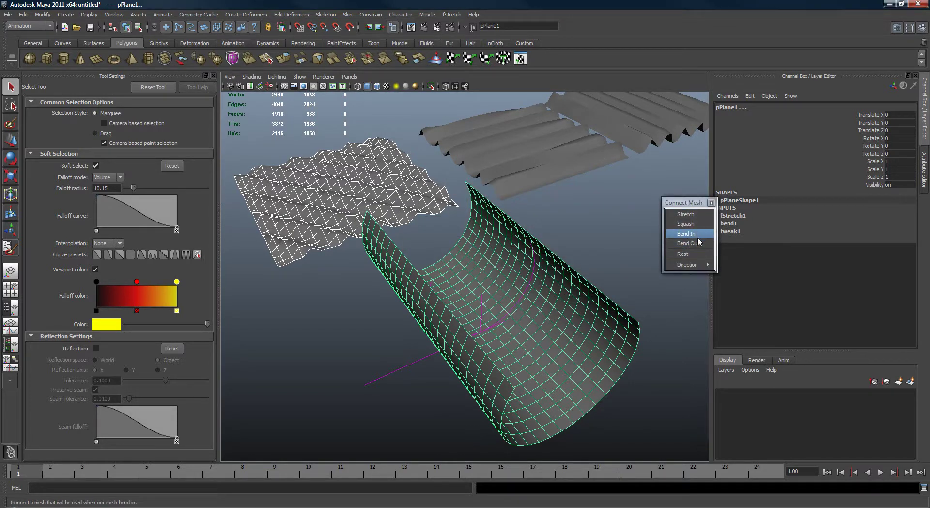
{"action": "left_click", "coordinate": [700, 236]}
- Increase the bend's Curvature to about 2.4 and inspect the Bend In wrinkles on the curled base plane
{"action": "left_click_drag", "start_coordinate": [502, 258], "coordinate": [523, 187], "text": "alt"}
{"action": "left_click", "coordinate": [347, 259]}
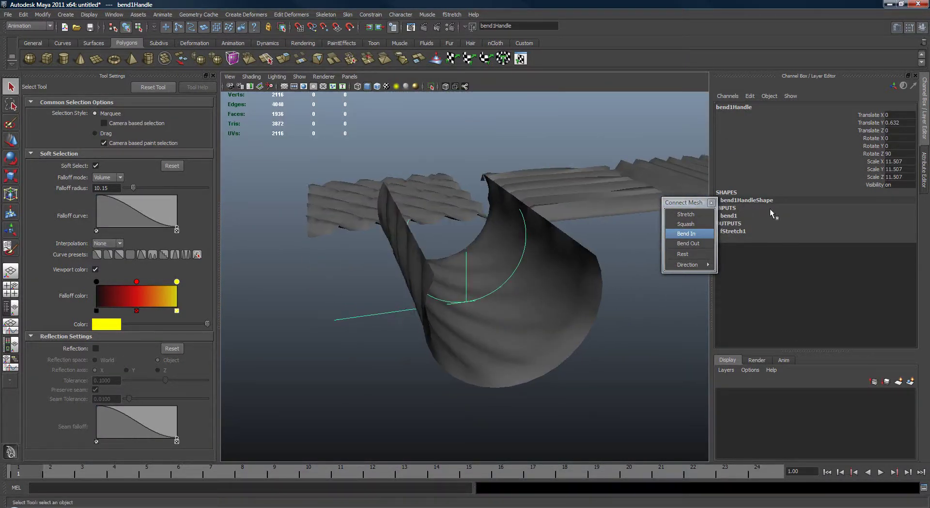
{"action": "left_click", "coordinate": [743, 217]}
{"action": "left_click", "coordinate": [870, 231]}
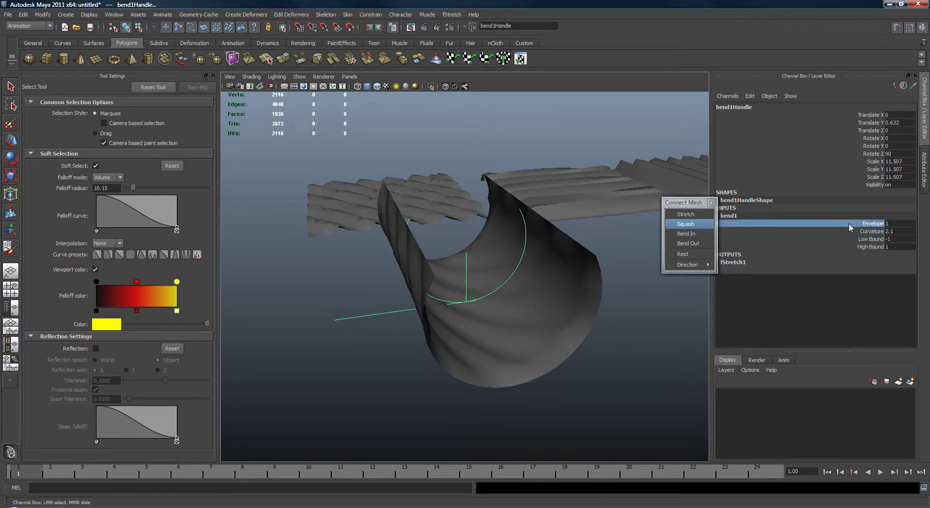
{"action": "middle_click_drag", "start_coordinate": [574, 232], "coordinate": [542, 251]}
{"action": "left_click_drag", "start_coordinate": [495, 219], "coordinate": [488, 238], "text": "alt"}
{"action": "middle_click_drag", "start_coordinate": [524, 202], "coordinate": [504, 208], "text": "alt"}
{"action": "left_click_drag", "start_coordinate": [505, 208], "coordinate": [503, 220], "text": "alt"}
{"action": "right_click_drag", "start_coordinate": [503, 219], "coordinate": [486, 213], "text": "alt"}
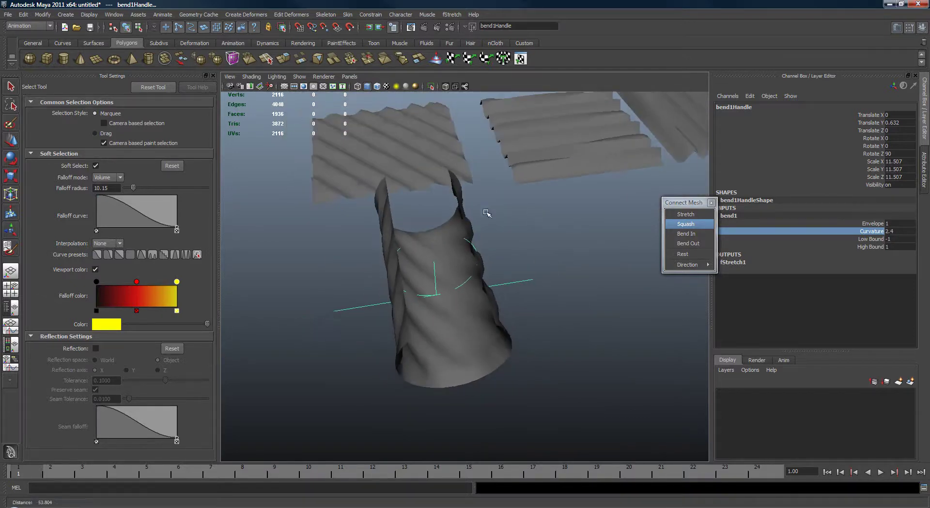
- Select the horizontally wrinkled plane and the base plane, and connect it as the U Bend In direction mesh
{"action": "left_click", "coordinate": [564, 176]}
{"action": "left_click_drag", "start_coordinate": [516, 216], "coordinate": [545, 210], "text": "alt"}
{"action": "right_click_drag", "start_coordinate": [515, 215], "coordinate": [538, 213], "text": "alt"}
{"action": "left_click", "coordinate": [487, 223], "text": "shift"}
{"action": "mouse_move", "coordinate": [688, 264]}
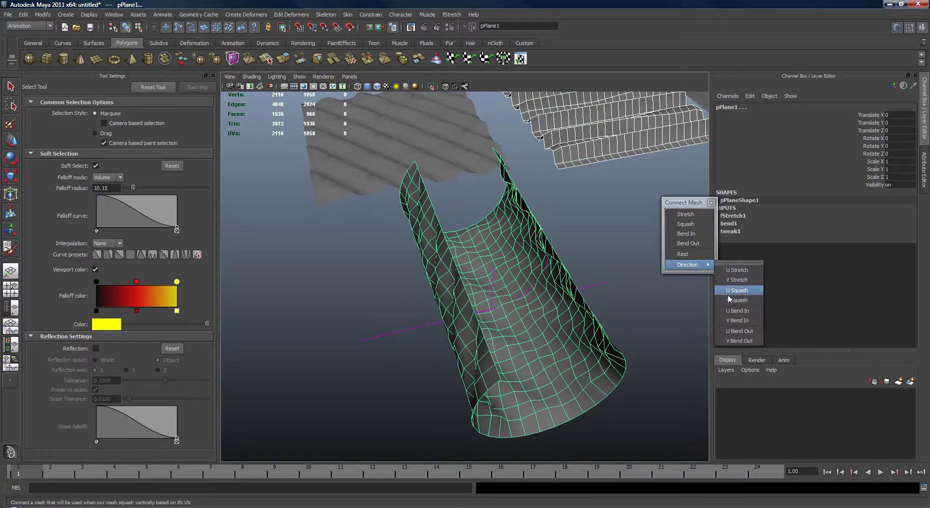
{"action": "left_click", "coordinate": [746, 313]}
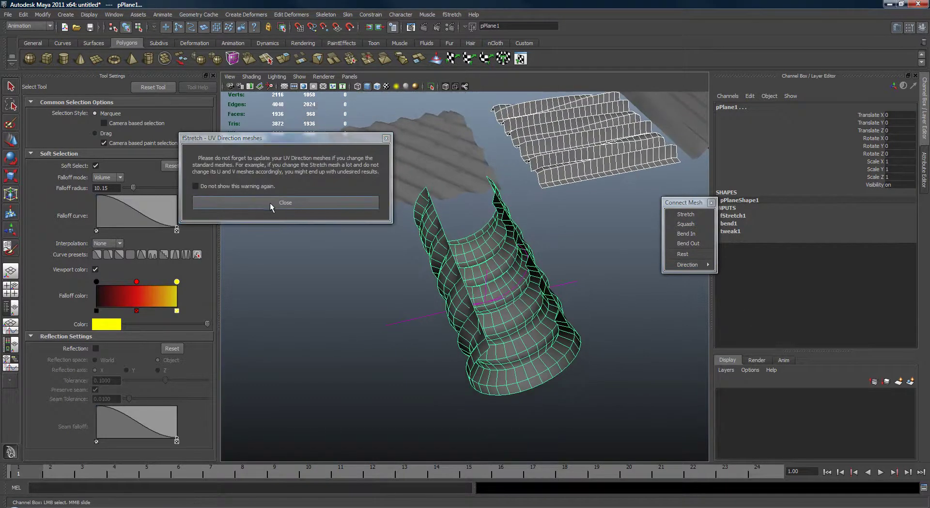
- Dismiss the UV Direction meshes warning, select the bend handle and rotate it to about 50 degrees in X to curl the base plane diagonally
{"action": "left_click", "coordinate": [297, 208]}
{"action": "left_click_drag", "start_coordinate": [465, 228], "coordinate": [489, 238], "text": "alt"}
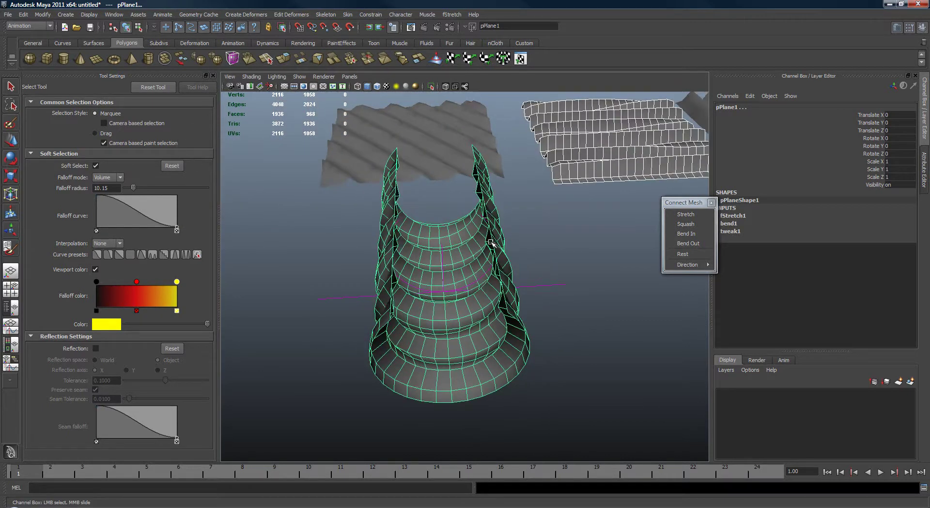
{"action": "left_click_drag", "start_coordinate": [556, 249], "coordinate": [490, 222]}
{"action": "key", "text": "e"}
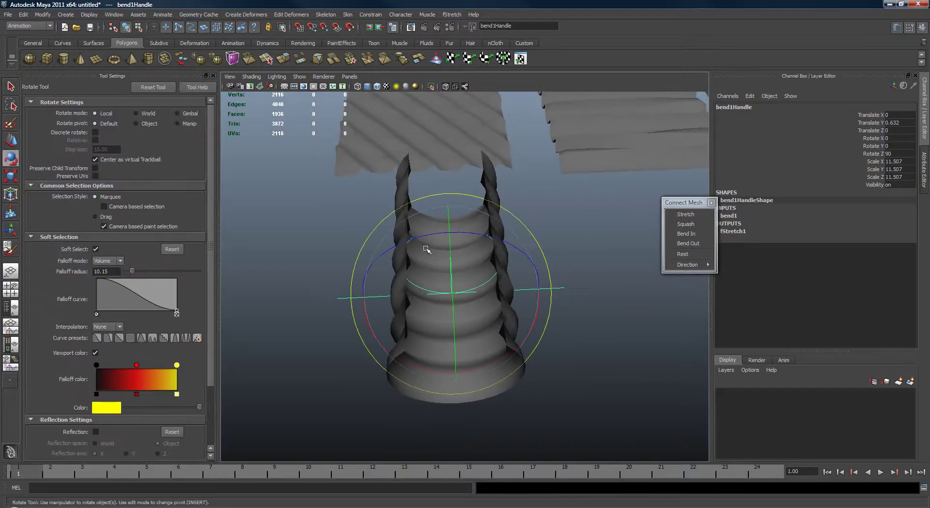
{"action": "left_click_drag", "start_coordinate": [427, 249], "coordinate": [527, 281], "text": "alt"}
{"action": "left_click_drag", "start_coordinate": [590, 209], "coordinate": [603, 192], "text": "alt"}
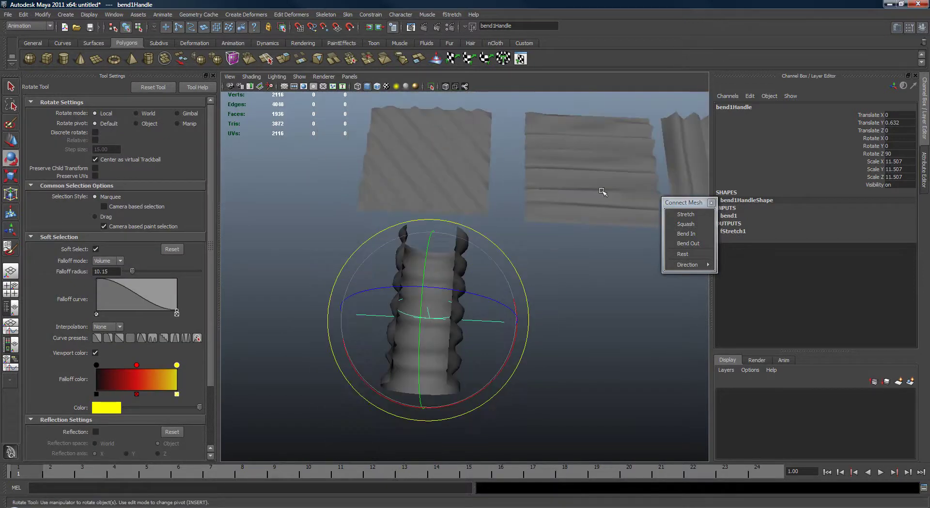
{"action": "left_click_drag", "start_coordinate": [501, 250], "coordinate": [528, 302], "text": "alt"}
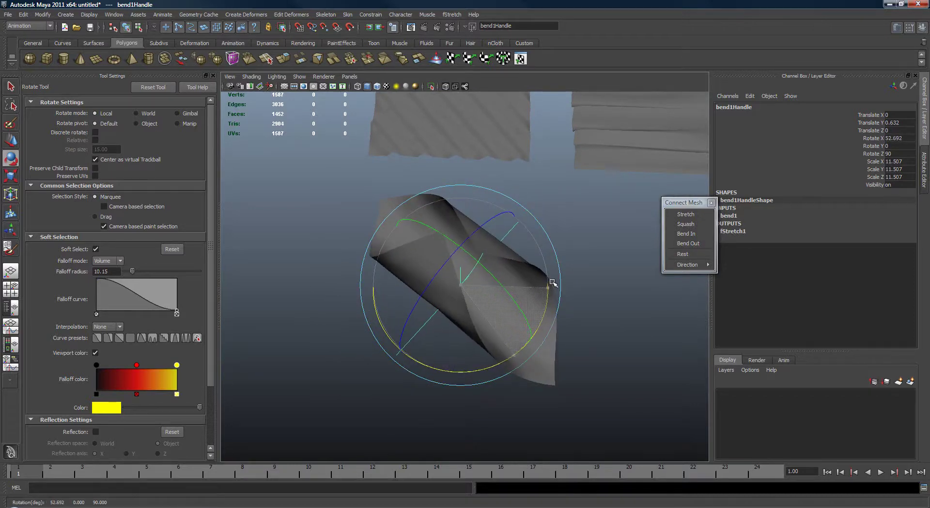
{"action": "mouse_move", "coordinate": [555, 298]}
{"action": "left_mouse_down", "text": "alt"}
{"action": "mouse_move", "coordinate": [652, 253]}
{"action": "mouse_move", "coordinate": [563, 294]}
{"action": "left_mouse_up", "text": "alt"}
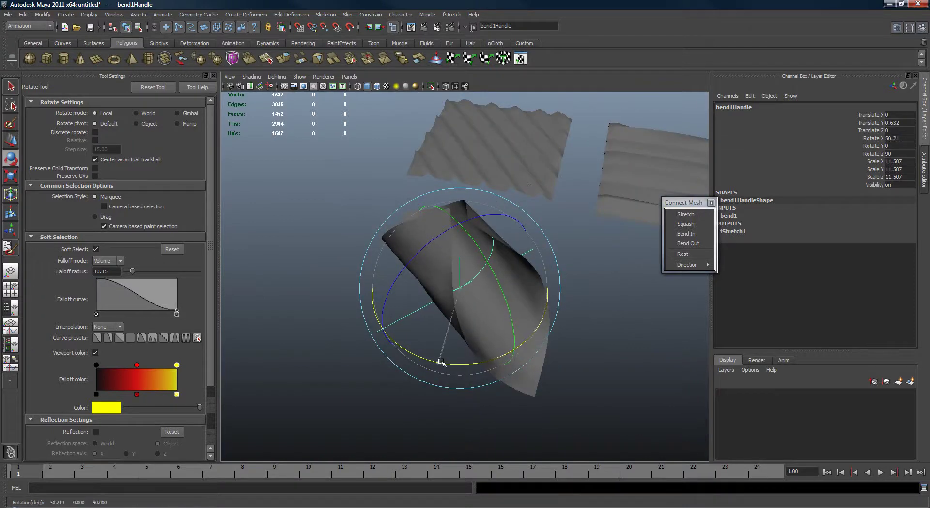
- Rotate the bend handle back to about 2.4 degrees in X and bring all wrinkled planes into view
{"action": "left_click_drag", "start_coordinate": [505, 353], "coordinate": [595, 238], "text": "alt"}
{"action": "middle_click_drag", "start_coordinate": [525, 231], "coordinate": [479, 253], "text": "alt"}
{"action": "right_click_drag", "start_coordinate": [479, 253], "coordinate": [538, 306], "text": "alt"}
{"action": "middle_click_drag", "start_coordinate": [538, 307], "coordinate": [517, 308], "text": "alt"}
{"action": "left_click_drag", "start_coordinate": [517, 308], "coordinate": [569, 273], "text": "alt"}
{"action": "right_click_drag", "start_coordinate": [569, 273], "coordinate": [557, 262], "text": "alt"}
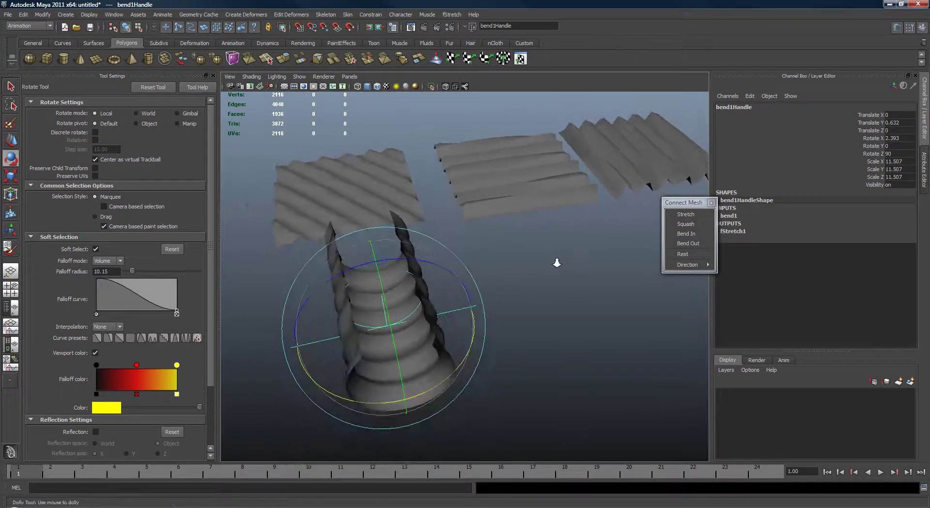
- Select the vertically wrinkled plane and the base plane, connect it as the V Bend In direction mesh, and dismiss the warning
{"action": "key", "text": "q"}
{"action": "left_click", "coordinate": [663, 166]}
{"action": "middle_click_drag", "start_coordinate": [552, 193], "coordinate": [569, 211], "text": "alt"}
{"action": "left_click", "coordinate": [416, 270], "text": "shift"}
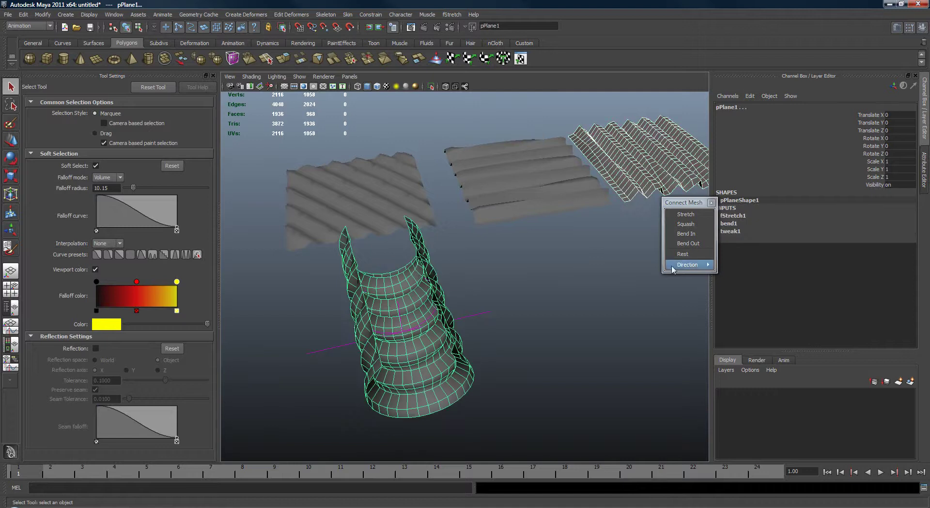
{"action": "mouse_move", "coordinate": [694, 265]}
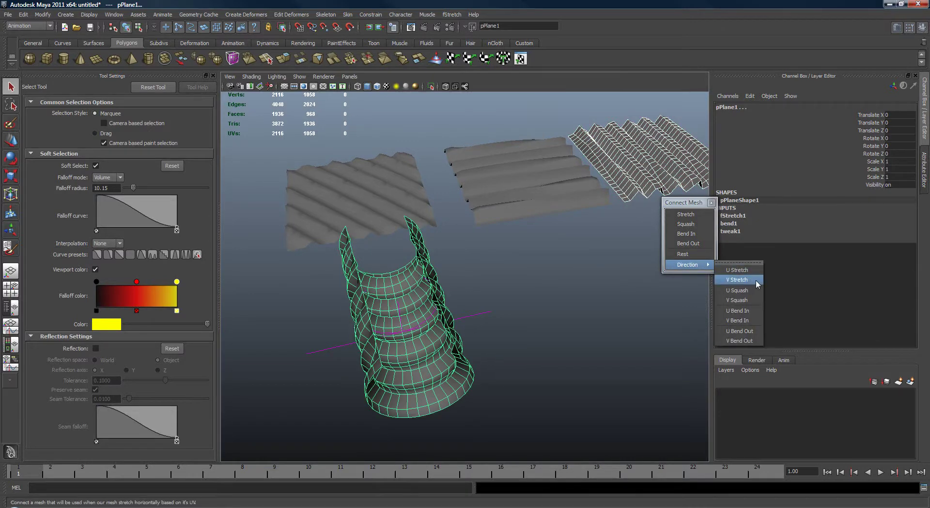
{"action": "left_click", "coordinate": [739, 320]}
{"action": "left_click", "coordinate": [310, 203]}
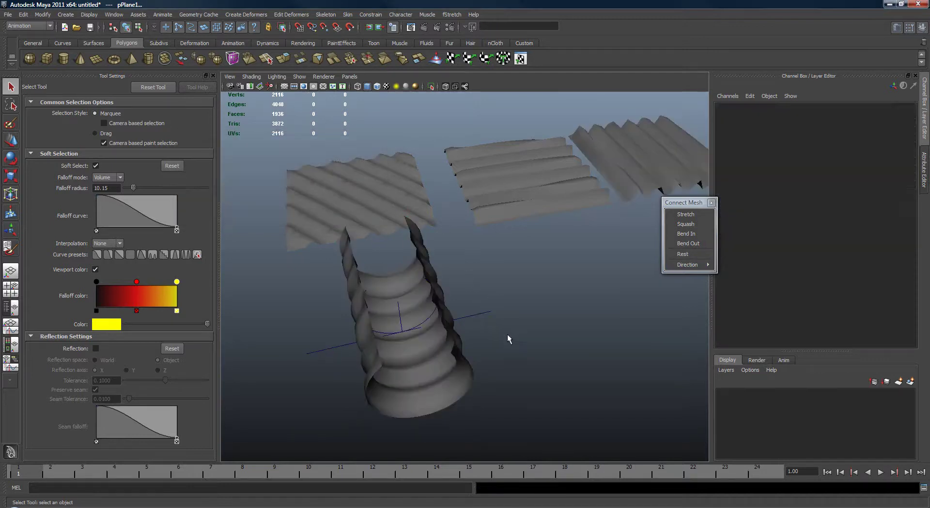
- Select the bend handle and rotate it about X to test the directional Bend In wrinkles, bringing Rotate X to about -0.2 degrees
{"action": "key", "text": "e"}
{"action": "left_click", "coordinate": [480, 319]}
{"action": "left_click_drag", "start_coordinate": [465, 334], "coordinate": [475, 301]}
{"action": "key", "text": "ctrl+z"}
{"action": "left_click_drag", "start_coordinate": [371, 406], "coordinate": [521, 285]}
{"action": "left_click_drag", "start_coordinate": [422, 263], "coordinate": [605, 219], "text": "alt"}
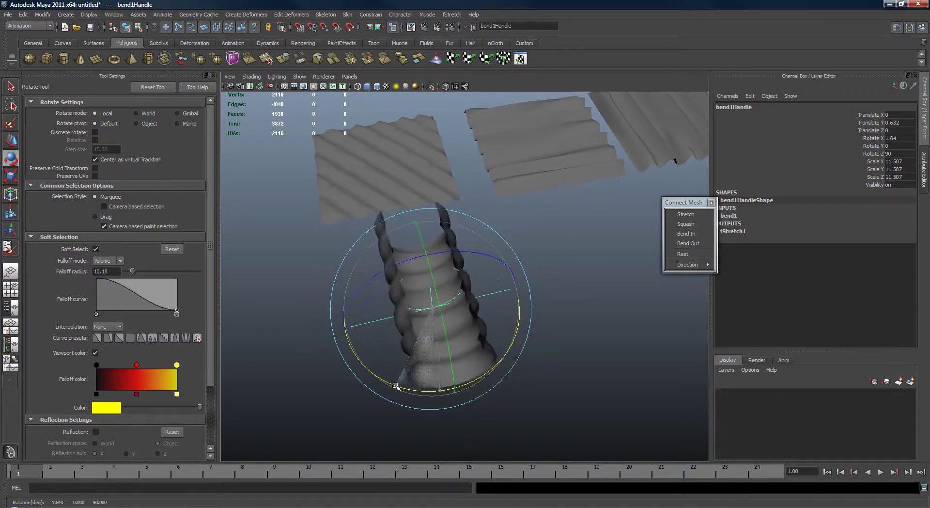
{"action": "left_click_drag", "start_coordinate": [562, 238], "coordinate": [561, 166], "text": "alt"}
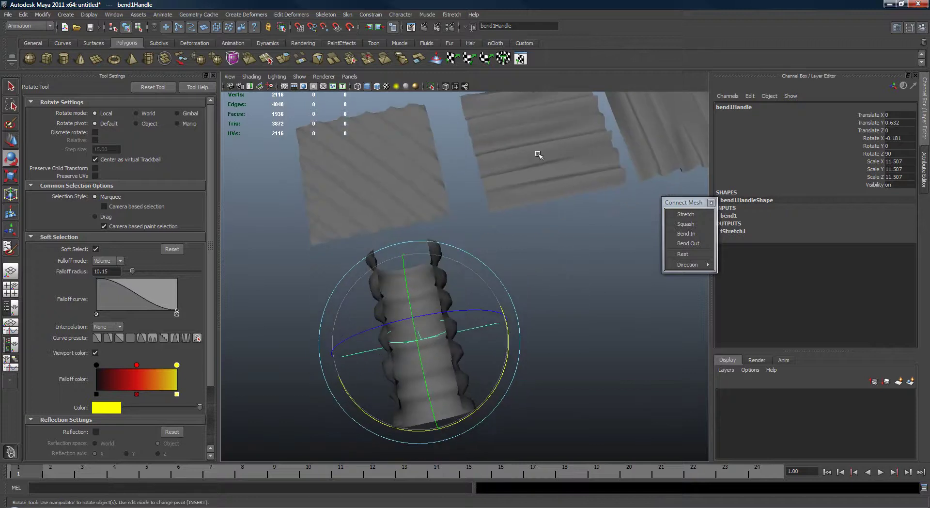
- Rotate the bend handle about X until the base plane curls diagonally, and inspect the surface from several angles
{"action": "left_click_drag", "start_coordinate": [533, 260], "coordinate": [513, 313], "text": "alt"}
{"action": "left_click_drag", "start_coordinate": [402, 397], "coordinate": [476, 398]}
{"action": "left_click_drag", "start_coordinate": [456, 358], "coordinate": [476, 364], "text": "alt"}
{"action": "left_click_drag", "start_coordinate": [511, 266], "coordinate": [538, 291], "text": "alt"}
- Select the base plane and open the fStretch1 node's Angle Based attributes to review its direction, bend and falloff settings
{"action": "key", "text": "q"}
{"action": "left_click", "coordinate": [522, 299]}
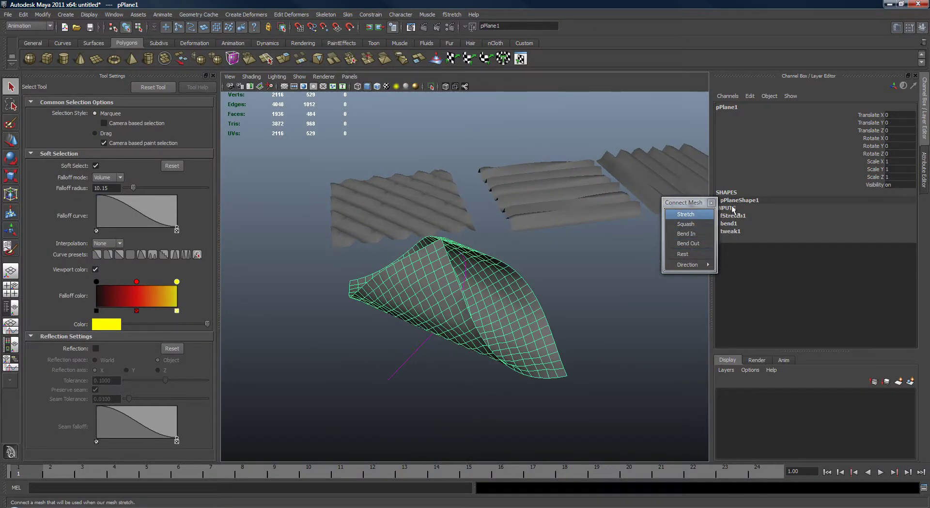
{"action": "mouse_move", "coordinate": [717, 265]}
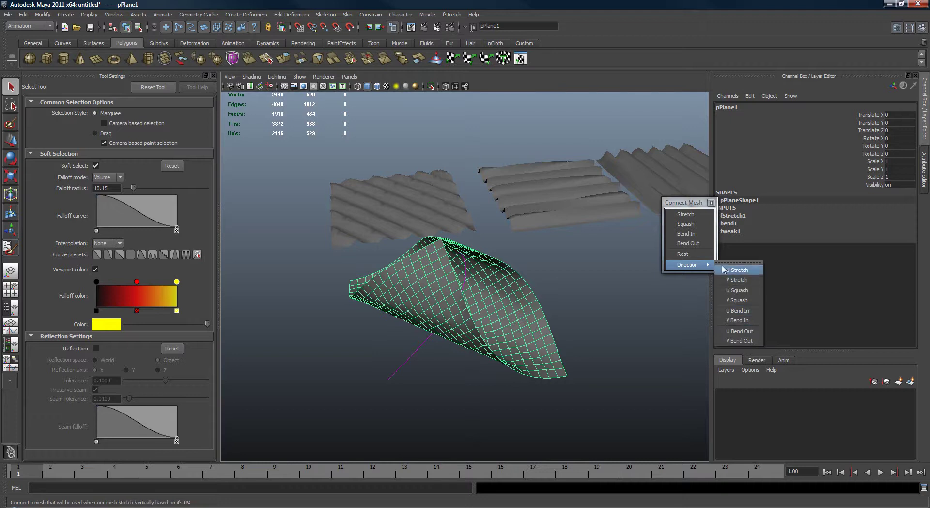
{"action": "left_click", "coordinate": [729, 268]}
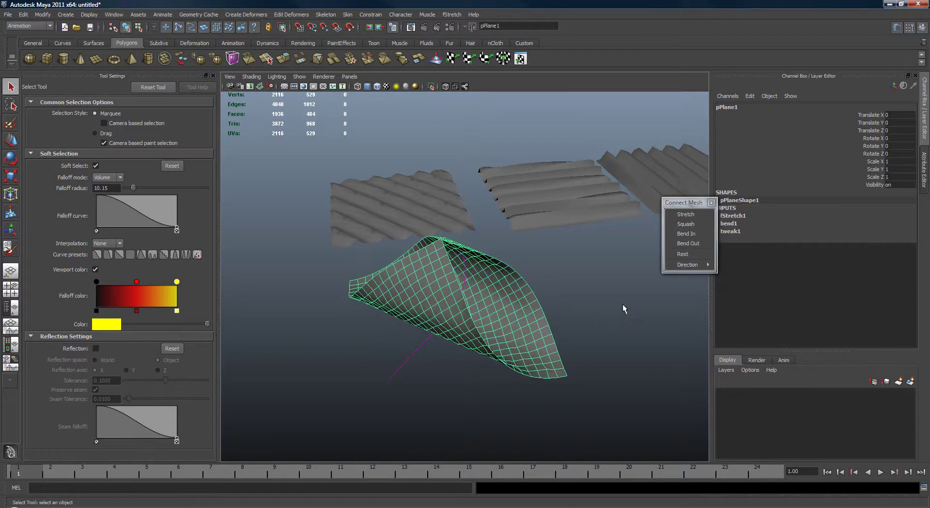
{"action": "left_click", "coordinate": [754, 180]}
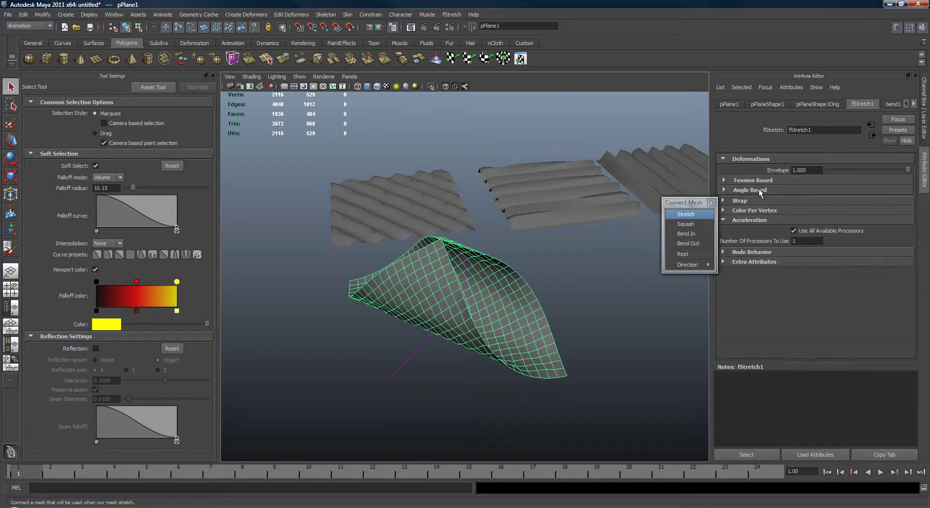
{"action": "left_click", "coordinate": [760, 189]}
{"action": "scroll", "coordinate": [822, 225], "scroll_direction": "down", "scroll_amount": 1}
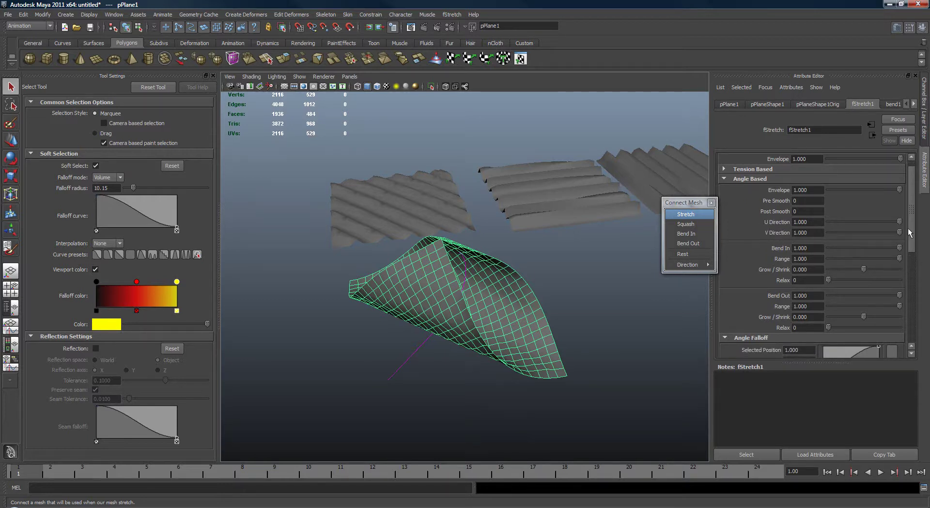
{"action": "scroll", "coordinate": [909, 233], "scroll_direction": "down", "scroll_amount": 4}
{"action": "left_click", "coordinate": [683, 254]}
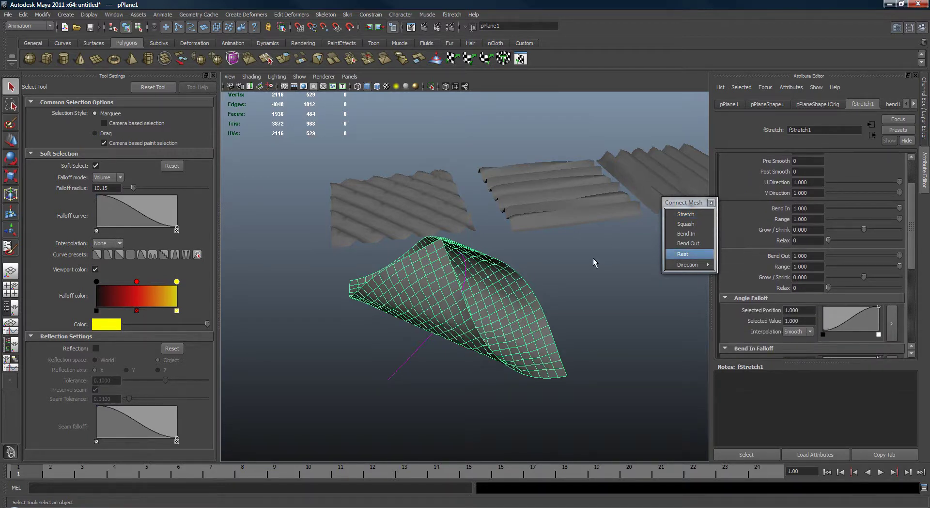
- Activate painting of the fStretch Angle UV Direction on the base plane, look over the mesh, and leave the paint tool
{"action": "key", "text": "space"}
{"action": "left_click", "coordinate": [657, 226]}
{"action": "mouse_move", "coordinate": [686, 264]}
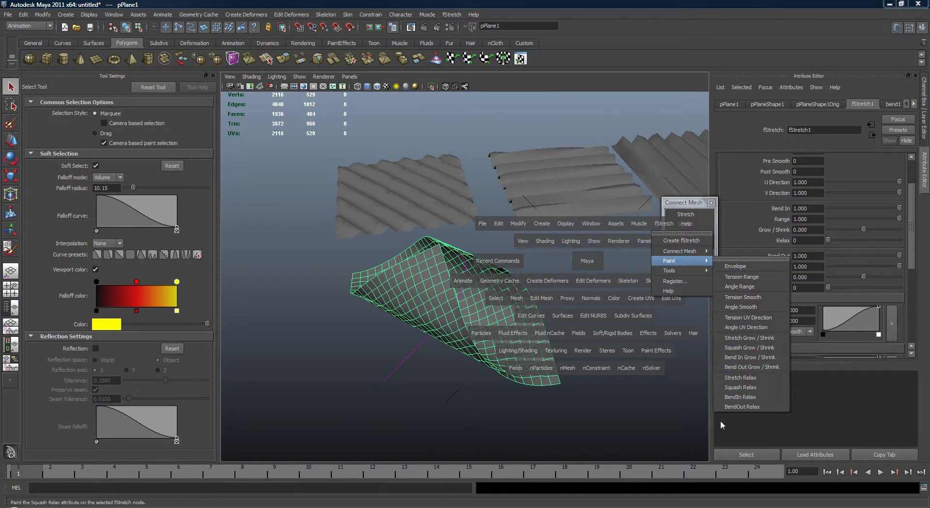
{"action": "left_click", "coordinate": [765, 327]}
{"action": "left_click_drag", "start_coordinate": [457, 294], "coordinate": [421, 308], "text": "alt"}
{"action": "right_click_drag", "start_coordinate": [457, 256], "coordinate": [513, 272], "text": "alt"}
{"action": "middle_click_drag", "start_coordinate": [489, 298], "coordinate": [505, 265], "text": "alt"}
{"action": "mouse_move", "coordinate": [505, 265]}
{"action": "left_mouse_down", "text": "alt"}
{"action": "mouse_move", "coordinate": [588, 289]}
{"action": "mouse_move", "coordinate": [606, 284]}
{"action": "mouse_move", "coordinate": [579, 293]}
{"action": "mouse_move", "coordinate": [599, 301]}
{"action": "left_mouse_up", "text": "alt"}
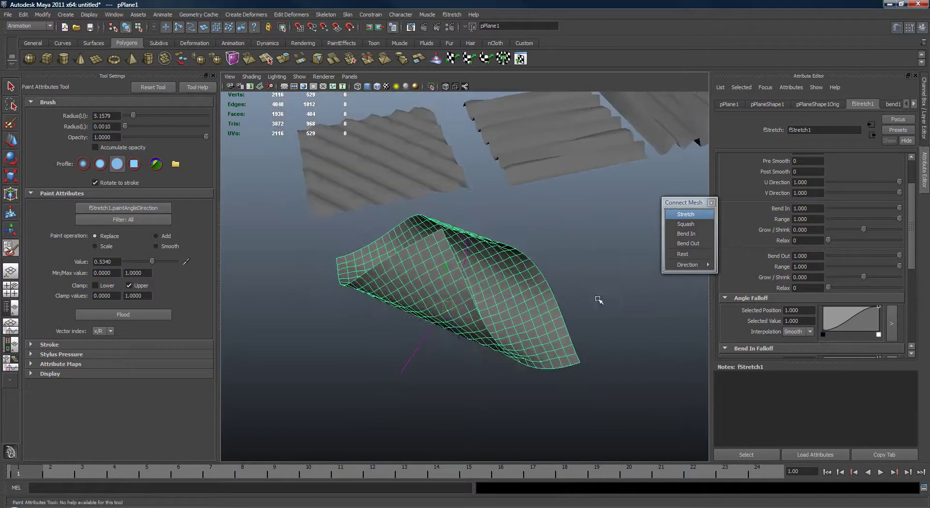
{"action": "key", "text": "w"}
- Expand fStretch1's Tension Based attributes and the Advanced settings under Angle Based to examine Counter Sharp Areas
{"action": "mouse_move", "coordinate": [913, 262]}
{"action": "left_mouse_down"}
{"action": "mouse_move", "coordinate": [914, 281]}
{"action": "mouse_move", "coordinate": [918, 241]}
{"action": "left_mouse_up"}
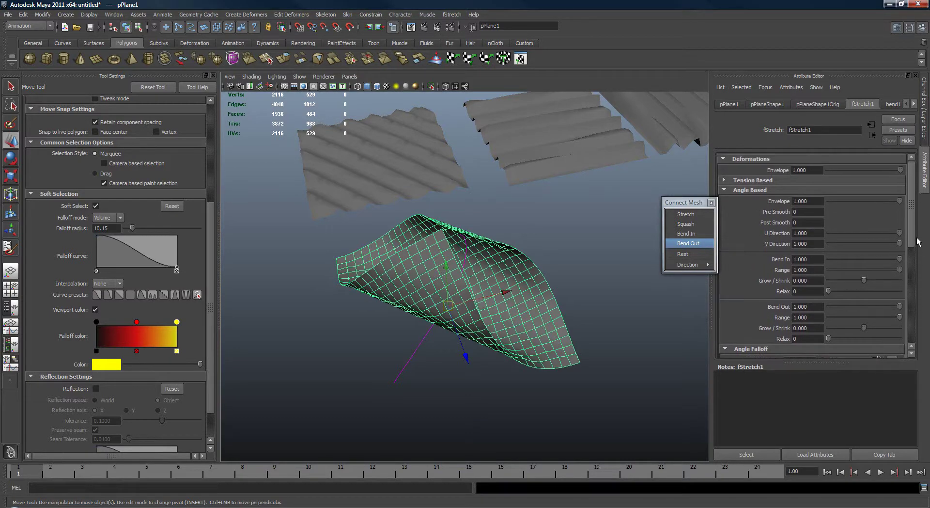
{"action": "left_click", "coordinate": [764, 181]}
{"action": "left_click_drag", "start_coordinate": [911, 196], "coordinate": [912, 210]}
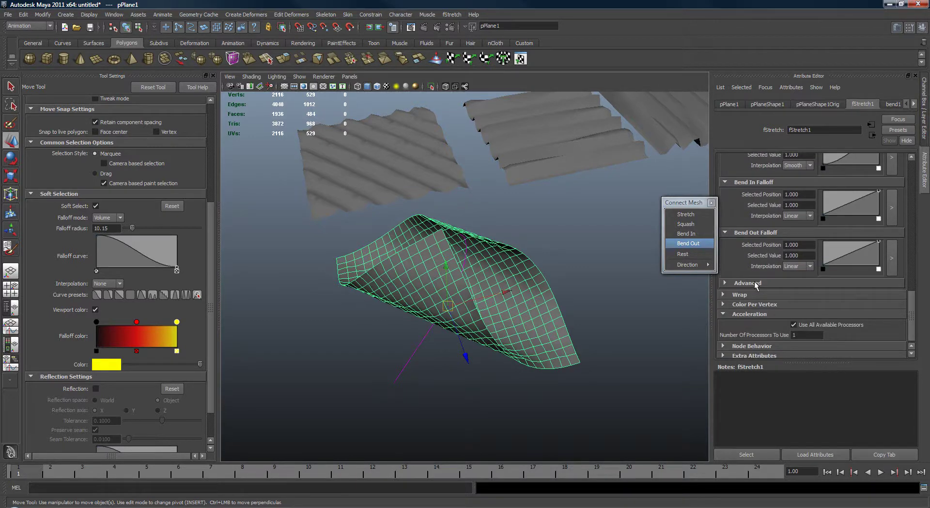
{"action": "left_click", "coordinate": [755, 283]}
{"action": "left_click_drag", "start_coordinate": [913, 305], "coordinate": [912, 309]}
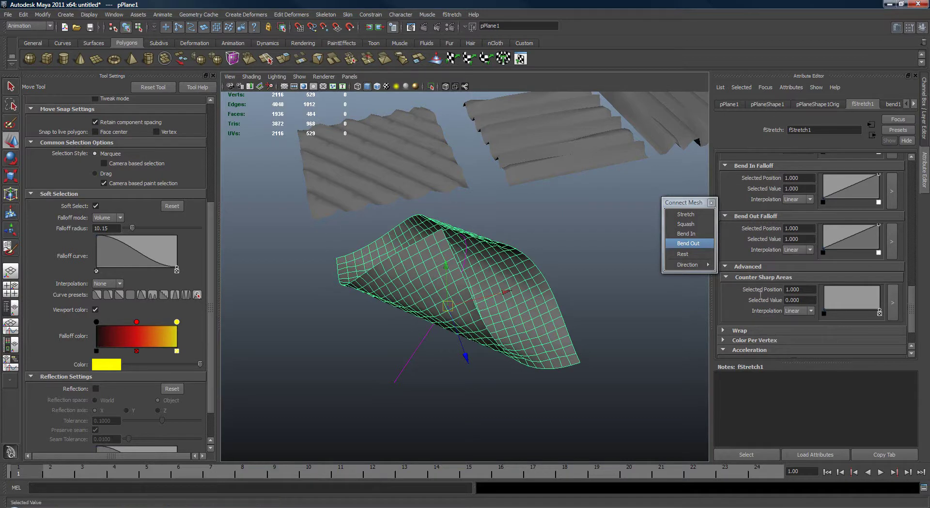
- Collapse the Advanced settings, review the Tension Based attributes, and deselect the base plane
{"action": "left_click", "coordinate": [748, 267]}
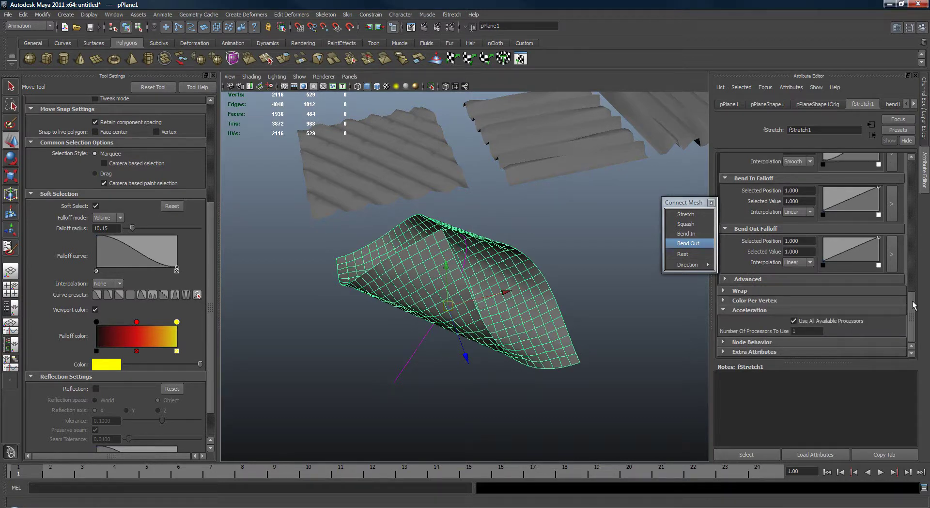
{"action": "left_click_drag", "start_coordinate": [915, 304], "coordinate": [915, 275]}
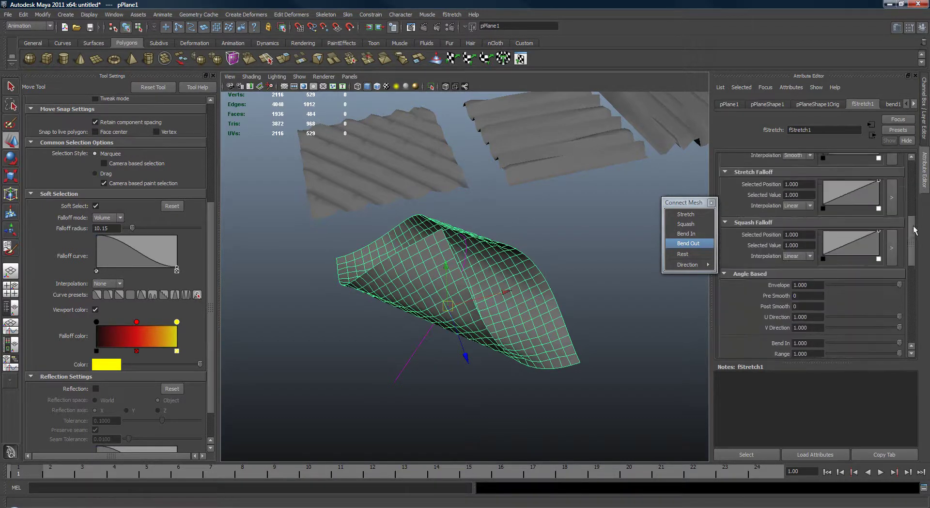
{"action": "left_click", "coordinate": [746, 250]}
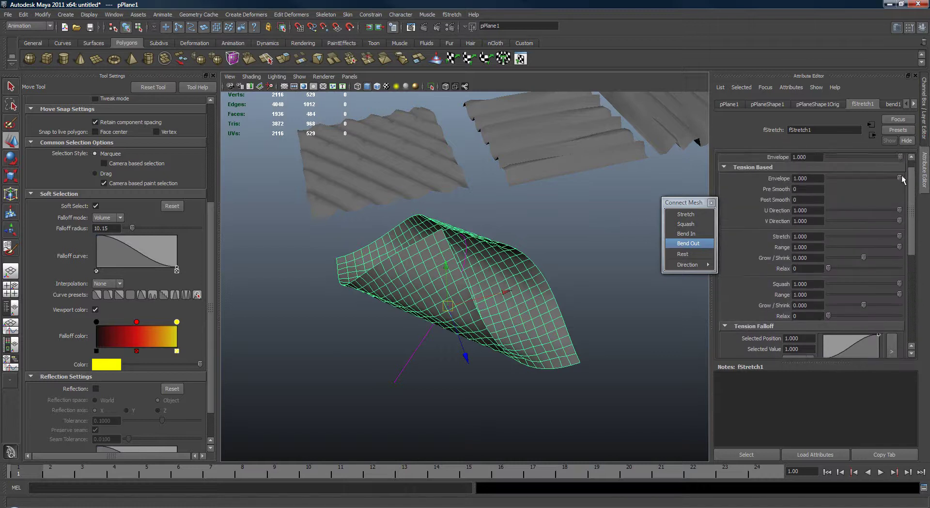
{"action": "key", "text": "q"}
{"action": "left_click", "coordinate": [572, 262]}
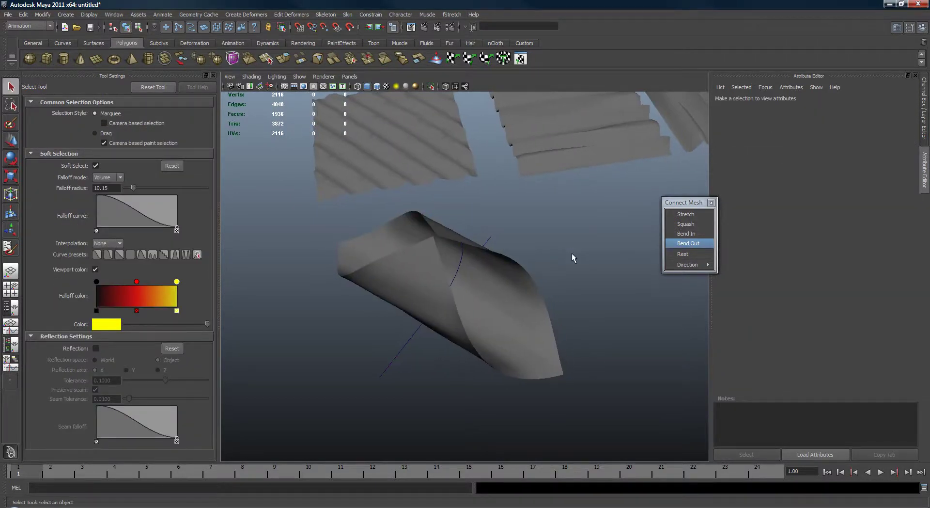